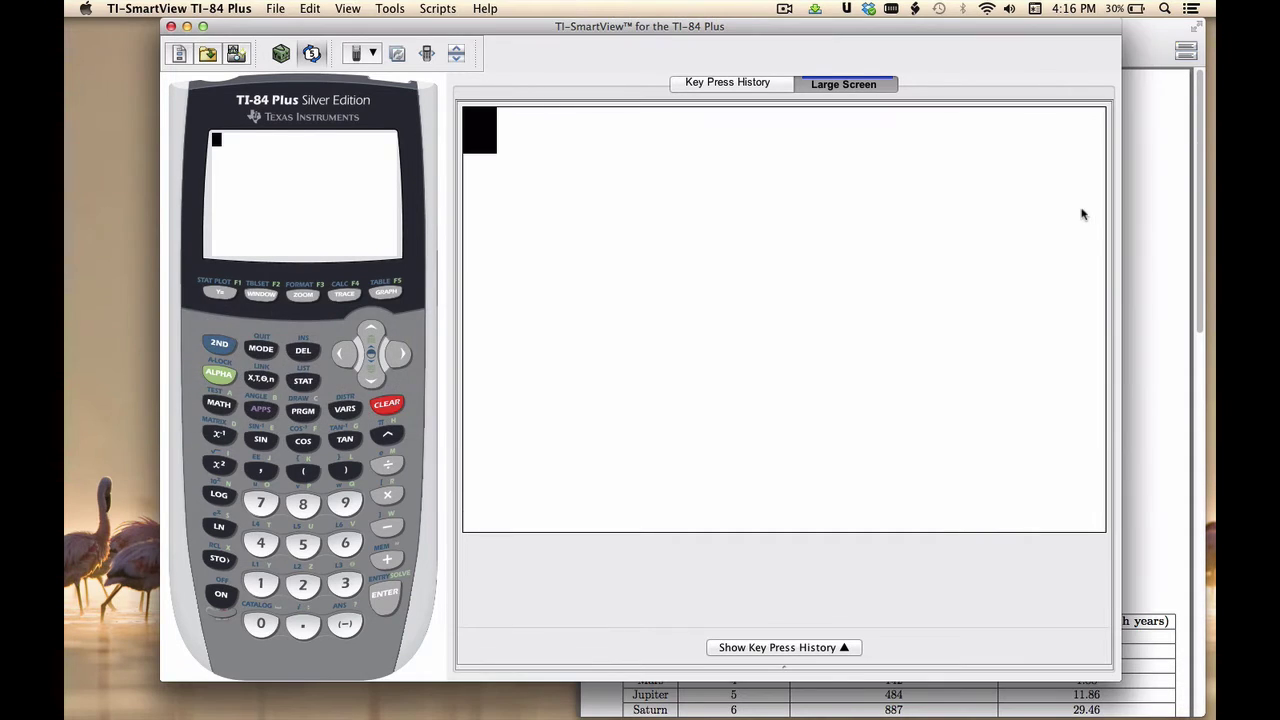
Step: Open the list editor and clear the old data from L1 and L2
{"action": "left_click", "coordinate": [1153, 213]}
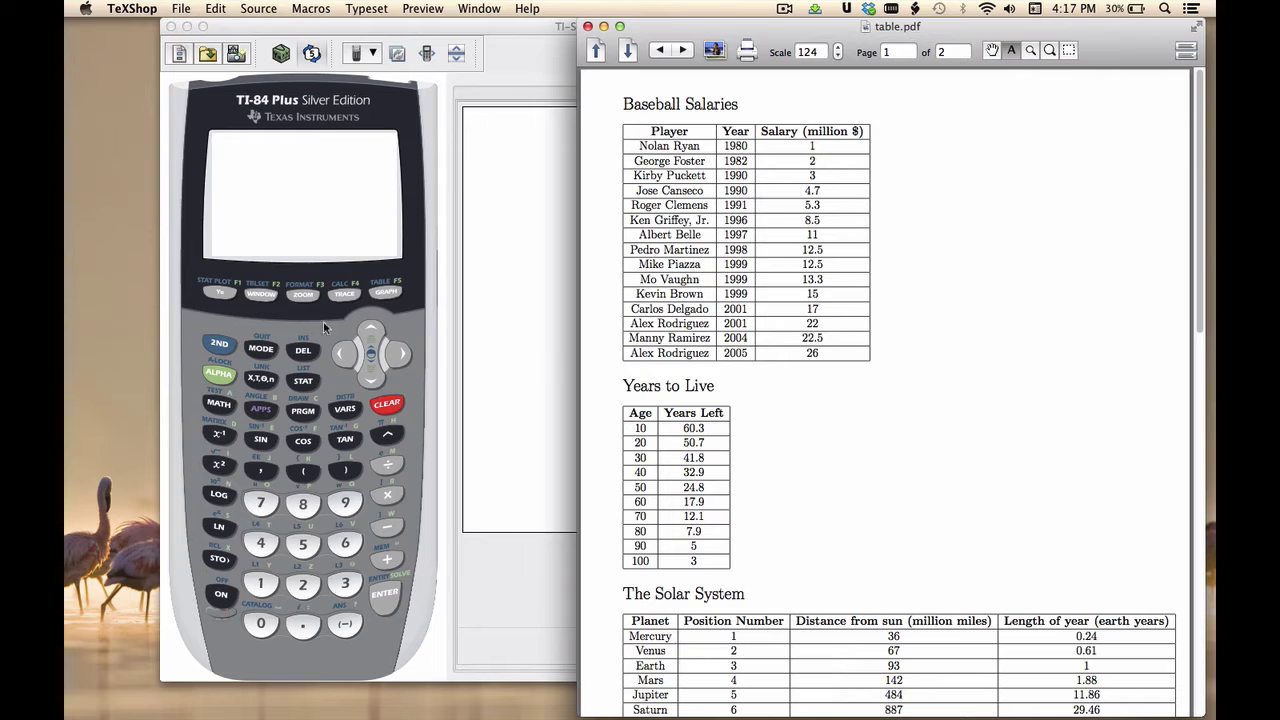
{"action": "left_click", "coordinate": [302, 381]}
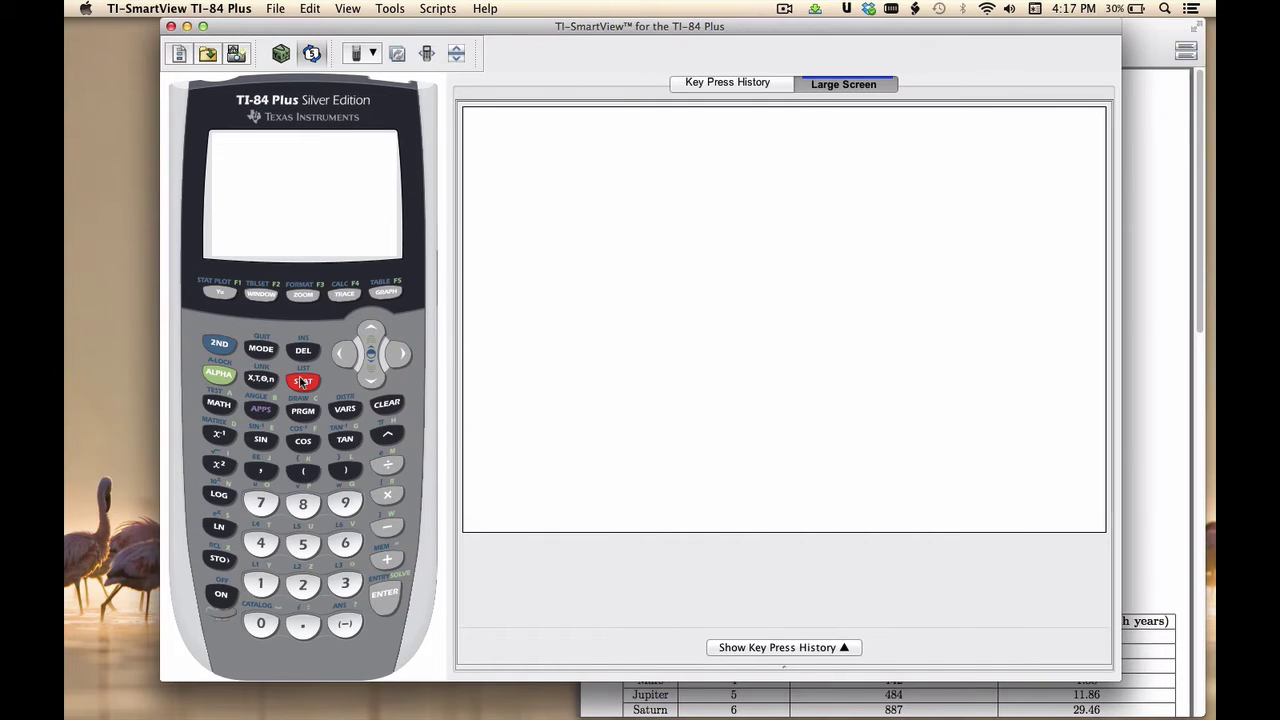
{"action": "key", "text": "Return"}
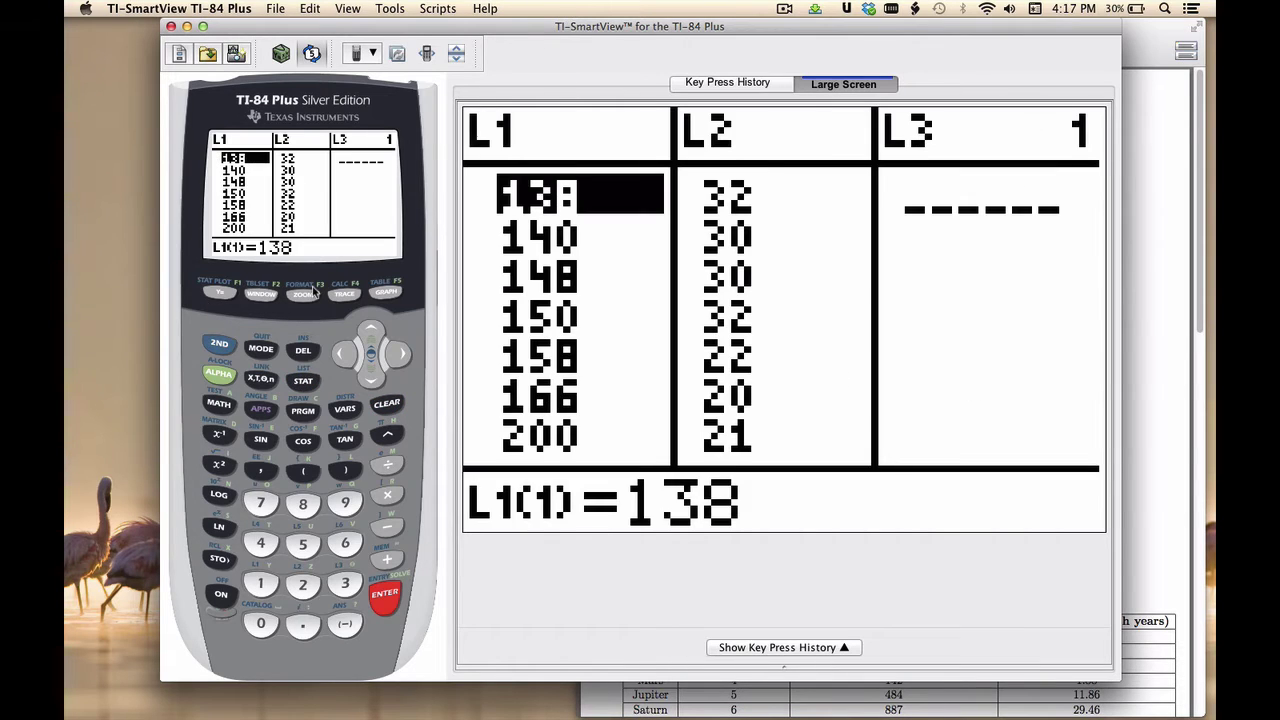
{"action": "left_click", "coordinate": [367, 322]}
{"action": "left_click", "coordinate": [388, 405]}
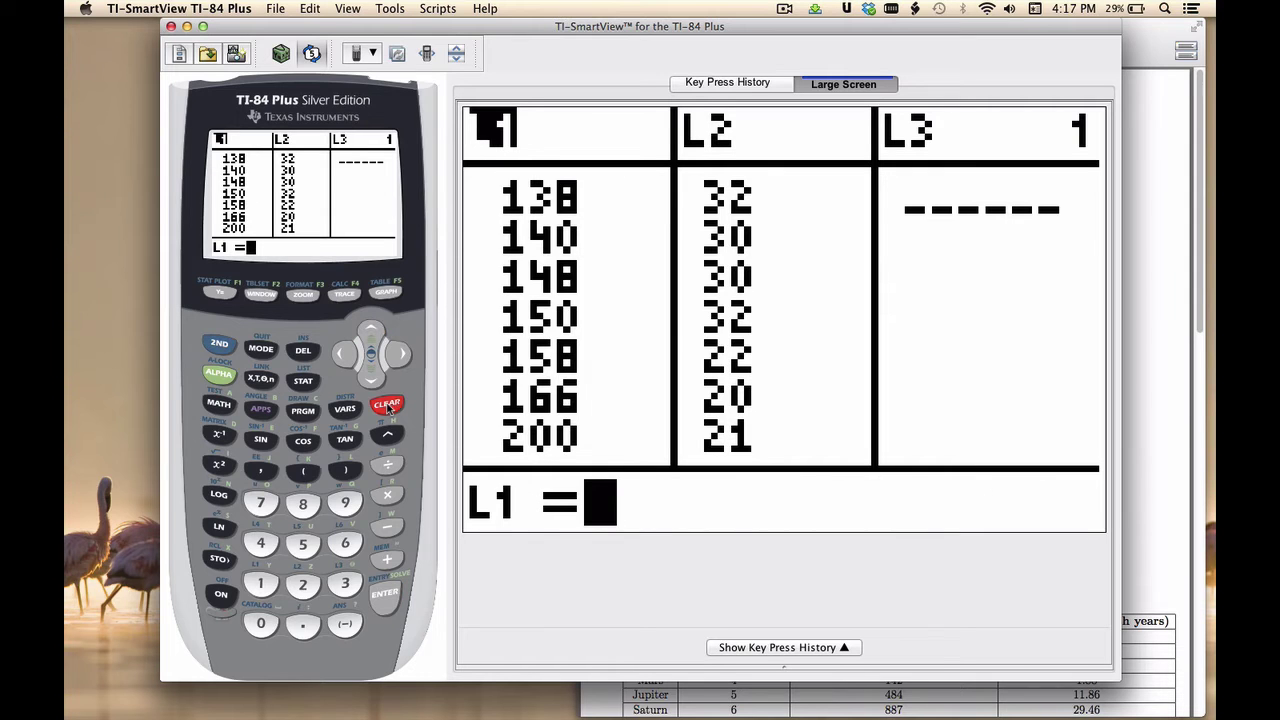
{"action": "key", "text": "Return"}
{"action": "left_click", "coordinate": [370, 332]}
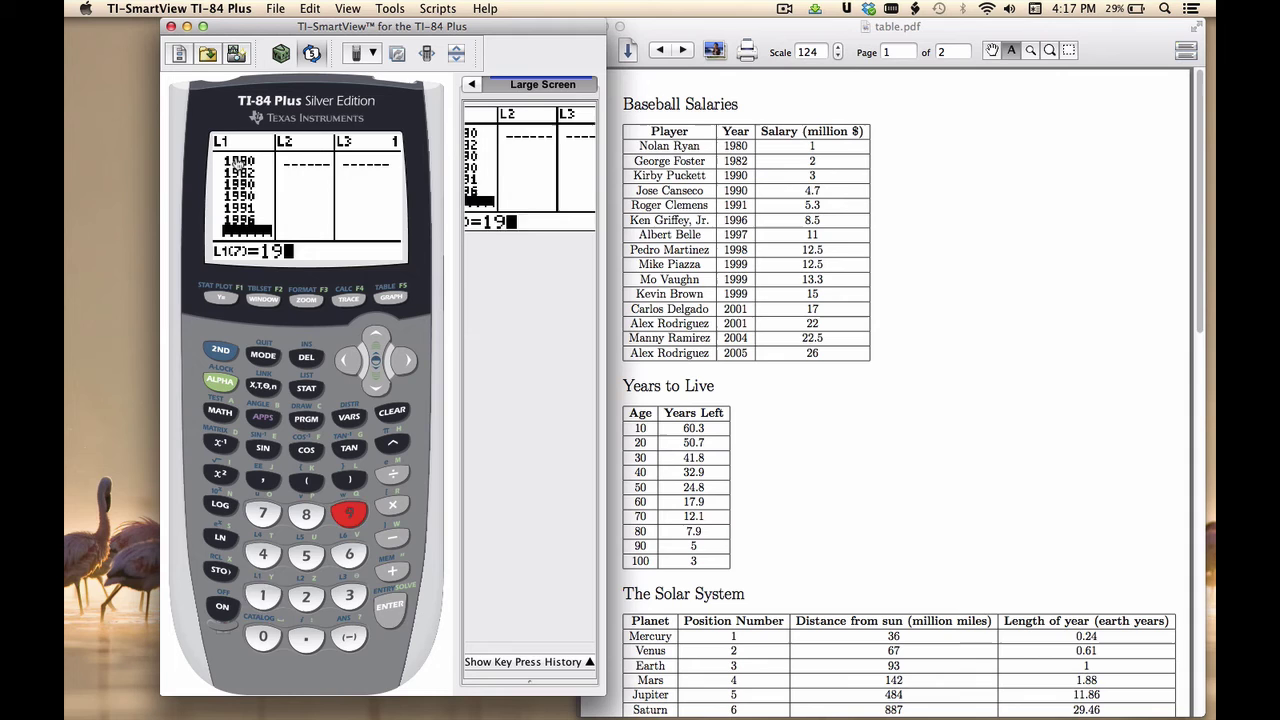
Step: Key in the baseball years into L1 and salaries such as 13.3 into L2
{"action": "type", "text": "19"}
{"action": "key", "text": "Return"}
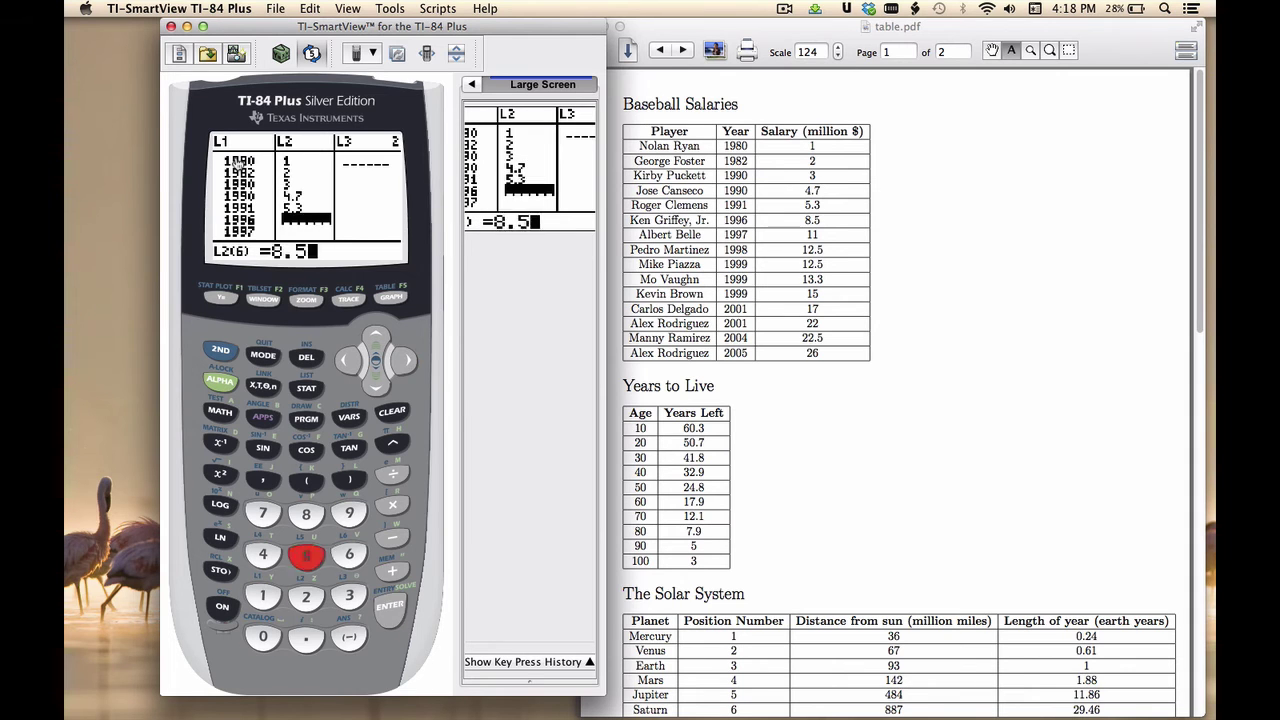
{"action": "type", "text": "13.3"}
{"action": "key", "text": "Return"}
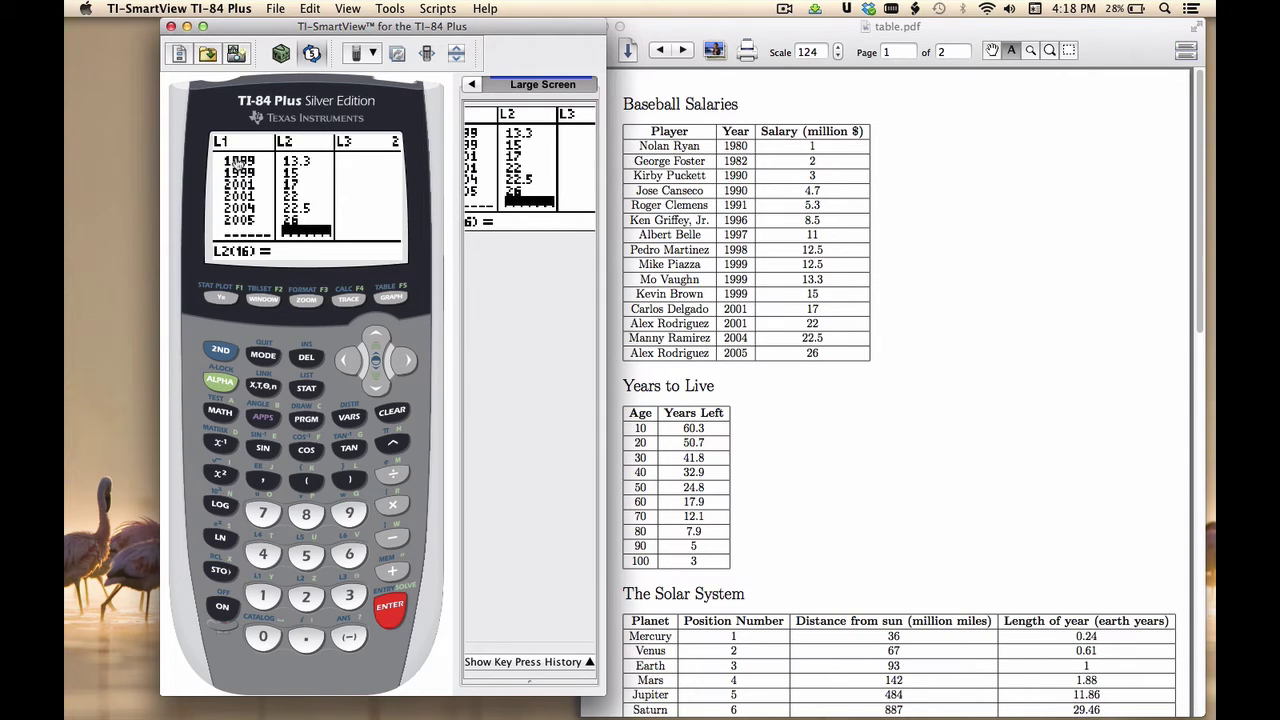
Step: Turn Plot1 on as an L1-vs-L2 scatter plot and graph it with ZoomStat
{"action": "left_click", "coordinate": [224, 299]}
{"action": "left_click", "coordinate": [222, 349]}
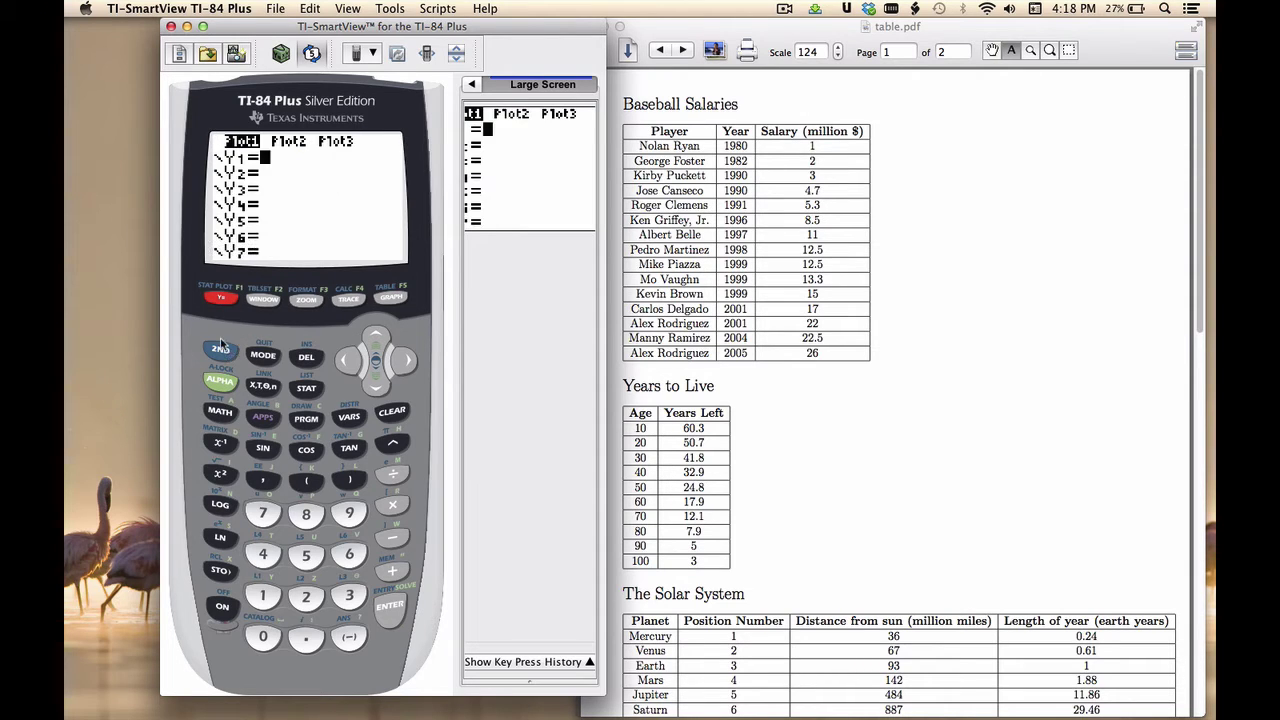
{"action": "left_click", "coordinate": [221, 299]}
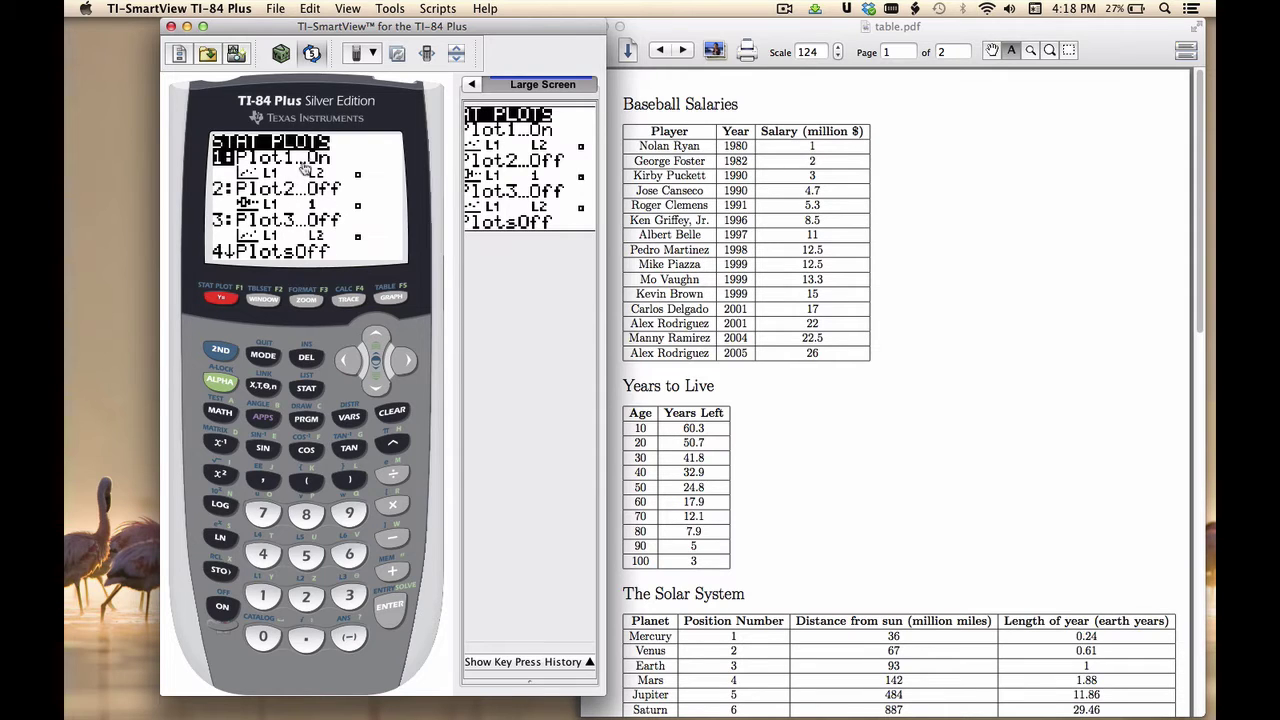
{"action": "left_click", "coordinate": [391, 610]}
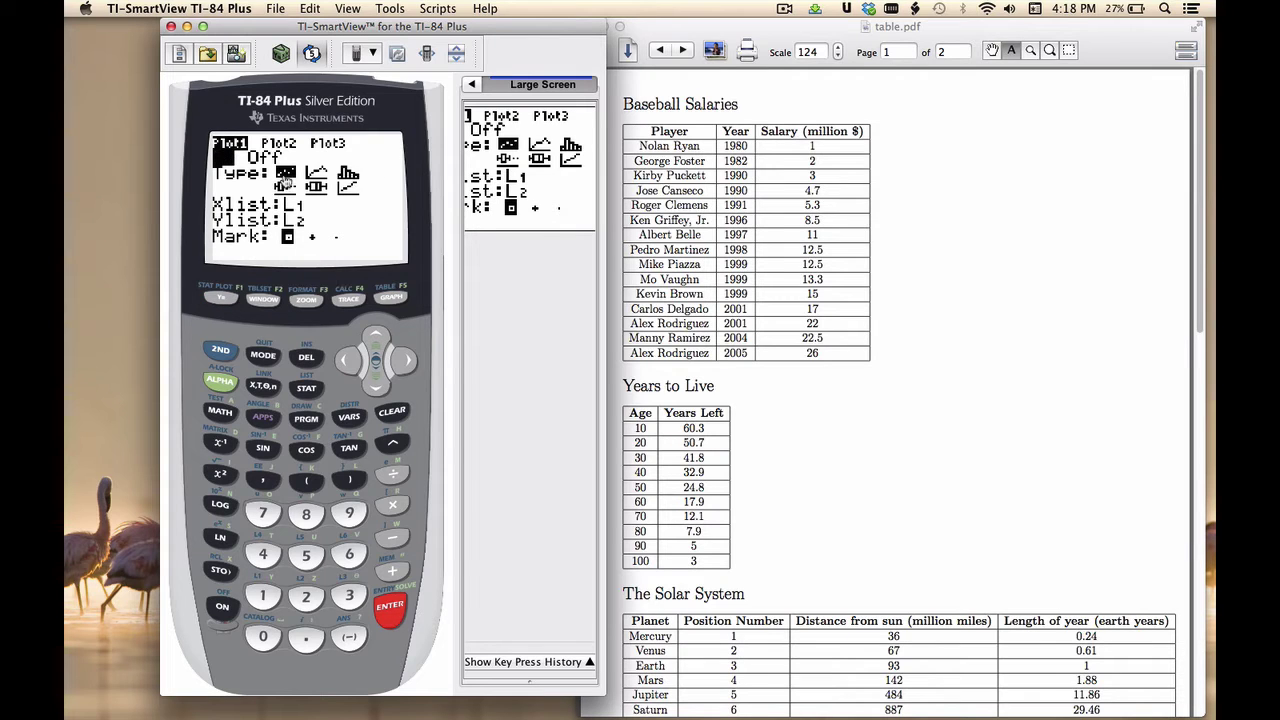
{"action": "left_click", "coordinate": [307, 300]}
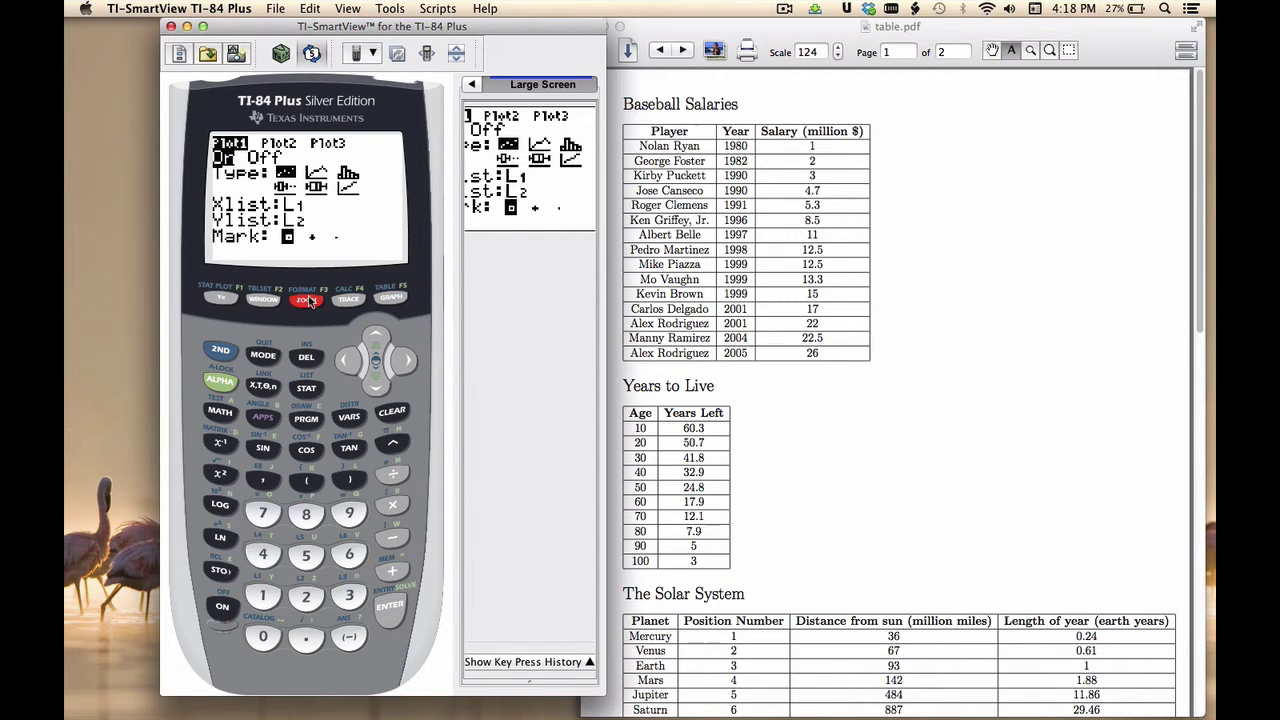
{"action": "left_click", "coordinate": [341, 512]}
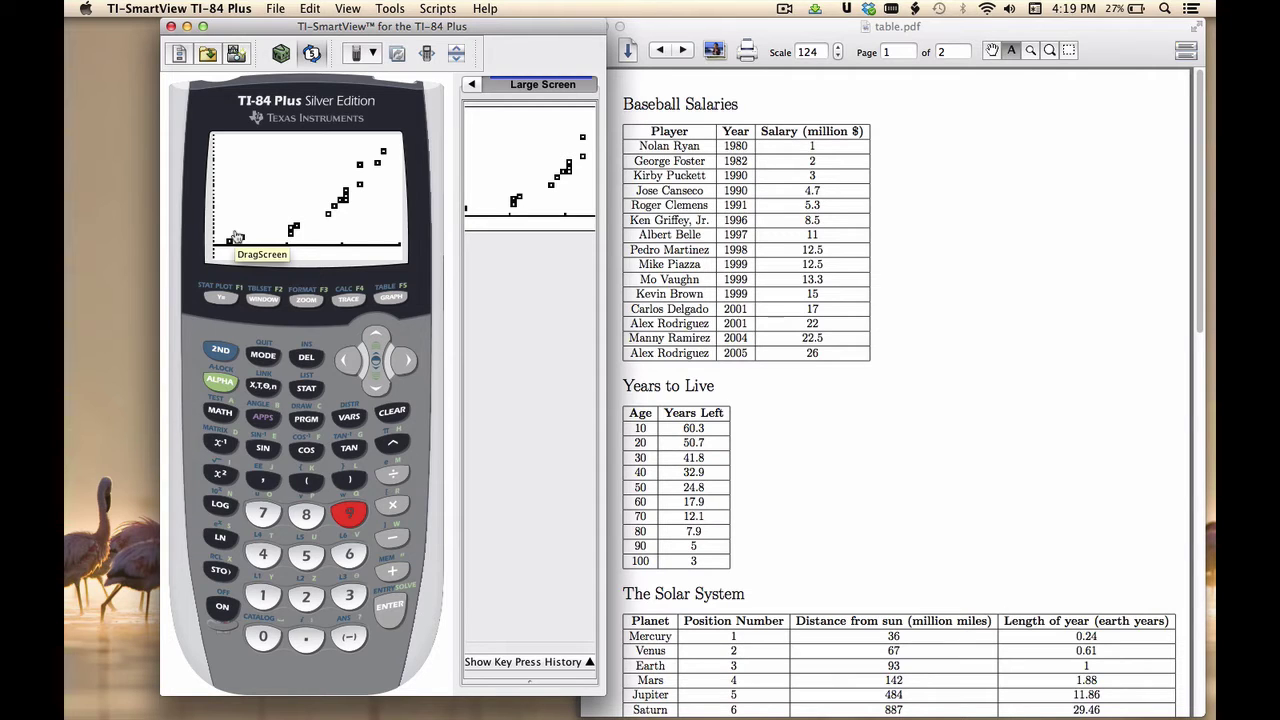
Step: Run LinReg(ax+b) with Xlist L1 and Ylist L2, no frequency or stored equation
{"action": "left_click", "coordinate": [306, 390]}
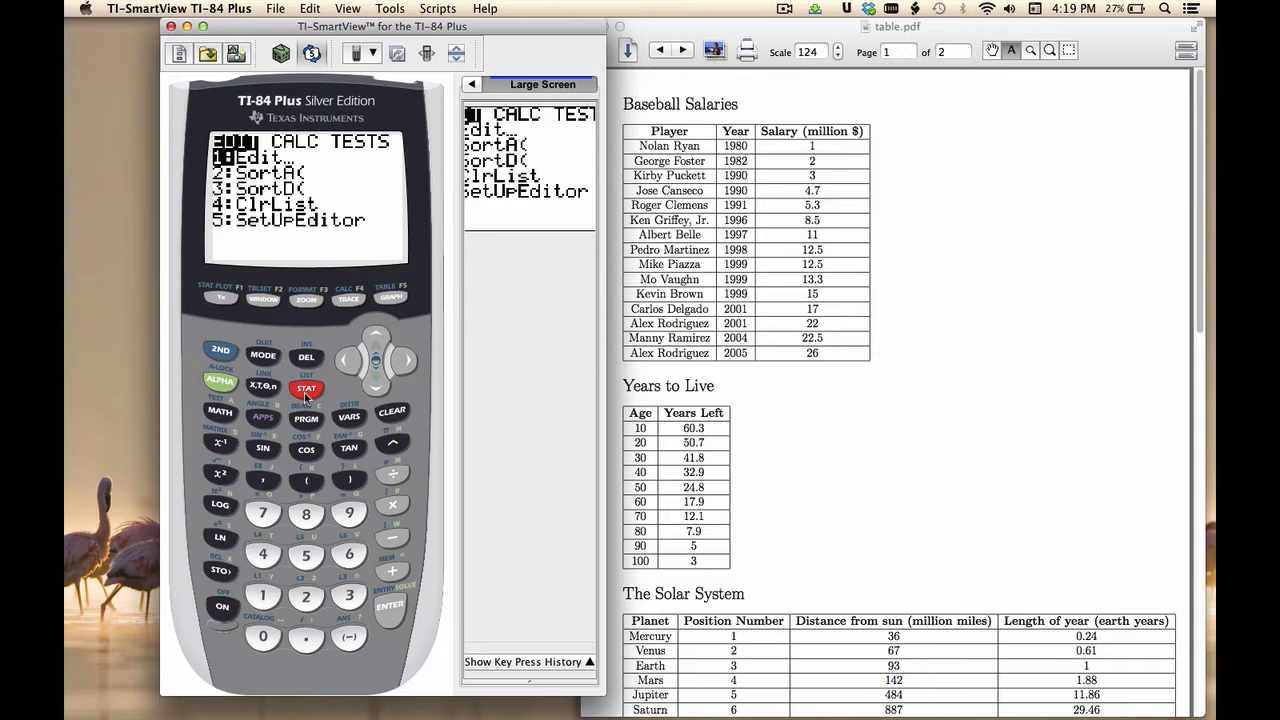
{"action": "left_click", "coordinate": [403, 360]}
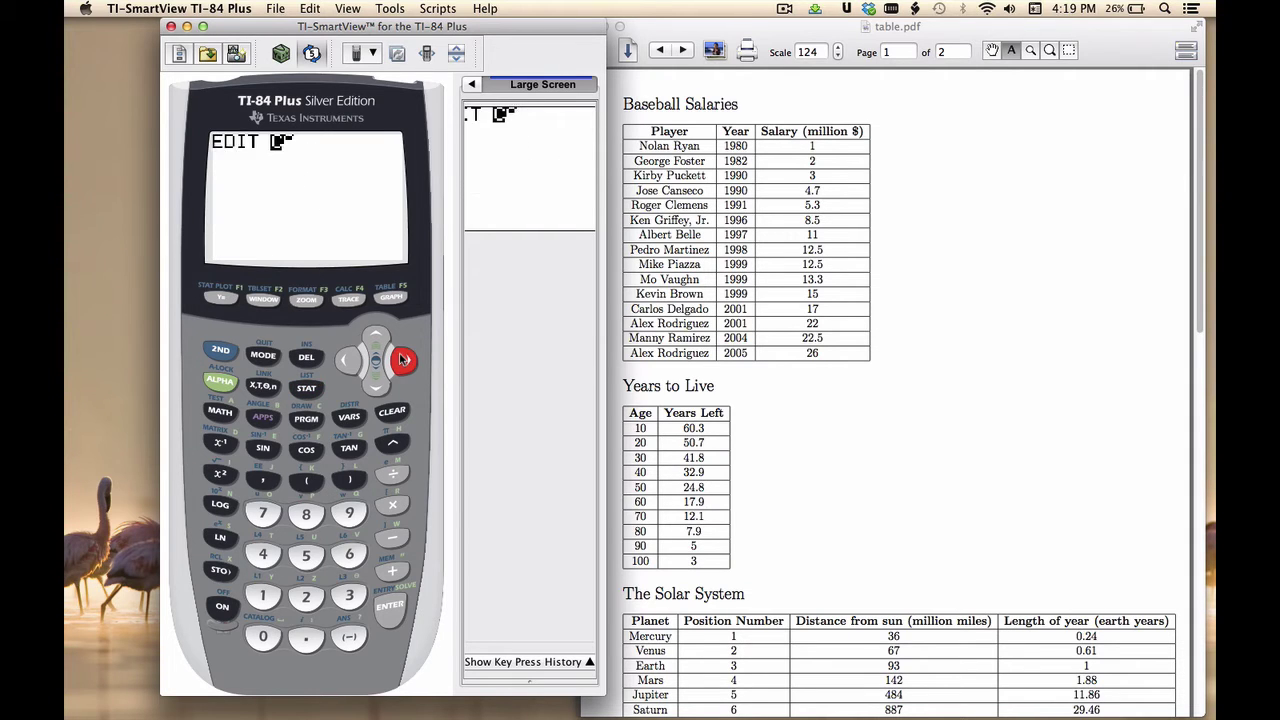
{"action": "left_click", "coordinate": [378, 378]}
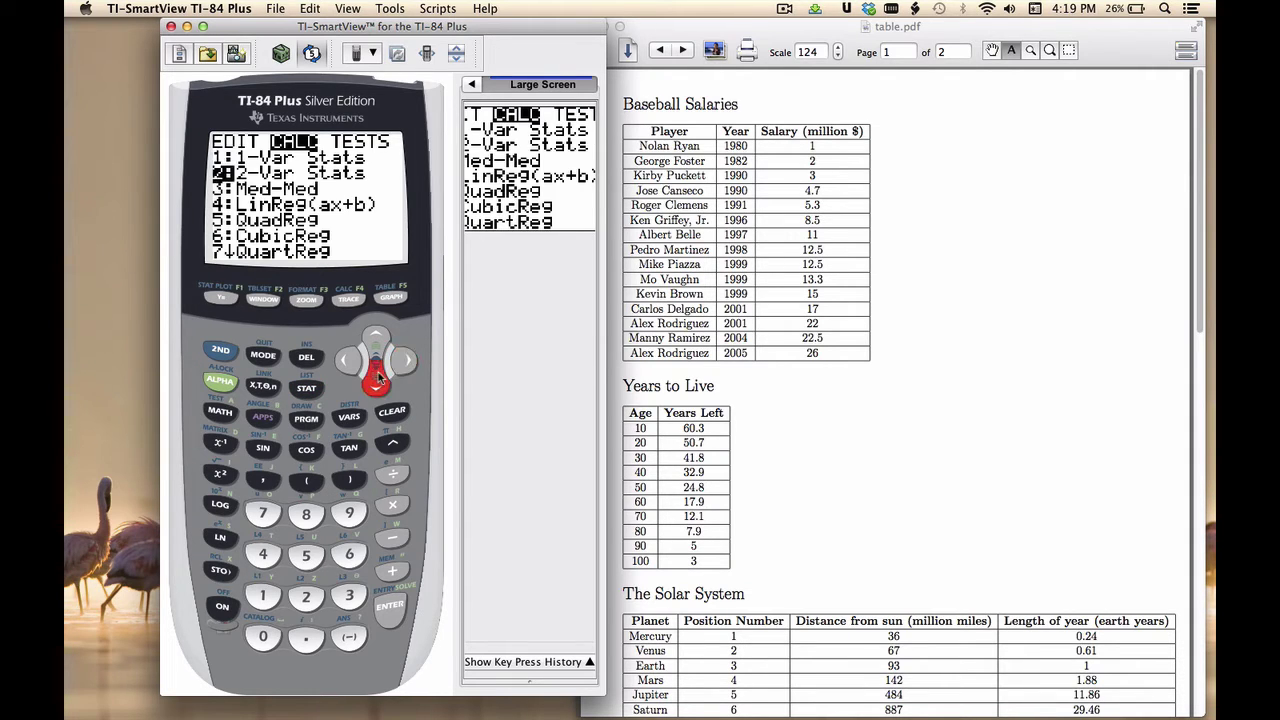
{"action": "left_click", "coordinate": [379, 378]}
{"action": "left_click", "coordinate": [378, 377]}
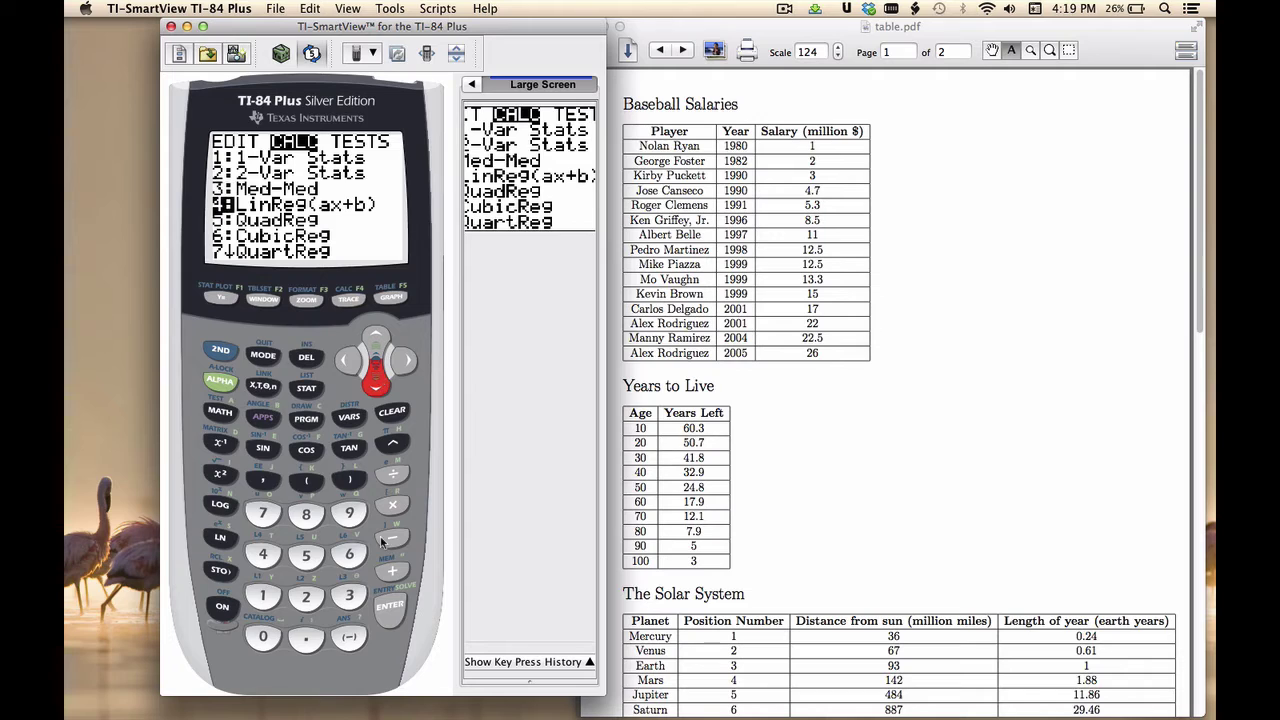
{"action": "left_click", "coordinate": [390, 606]}
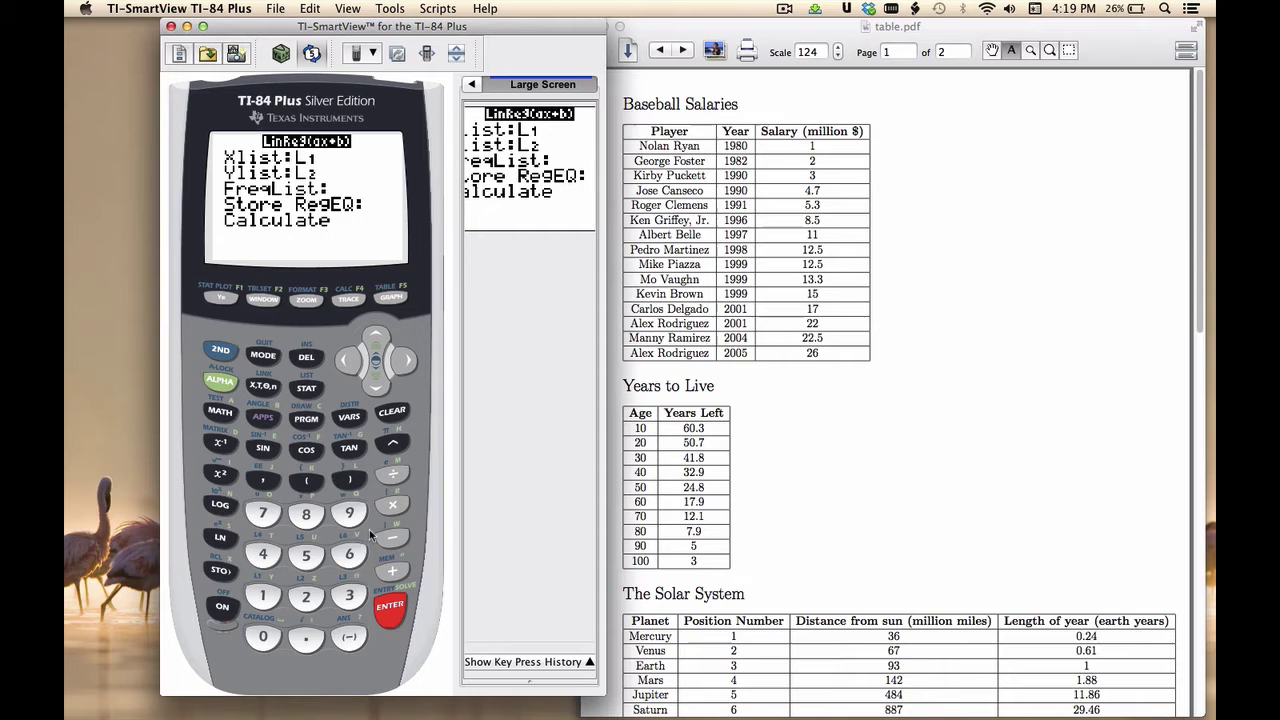
{"action": "left_click", "coordinate": [396, 617]}
{"action": "left_click", "coordinate": [396, 617]}
{"action": "left_click", "coordinate": [396, 617]}
{"action": "left_click", "coordinate": [396, 617]}
{"action": "left_click", "coordinate": [396, 617]}
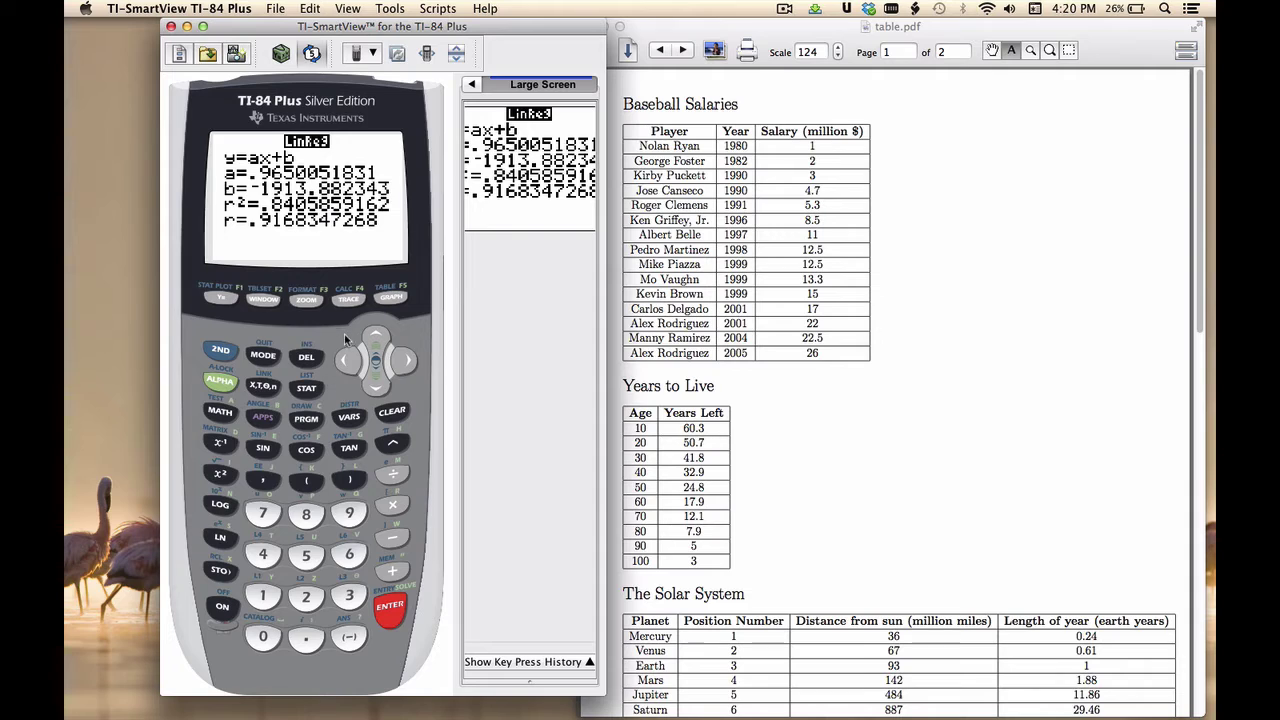
Step: Recall and rerun the regression to show a≈.965, b≈-1913.88, r≈.9168
{"action": "left_click", "coordinate": [220, 350]}
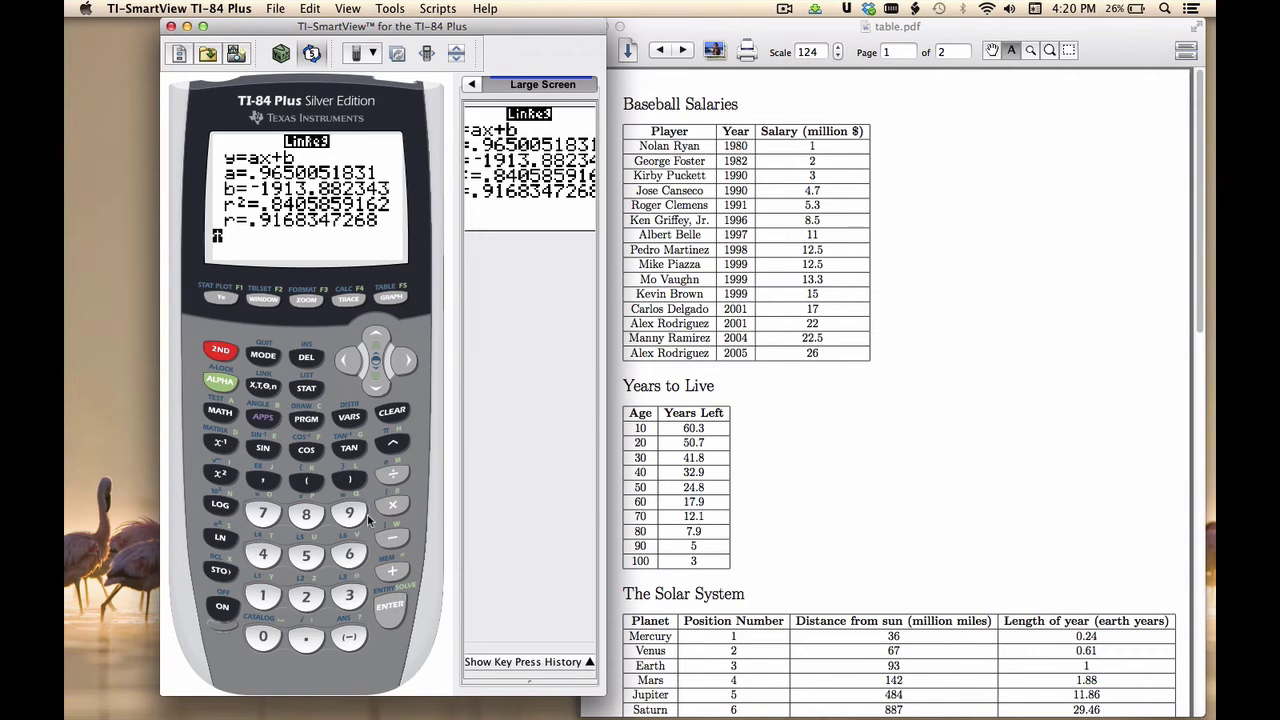
{"action": "left_click", "coordinate": [386, 612]}
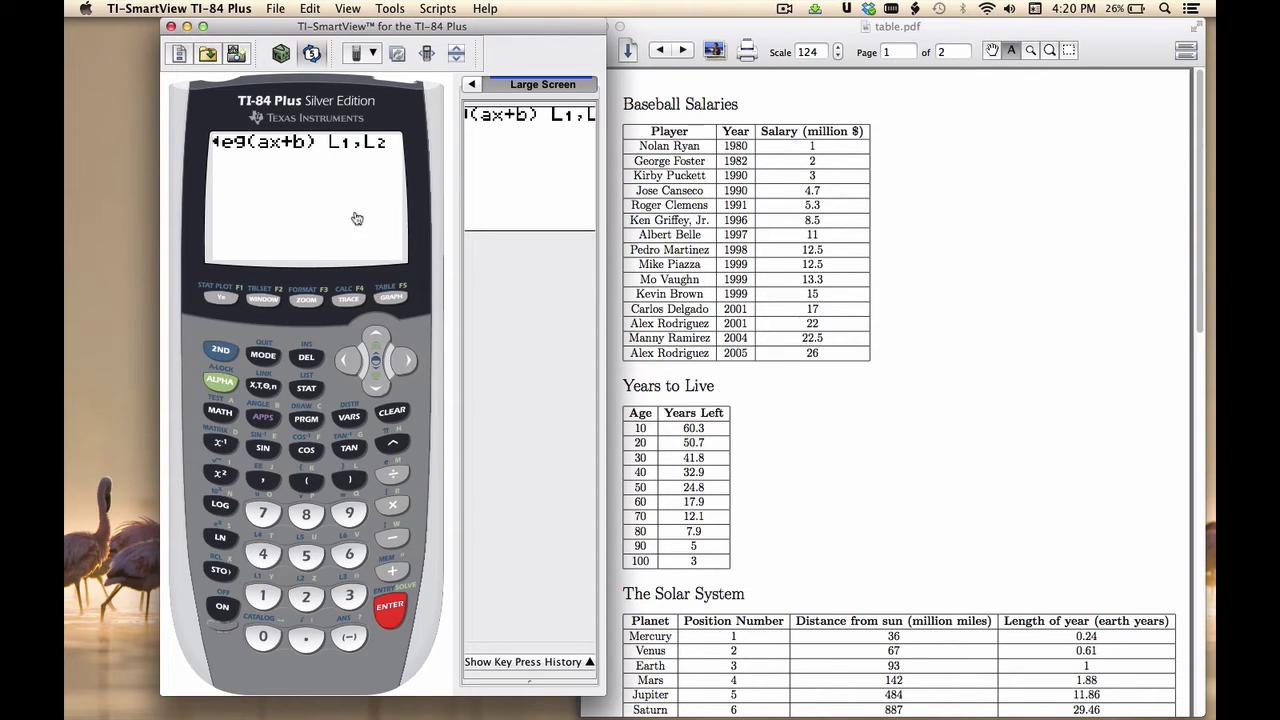
{"action": "left_click", "coordinate": [391, 612]}
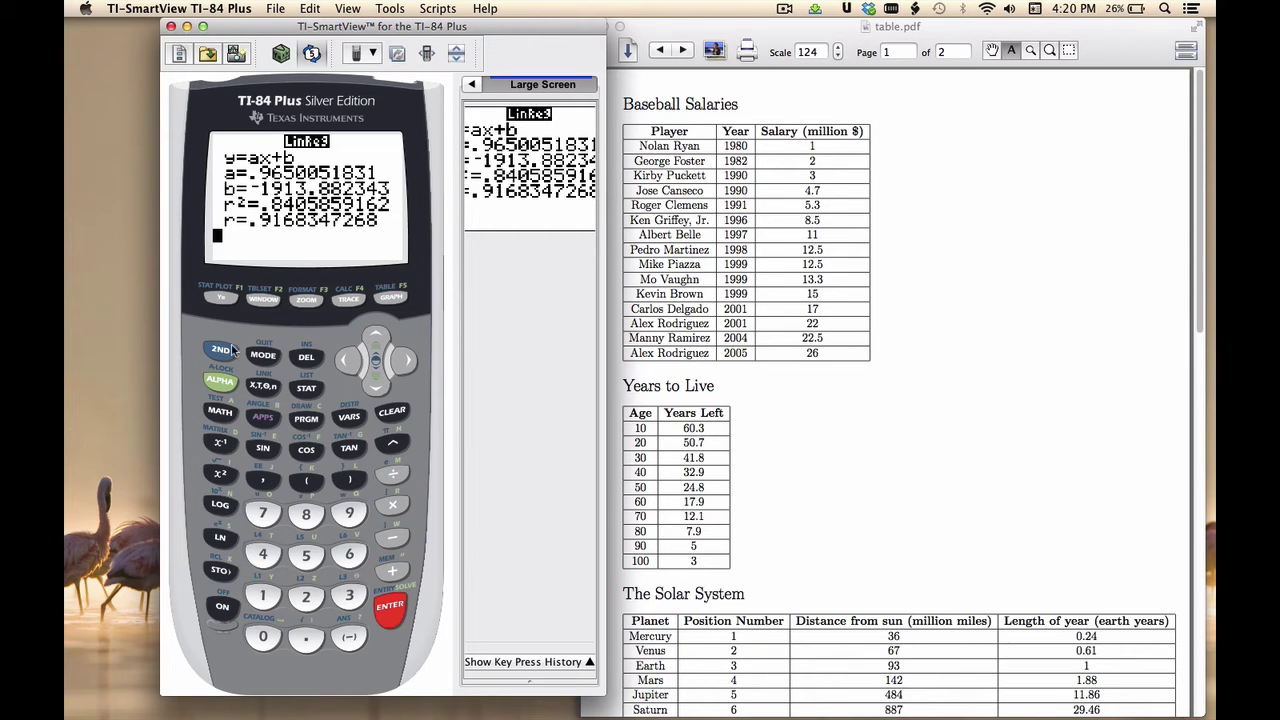
Step: Store the RESID list into L3 from its header, then bring up STAT PLOTS
{"action": "left_click", "coordinate": [309, 390]}
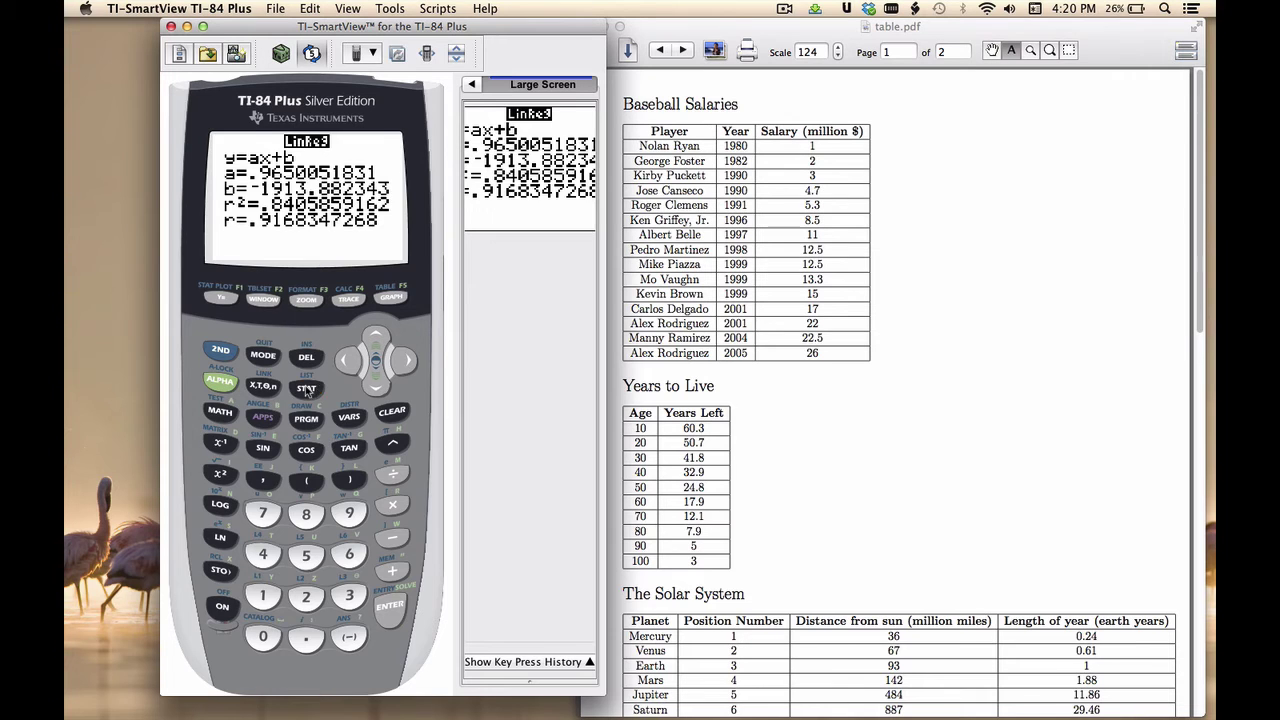
{"action": "key", "text": "Return"}
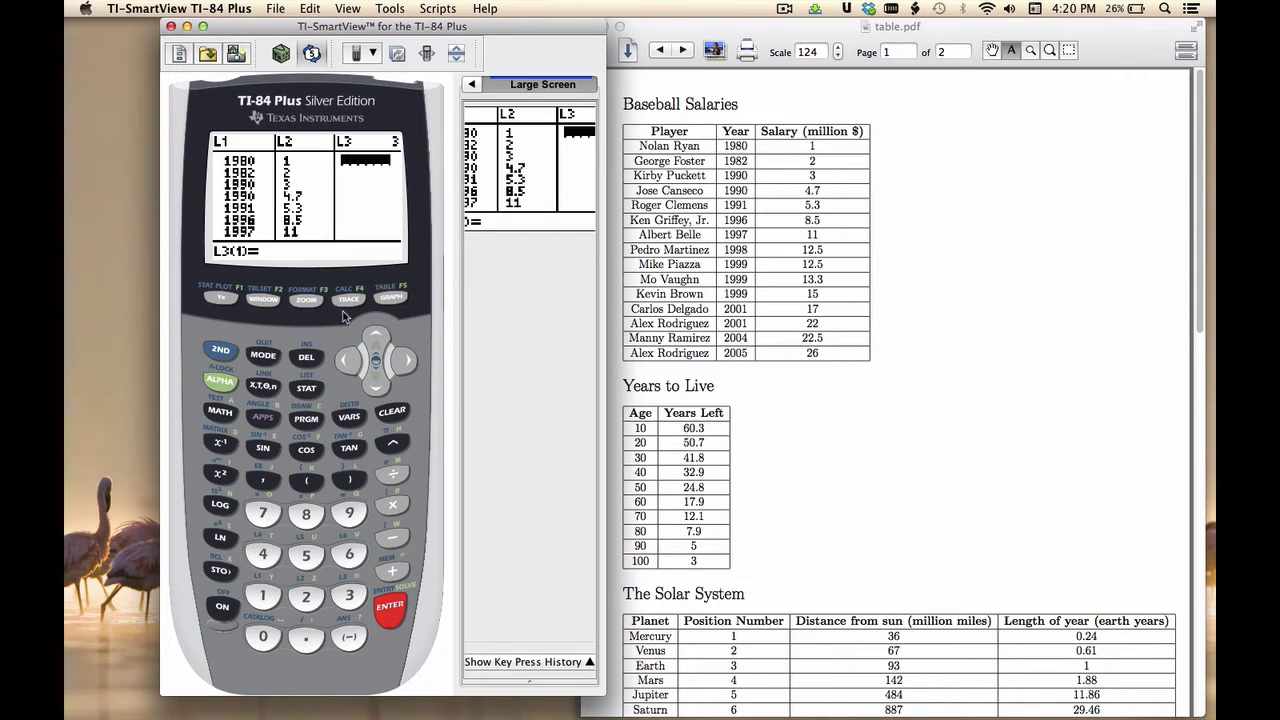
{"action": "left_click", "coordinate": [369, 340]}
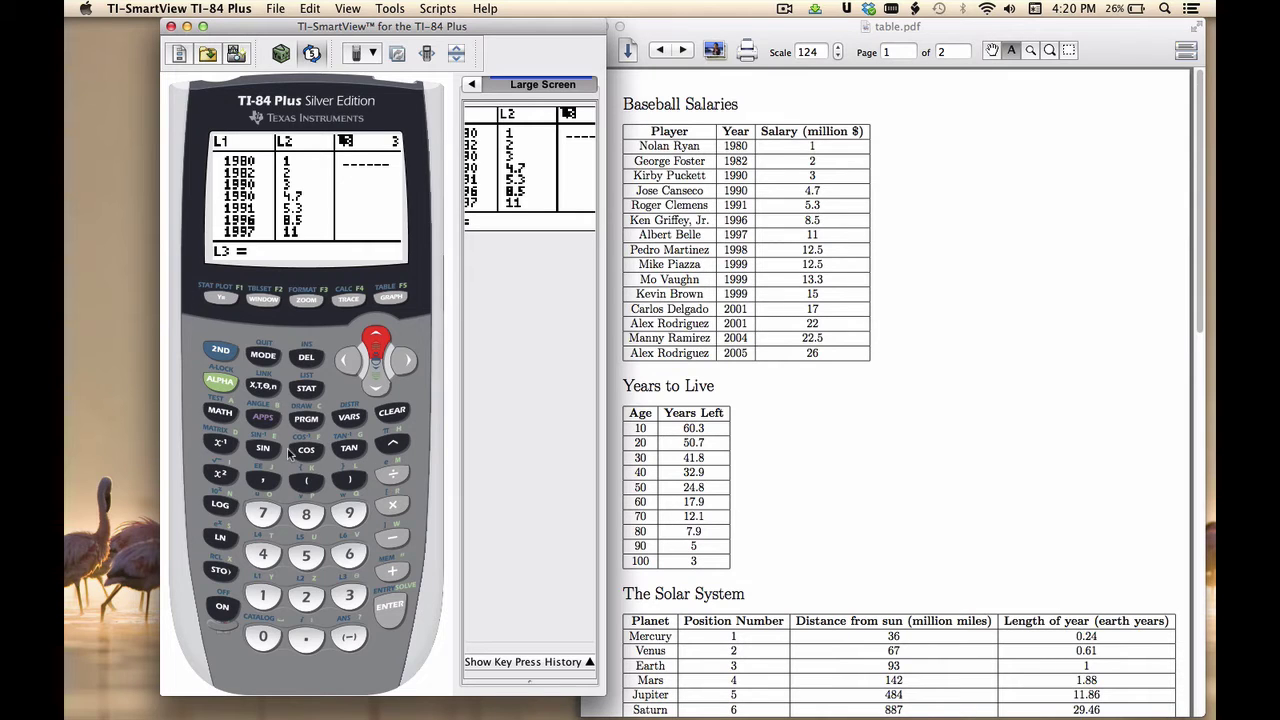
{"action": "left_click", "coordinate": [384, 610]}
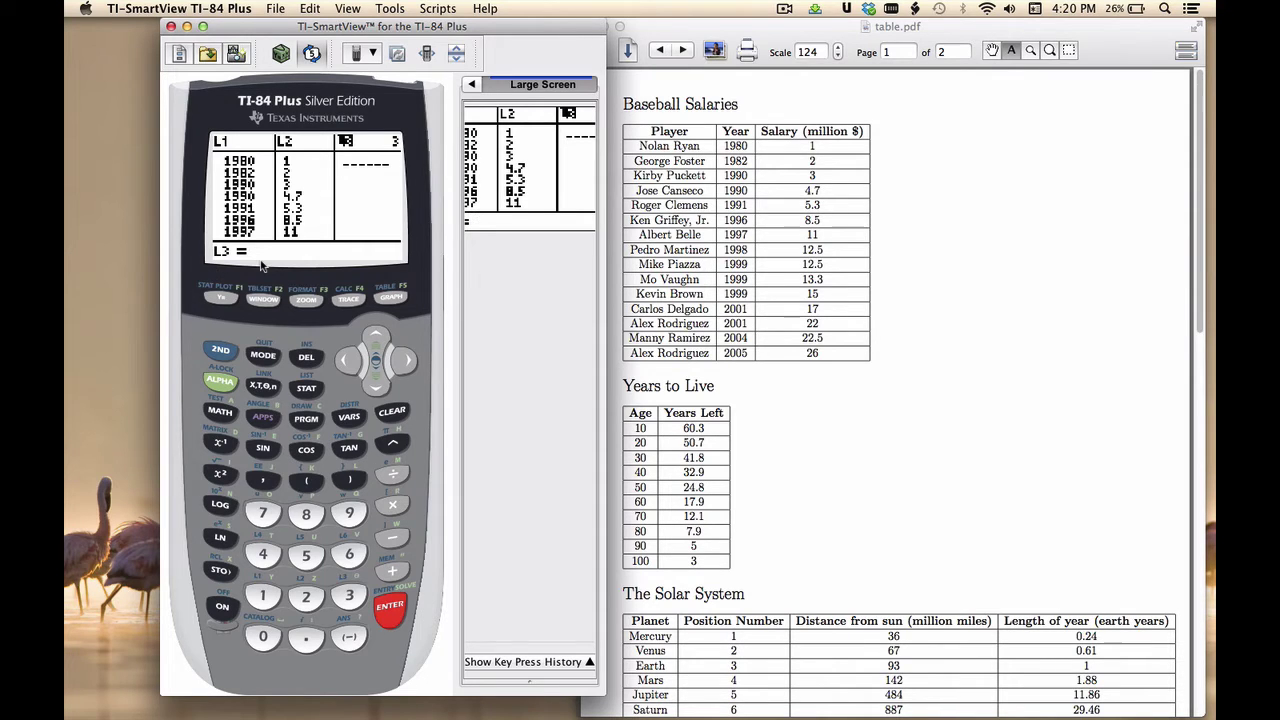
{"action": "left_click", "coordinate": [220, 350]}
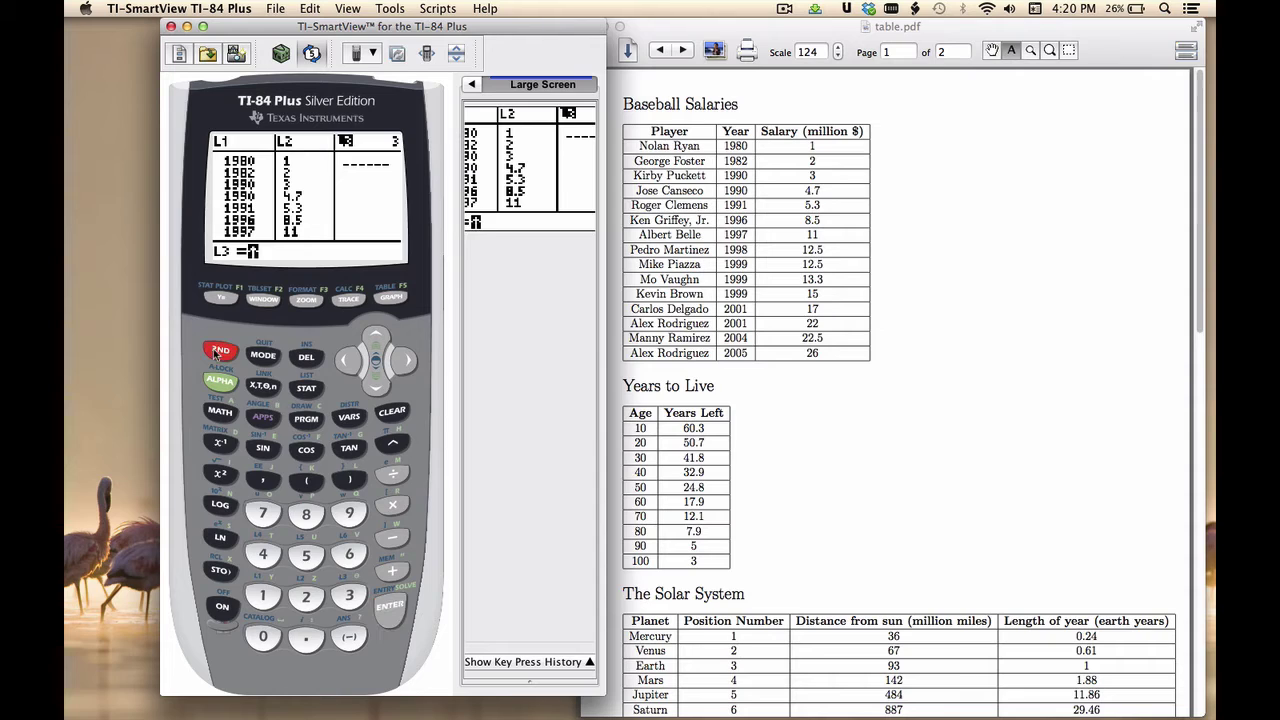
{"action": "left_click", "coordinate": [304, 388]}
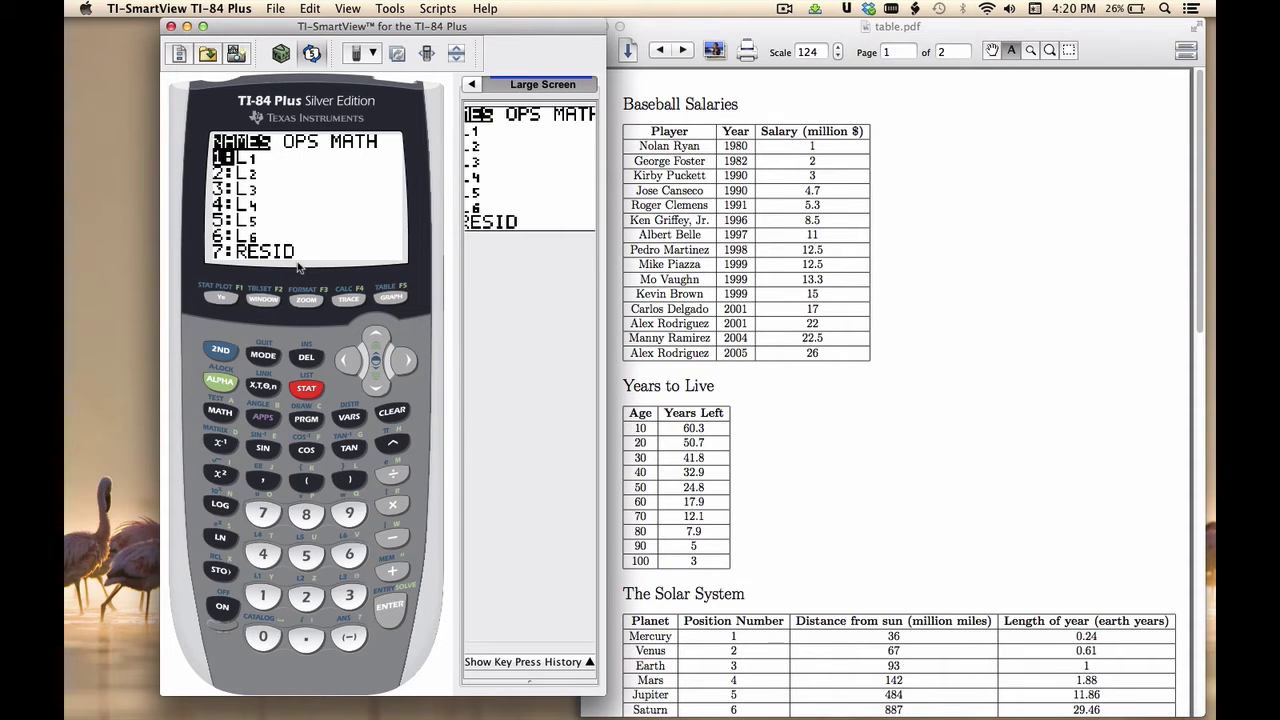
{"action": "key", "text": "7"}
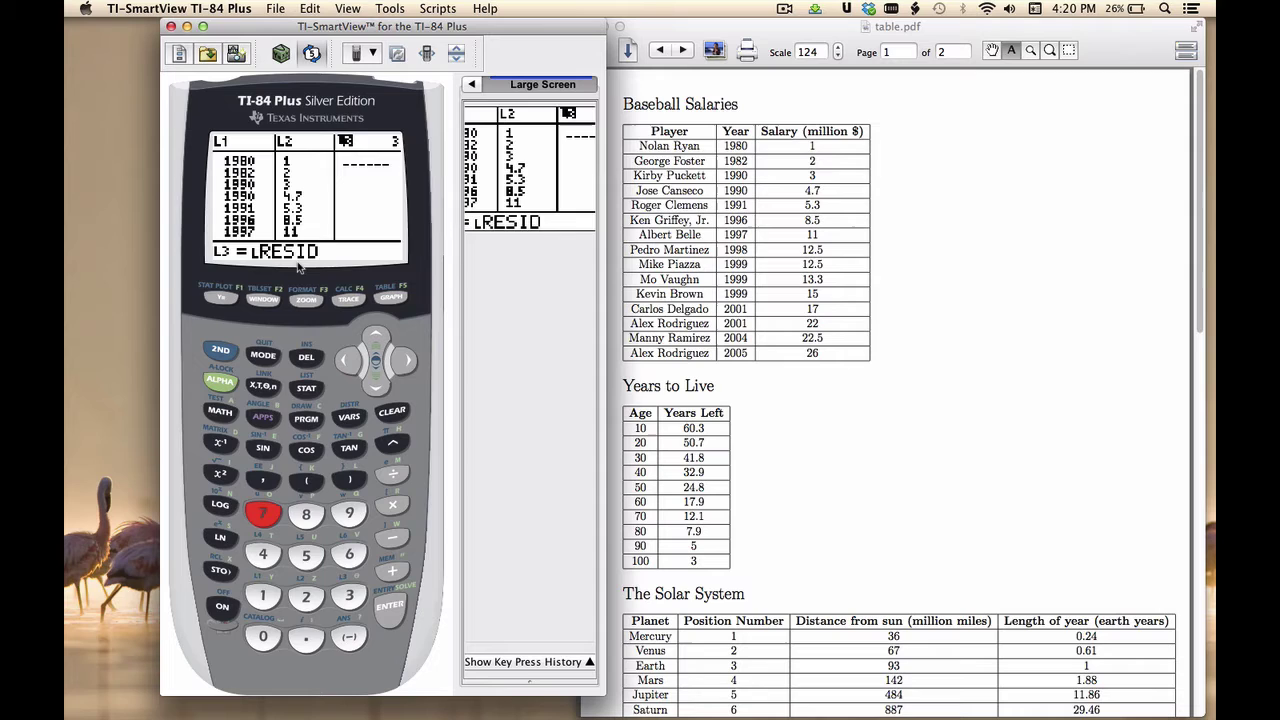
{"action": "key", "text": "Return"}
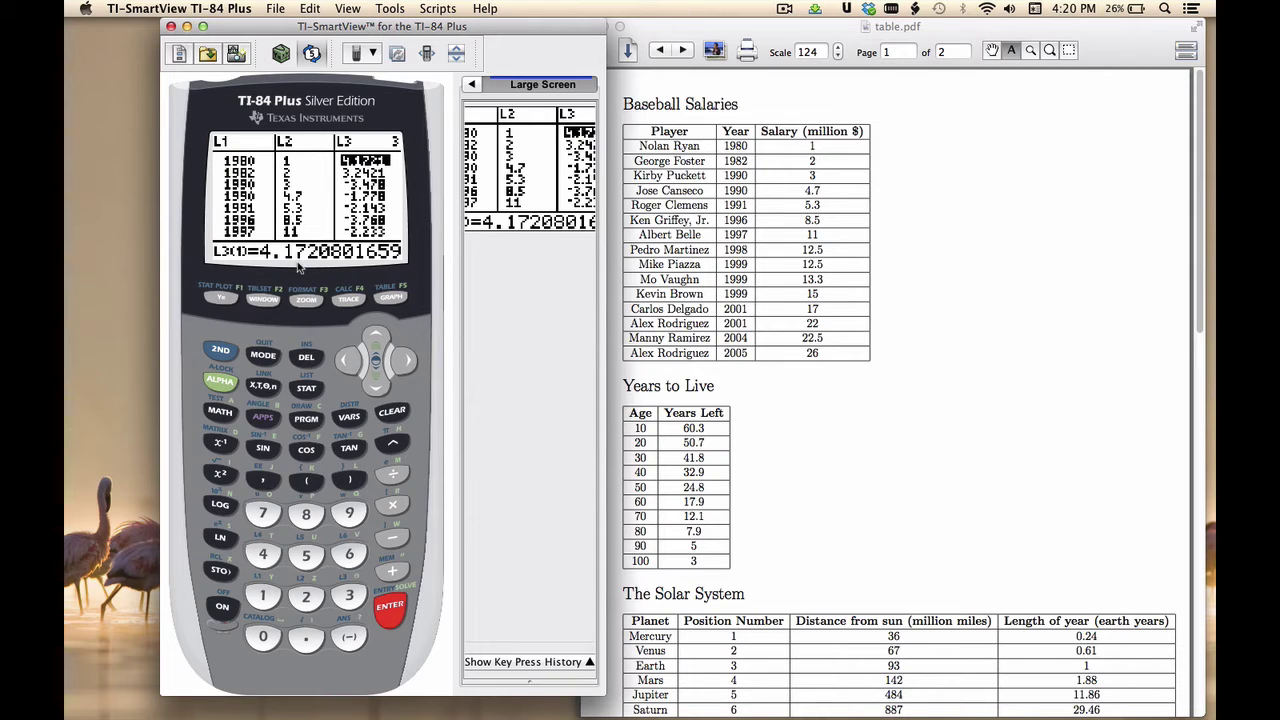
{"action": "left_click", "coordinate": [223, 302]}
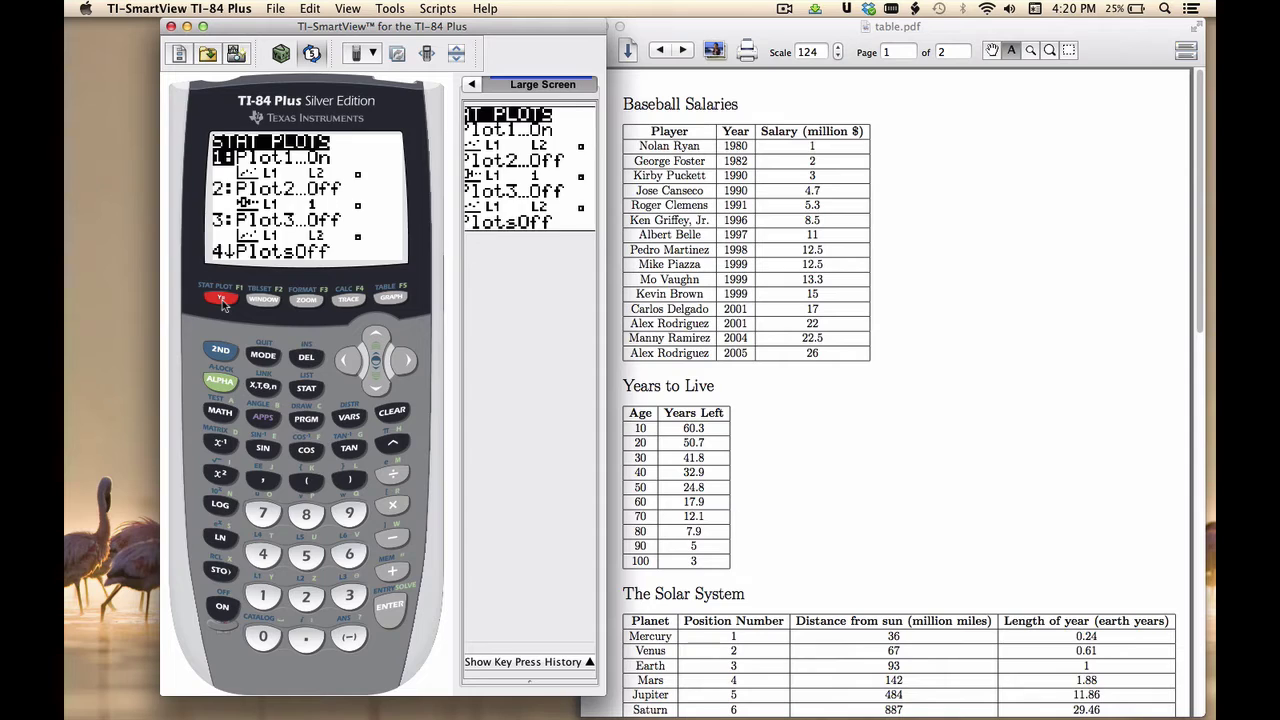
Step: Set Plot2 to a scatter plot of L1 against L3 and turn it on
{"action": "left_click", "coordinate": [376, 384]}
{"action": "left_click", "coordinate": [390, 608]}
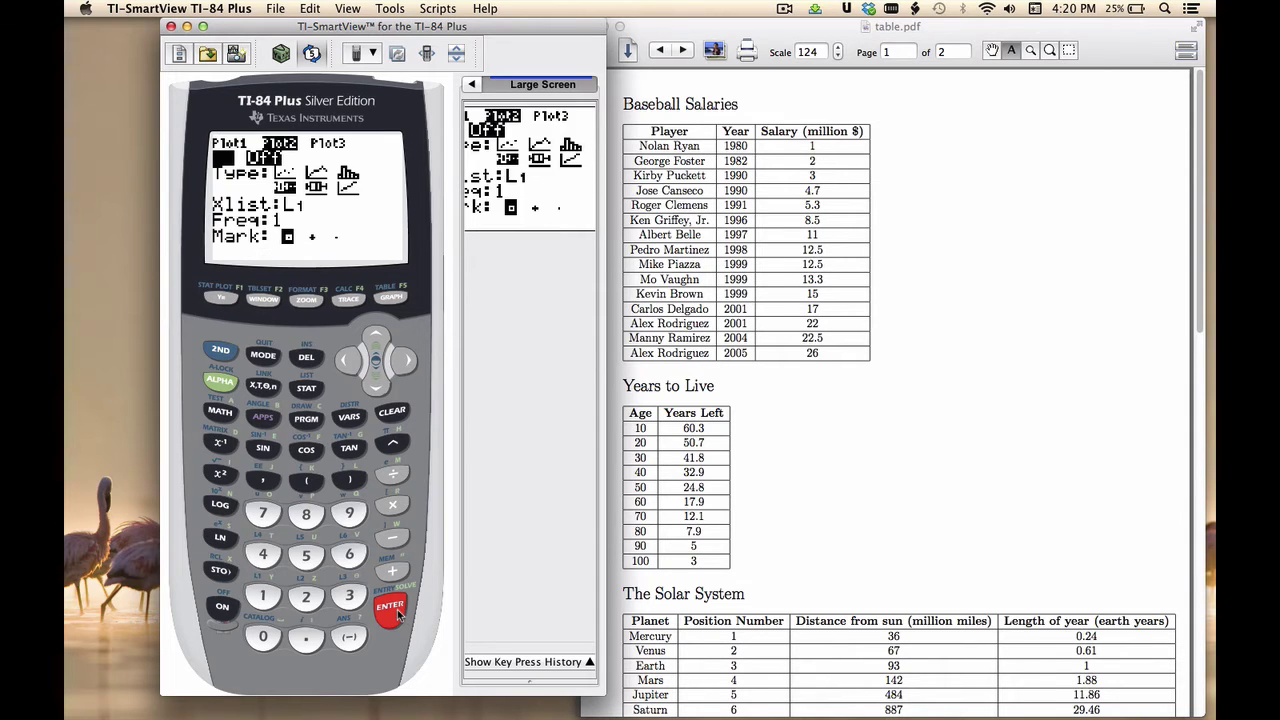
{"action": "left_click", "coordinate": [376, 385]}
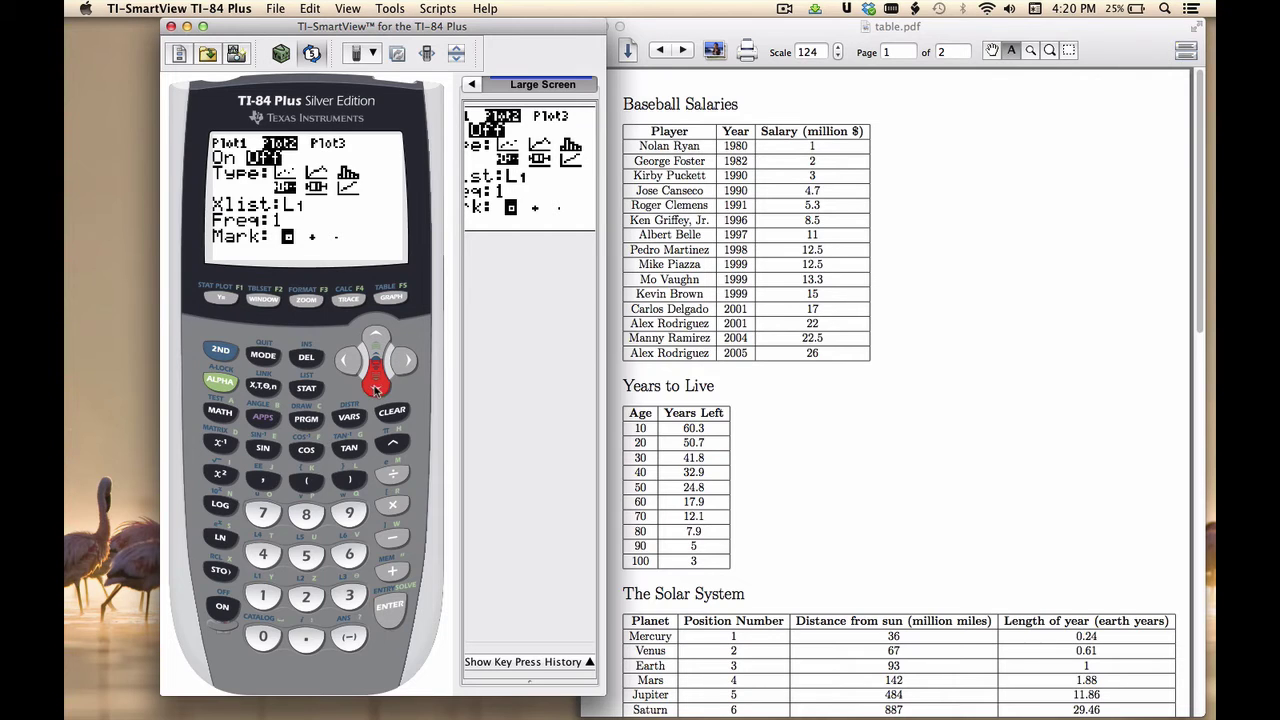
{"action": "left_click", "coordinate": [386, 600]}
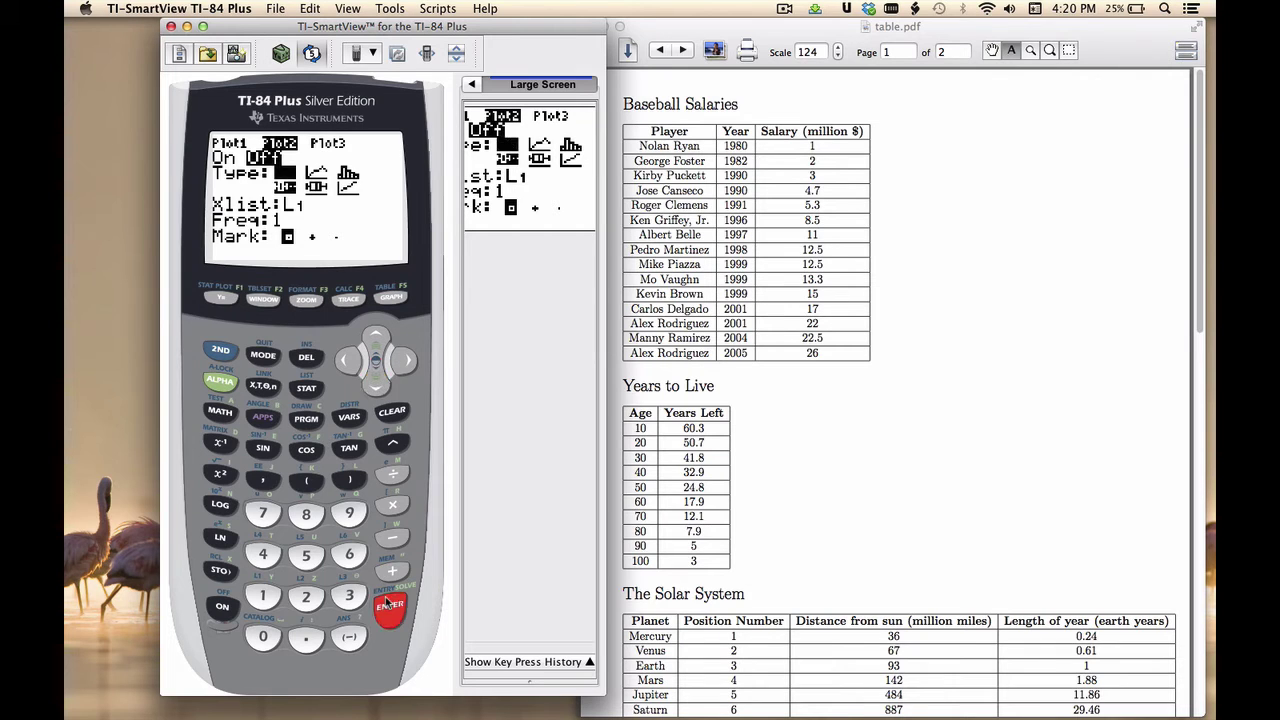
{"action": "left_click", "coordinate": [373, 386]}
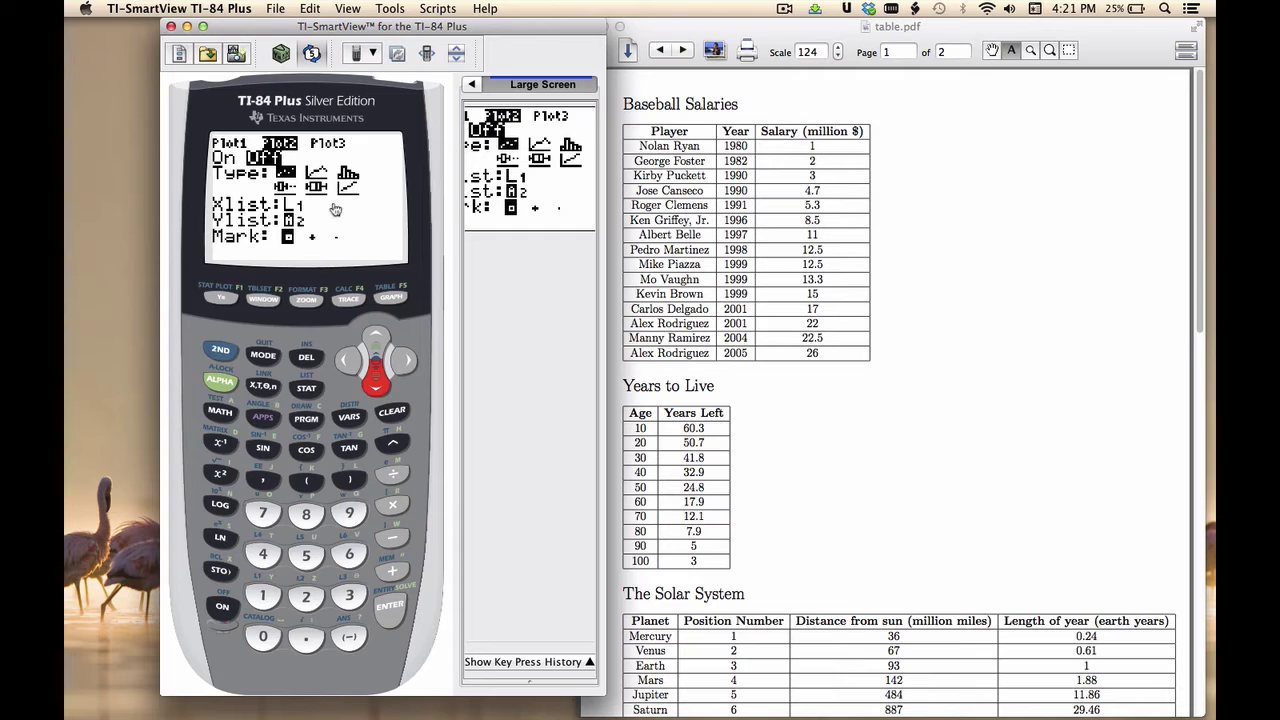
{"action": "left_click", "coordinate": [220, 350]}
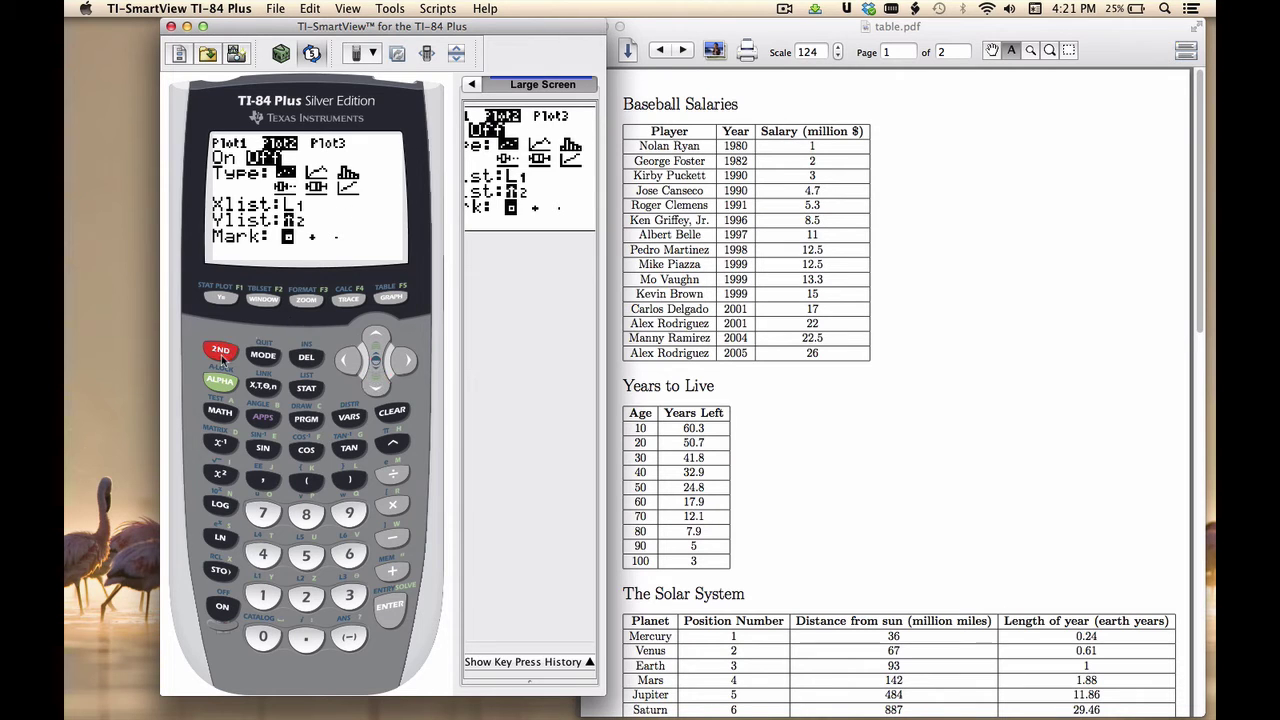
{"action": "left_click", "coordinate": [307, 391]}
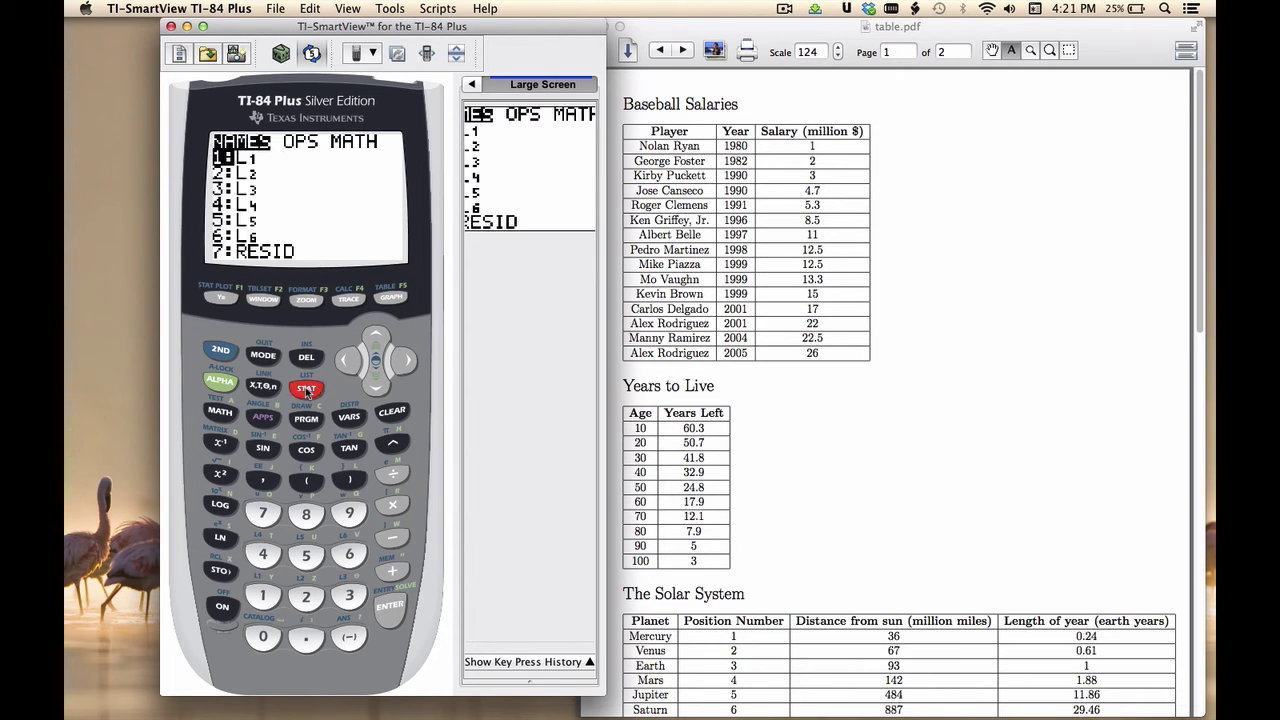
{"action": "left_click", "coordinate": [348, 594]}
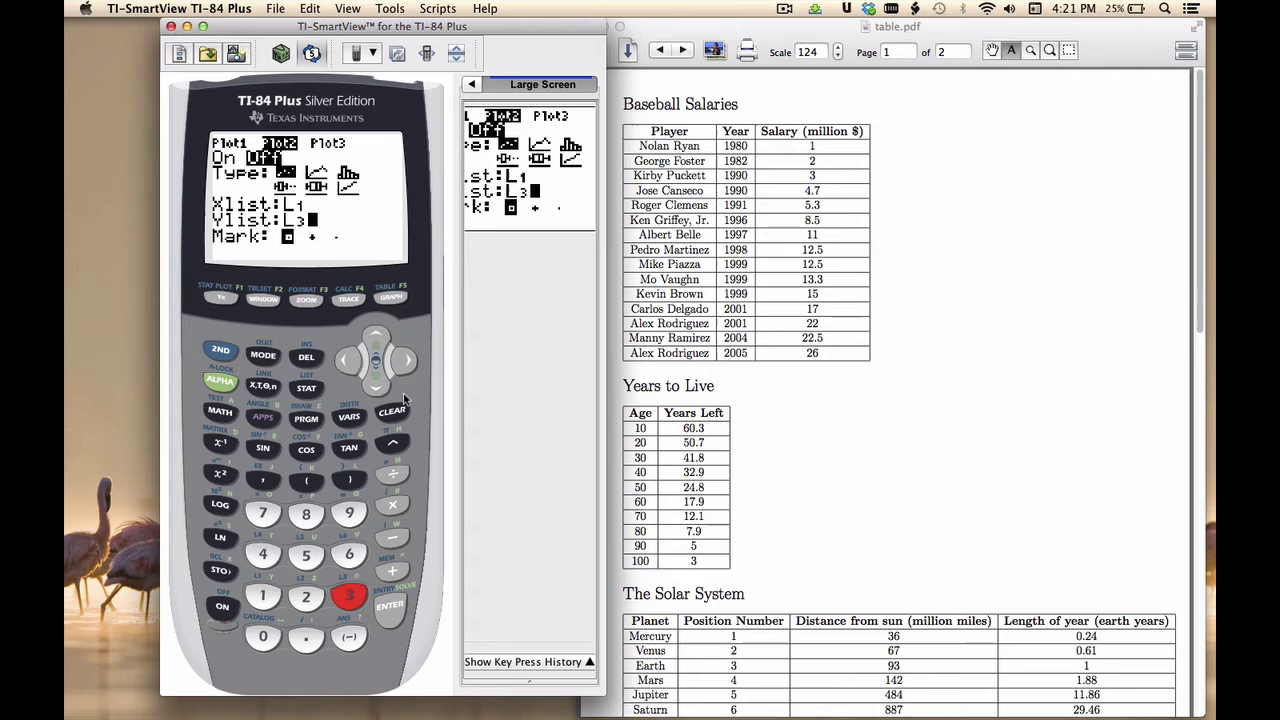
{"action": "left_click", "coordinate": [377, 340]}
{"action": "left_click", "coordinate": [377, 340]}
{"action": "left_click", "coordinate": [377, 341]}
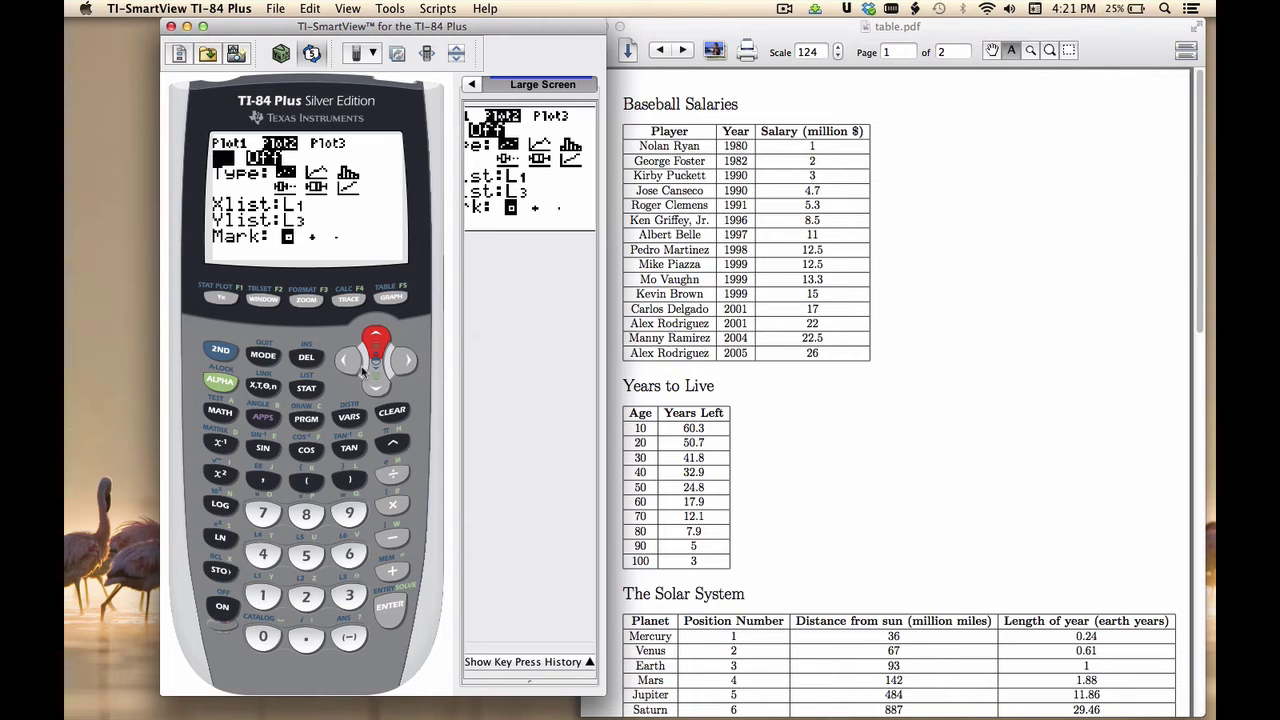
{"action": "left_click", "coordinate": [390, 610]}
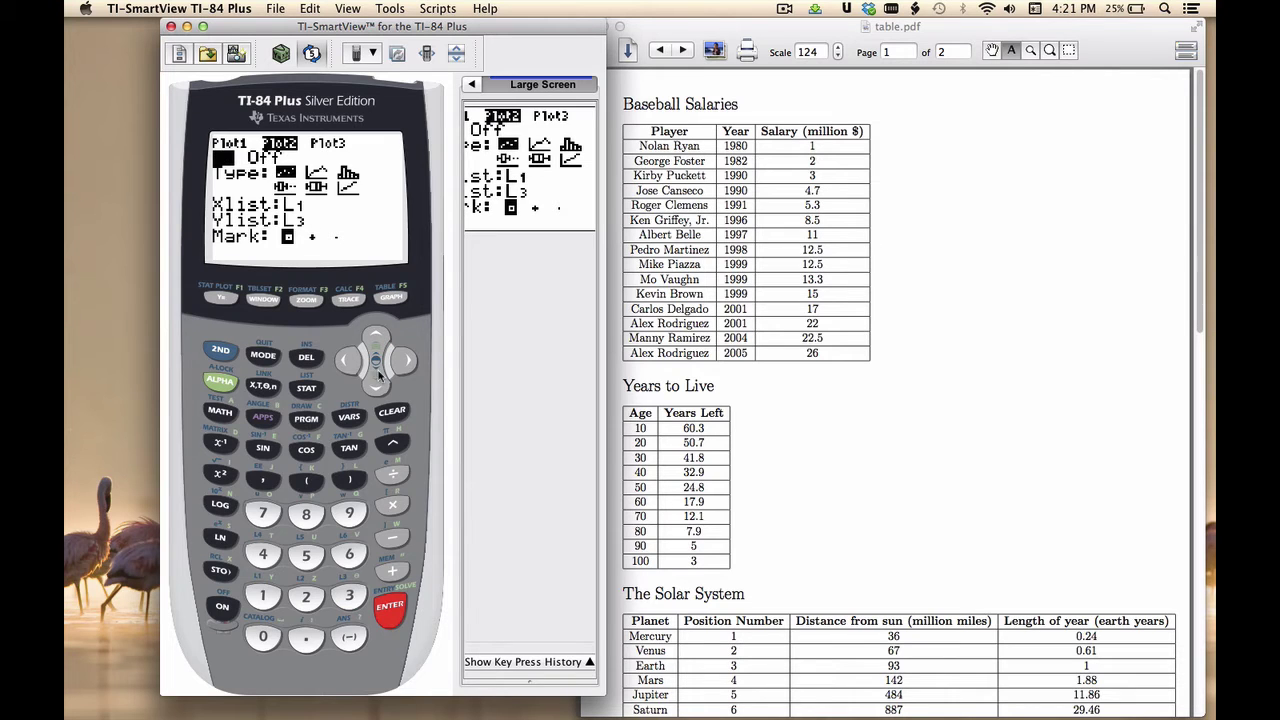
{"action": "left_click", "coordinate": [390, 610]}
Step: Switch Plot1 off
{"action": "left_click", "coordinate": [360, 362]}
{"action": "left_click", "coordinate": [400, 363]}
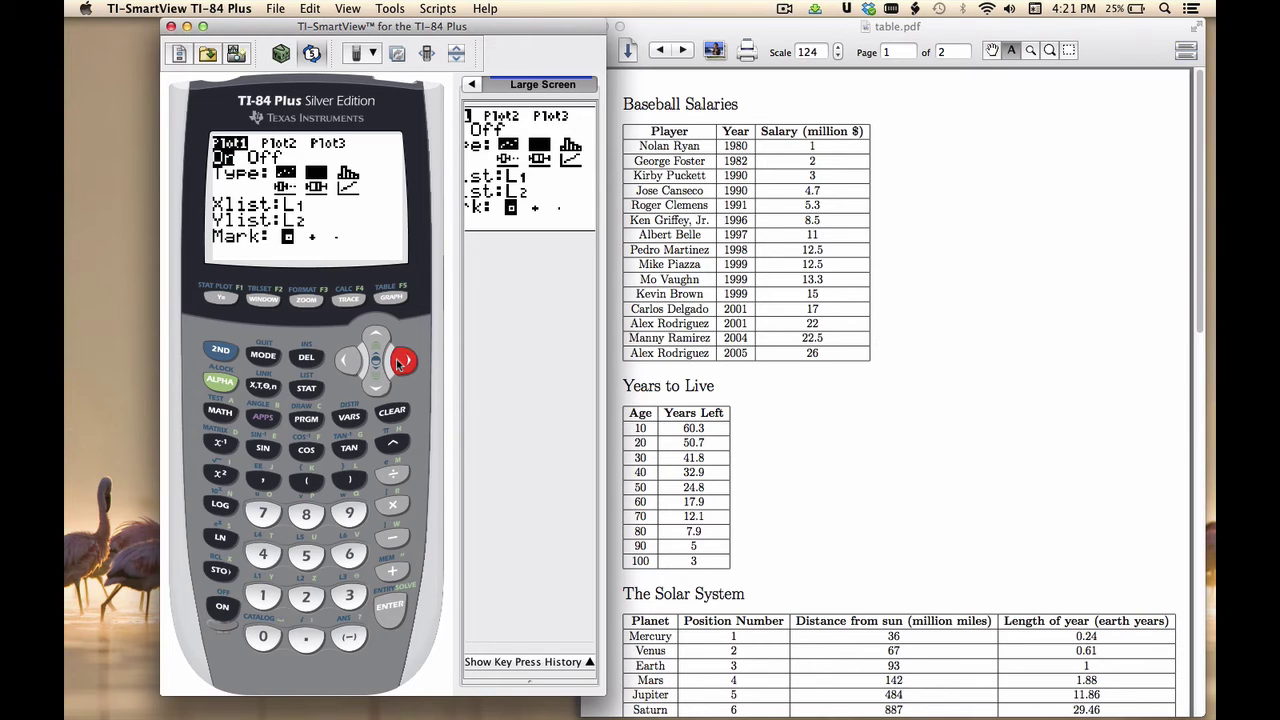
{"action": "left_click", "coordinate": [376, 340]}
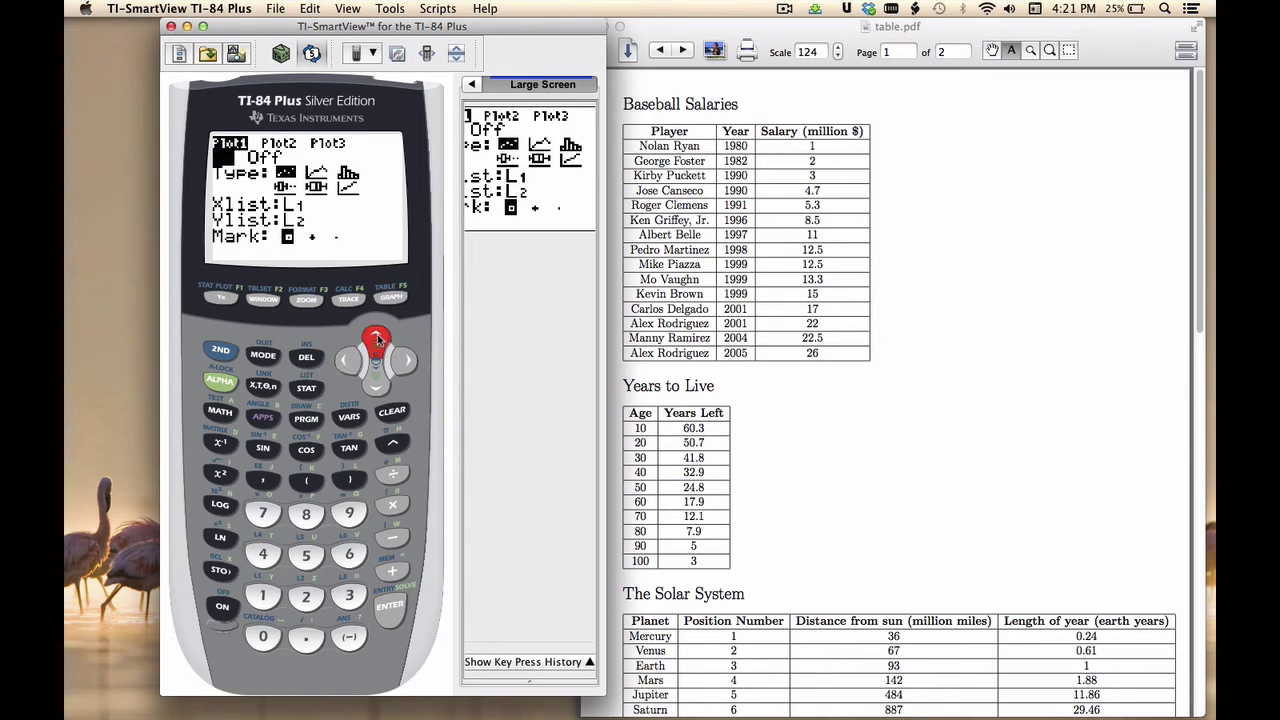
{"action": "left_click", "coordinate": [390, 612]}
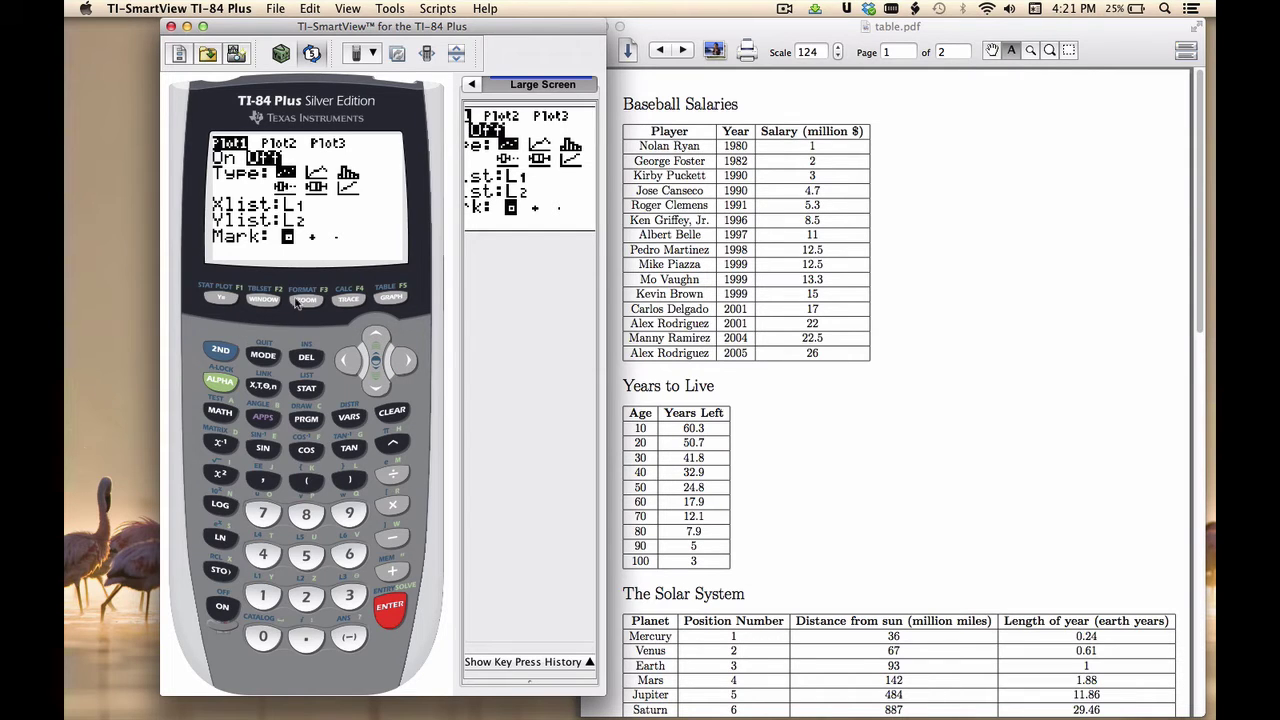
Step: Apply ZoomStat to graph the residuals, scattered above and below zero
{"action": "left_click", "coordinate": [308, 302]}
{"action": "left_click", "coordinate": [354, 522]}
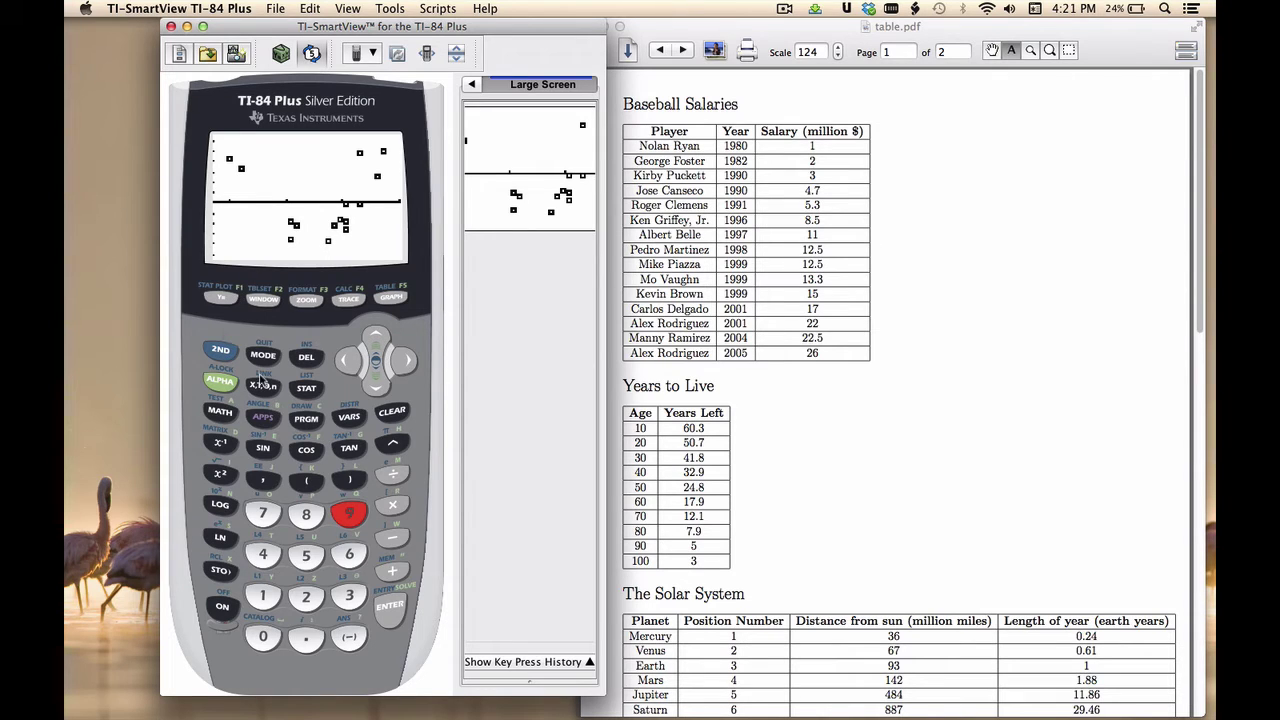
Step: Clear the L3 header and define L3 as L2^2, giving 1, 4, 9, 22.09, …
{"action": "left_click", "coordinate": [310, 394]}
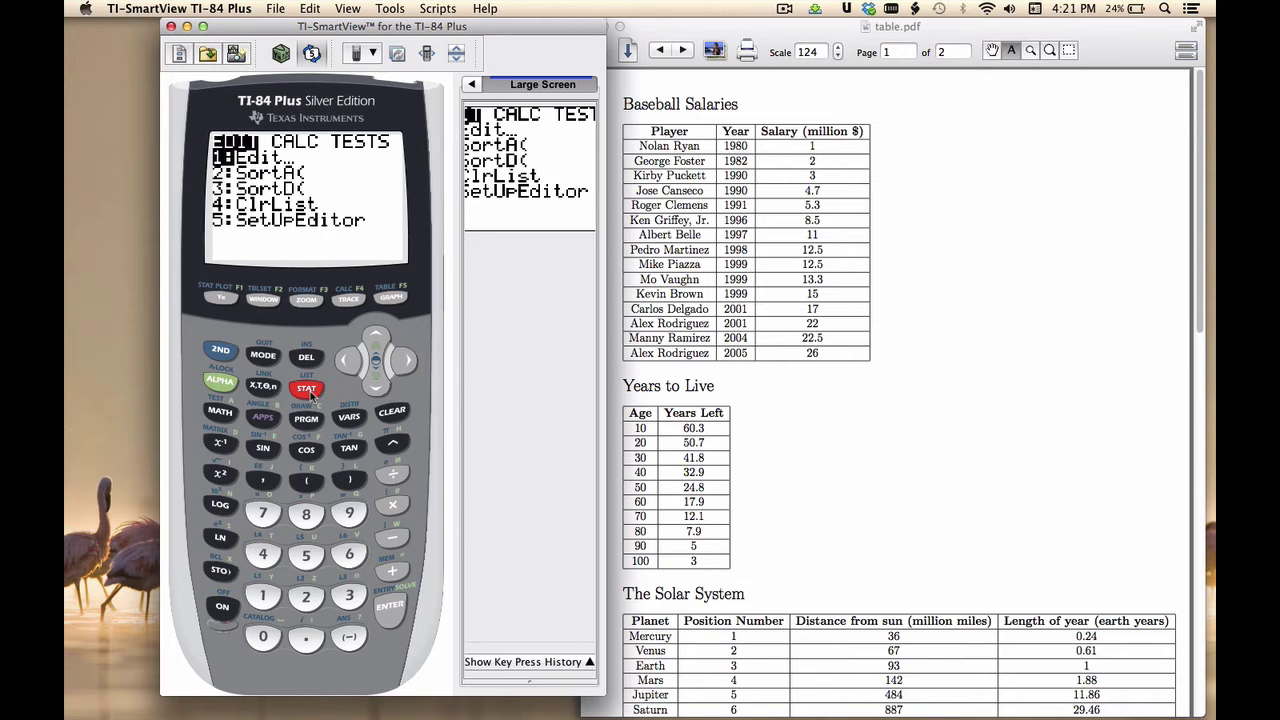
{"action": "left_click", "coordinate": [393, 612]}
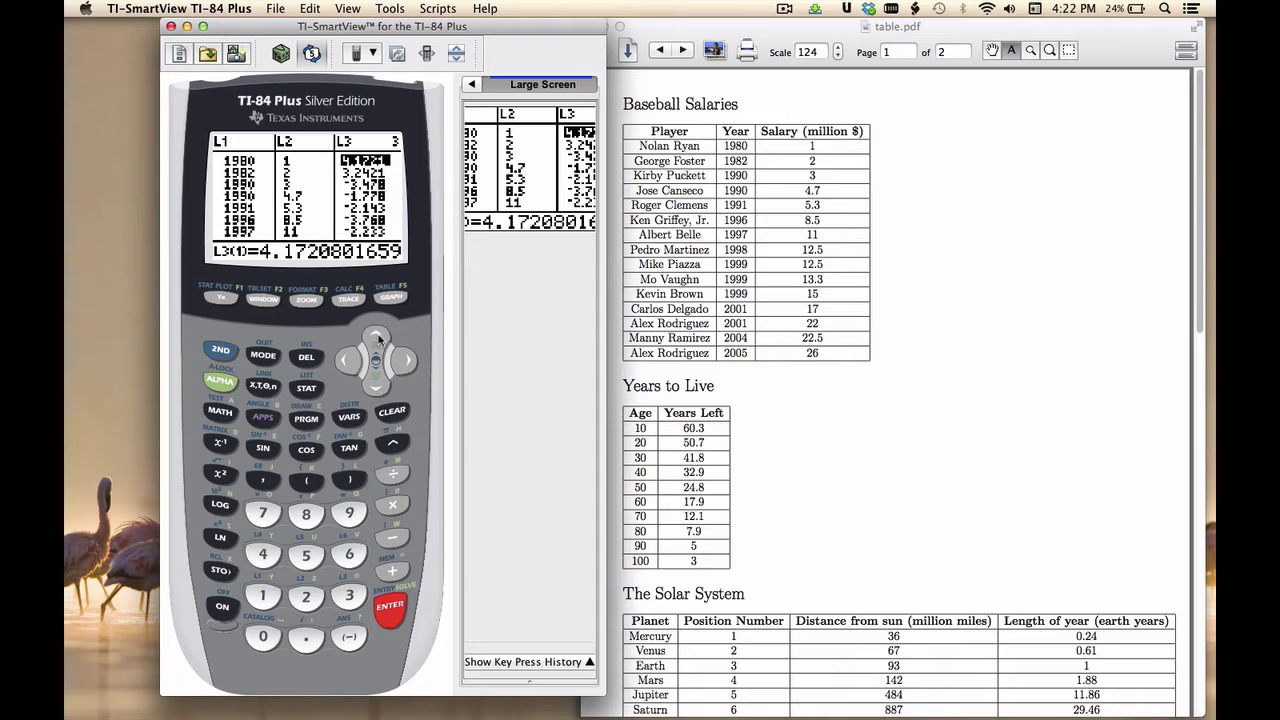
{"action": "left_click", "coordinate": [376, 340]}
{"action": "left_click", "coordinate": [391, 610]}
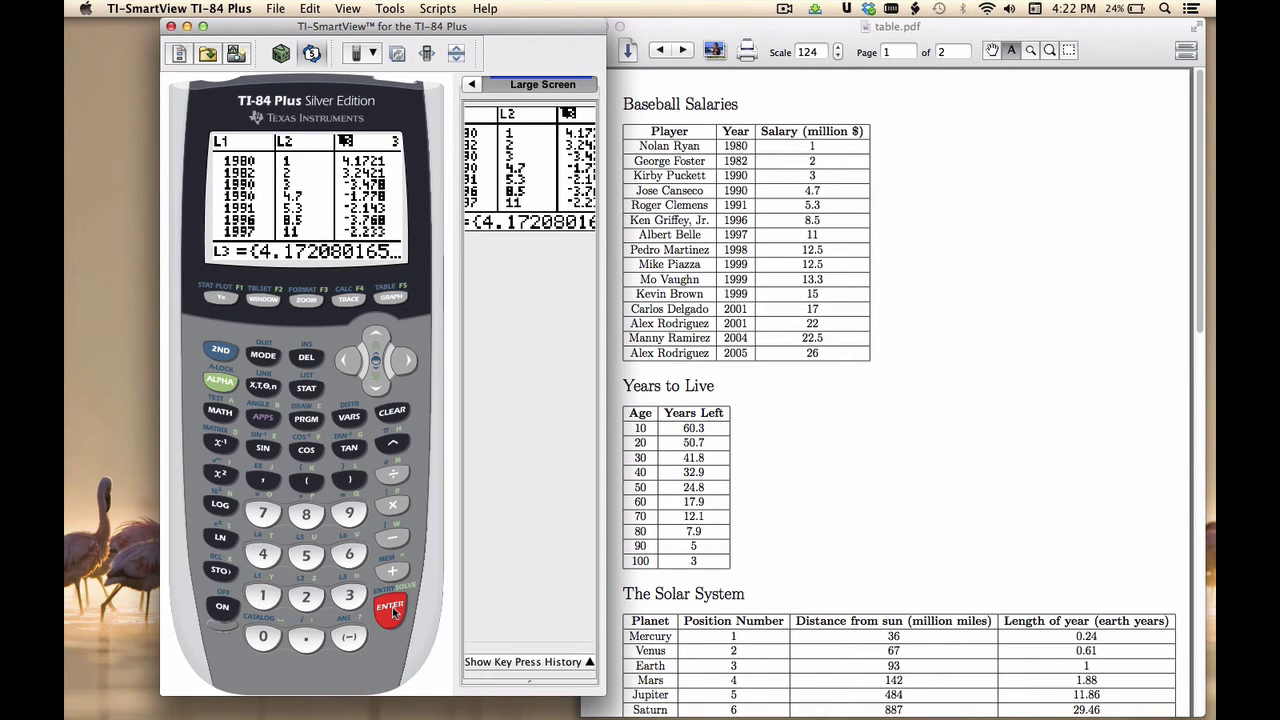
{"action": "left_click", "coordinate": [392, 411]}
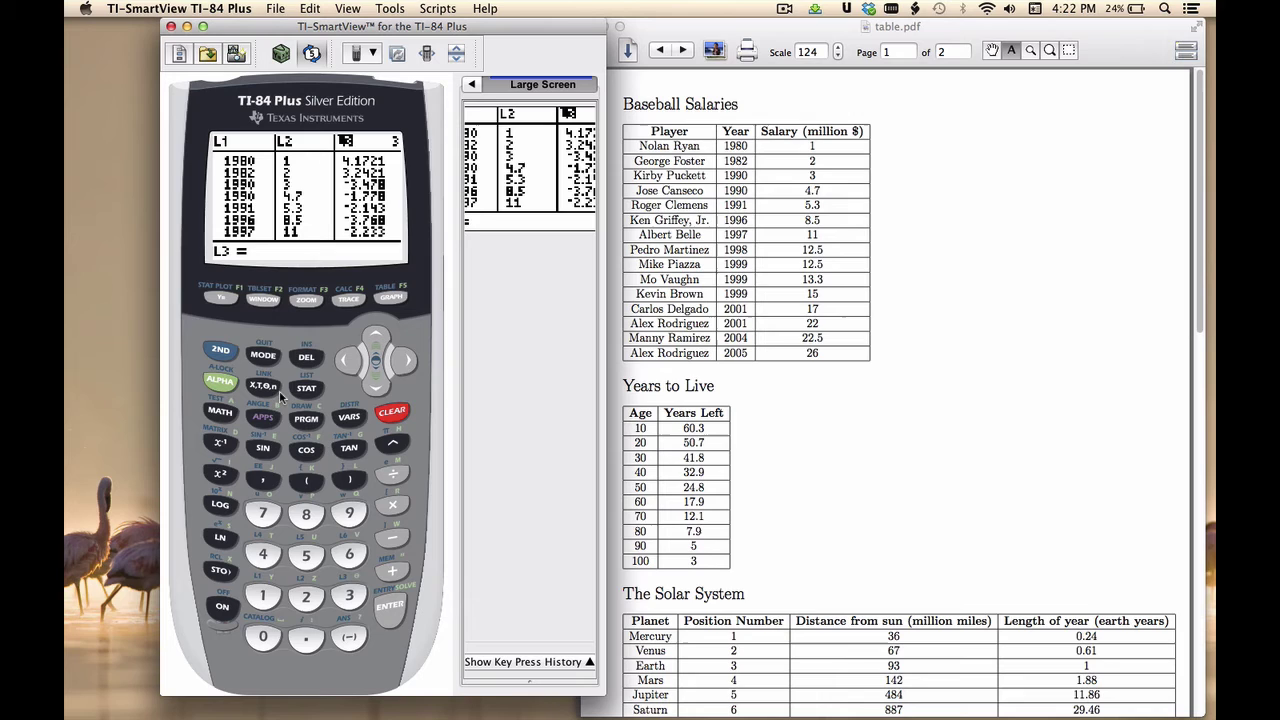
{"action": "left_click", "coordinate": [222, 350]}
{"action": "left_click", "coordinate": [306, 597]}
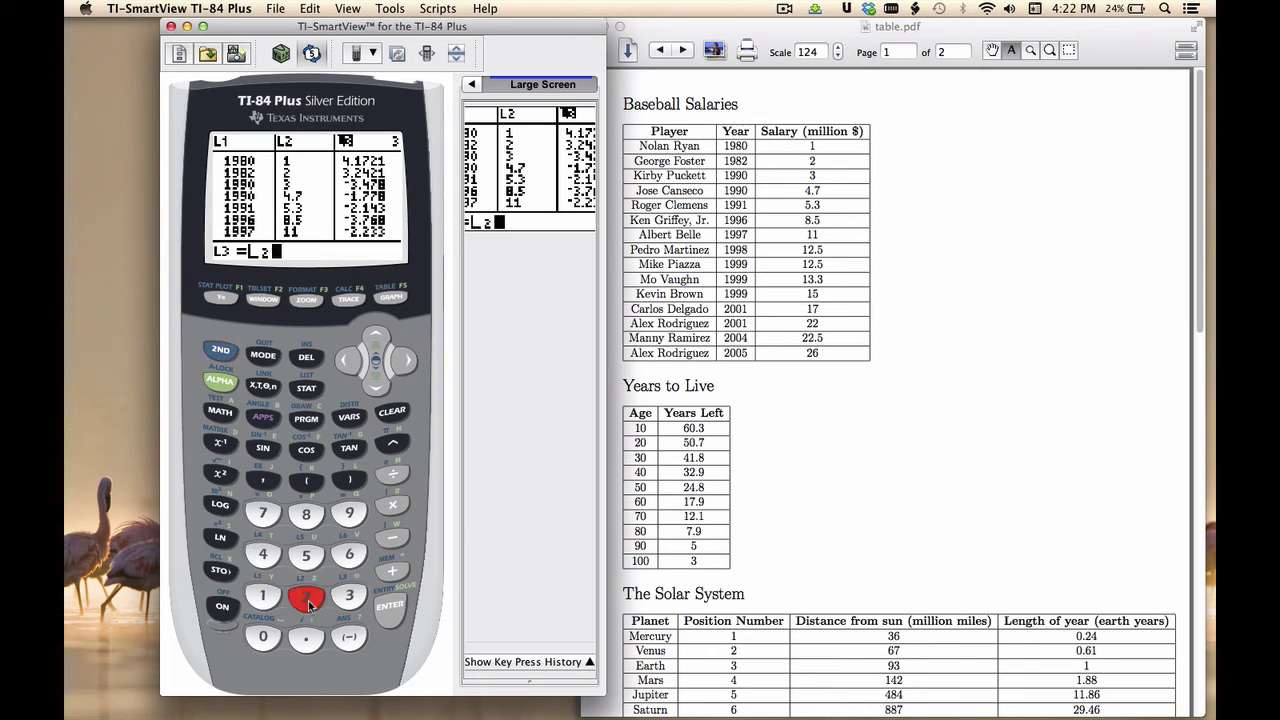
{"action": "left_click", "coordinate": [394, 446]}
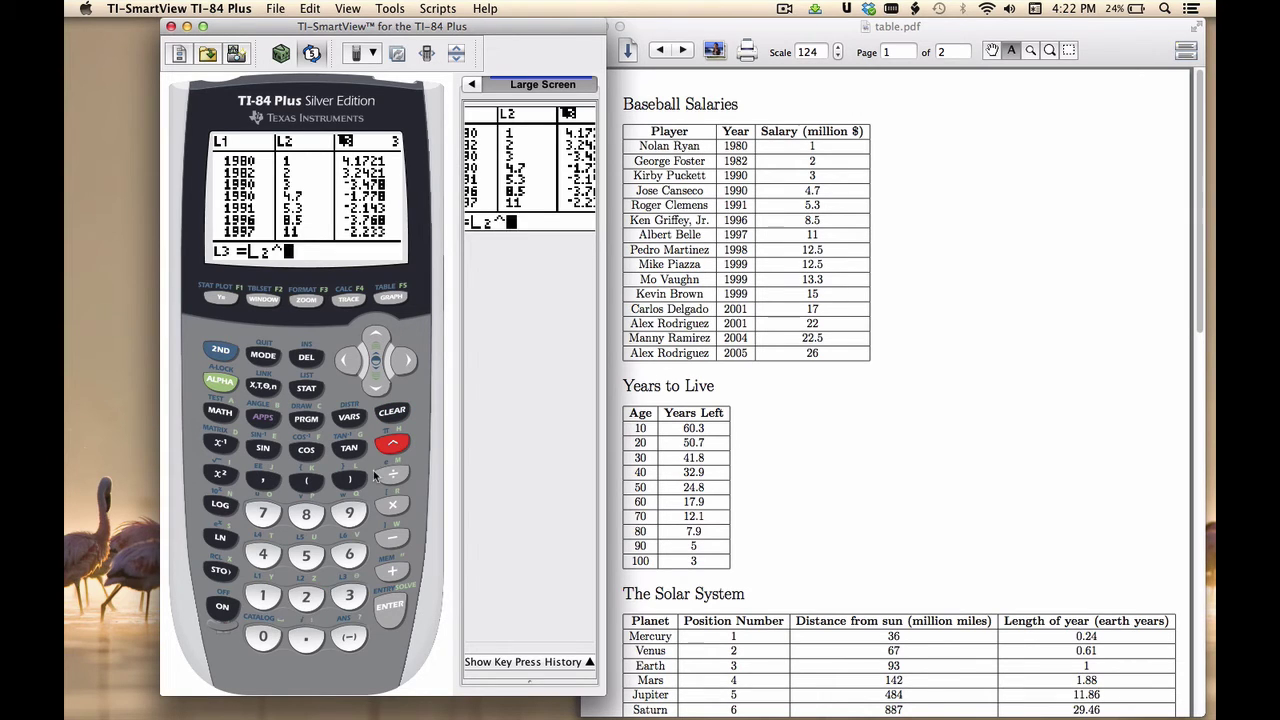
{"action": "left_click", "coordinate": [308, 597]}
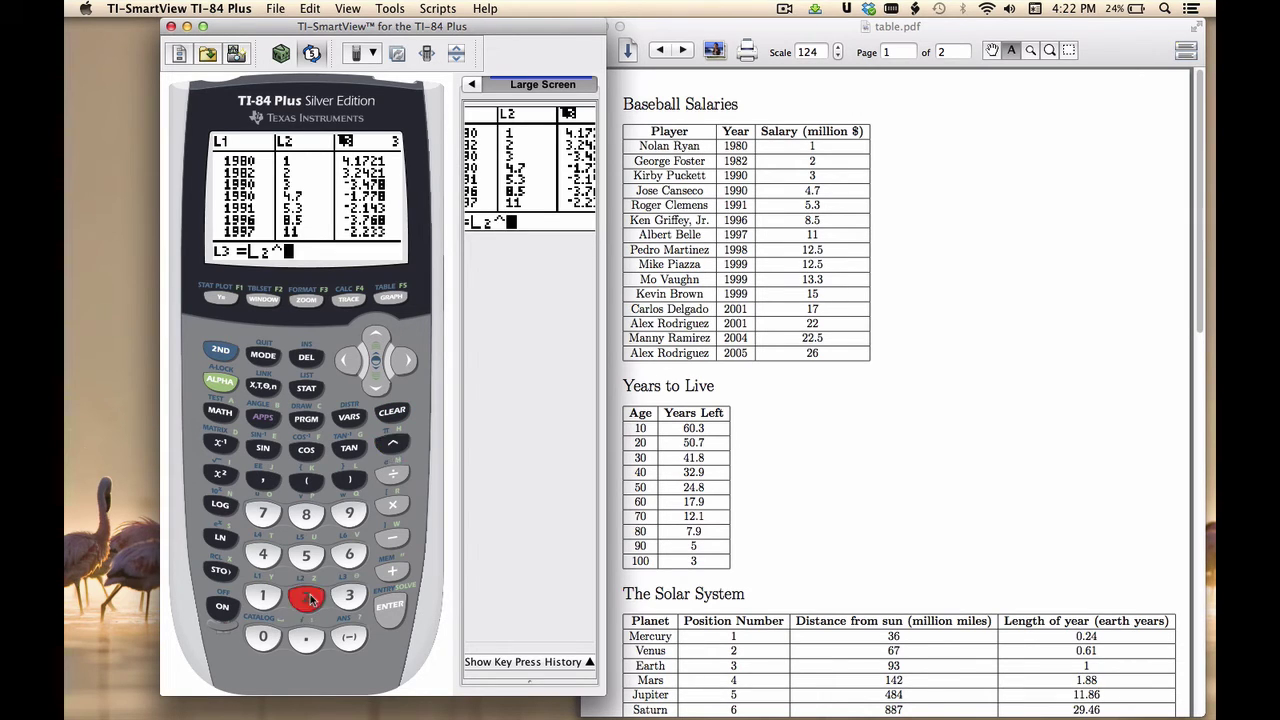
{"action": "left_click", "coordinate": [390, 610]}
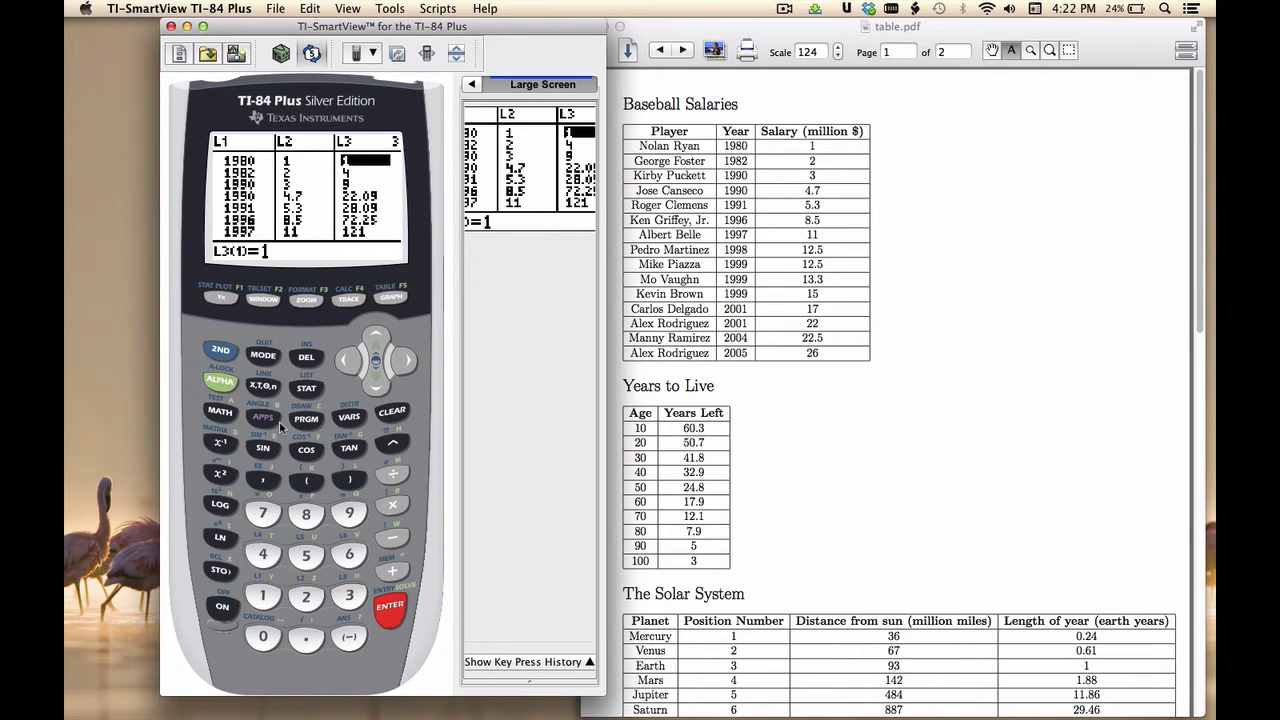
Step: Check Plot2 uses L1 and L3, then ZoomStat to graph years against squared salaries
{"action": "left_click", "coordinate": [221, 349]}
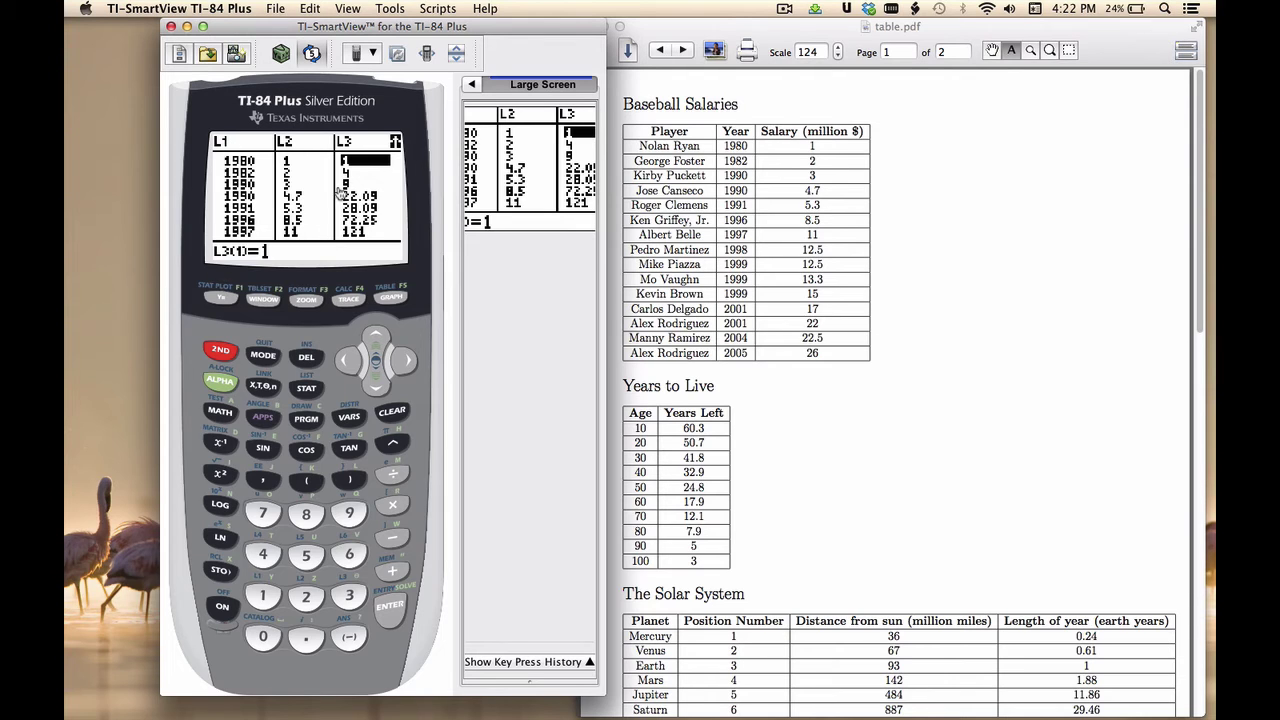
{"action": "left_click", "coordinate": [221, 299]}
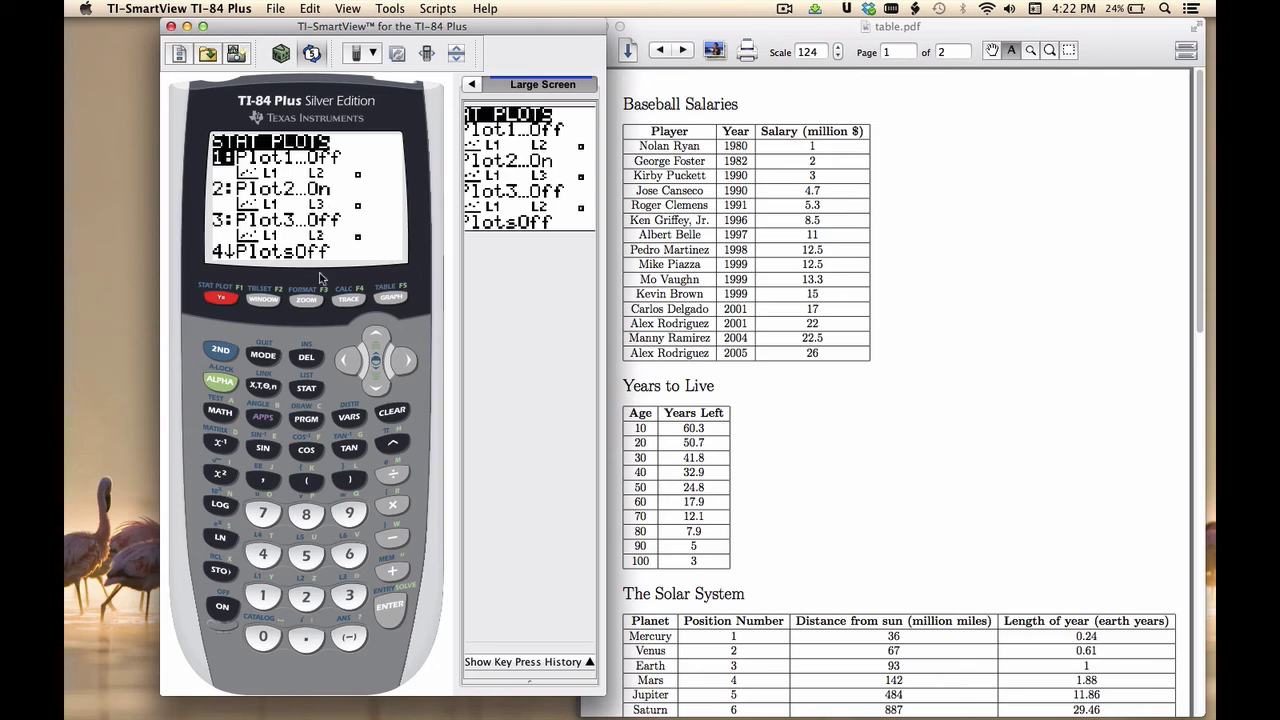
{"action": "left_click", "coordinate": [306, 300]}
{"action": "key", "text": "9"}
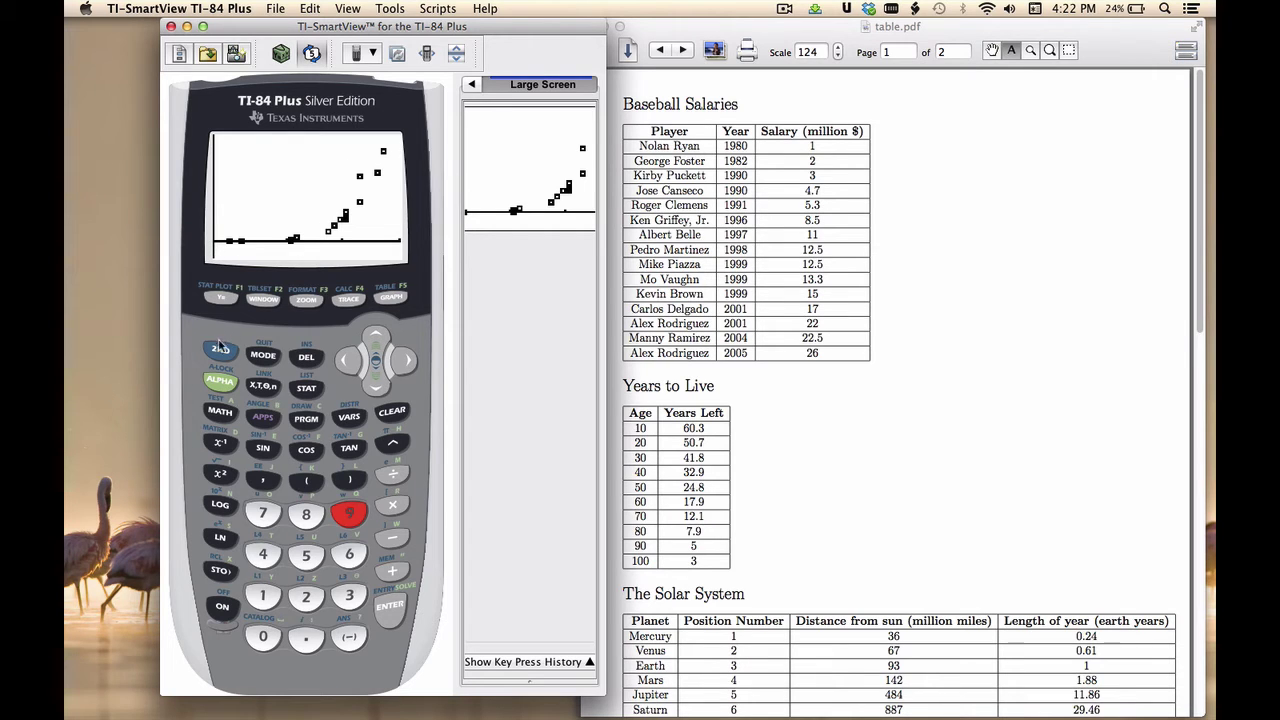
Step: Clear the L3 header and redefine L3 as L2^.5, the square roots of salaries
{"action": "left_click", "coordinate": [307, 388]}
{"action": "key", "text": "Return"}
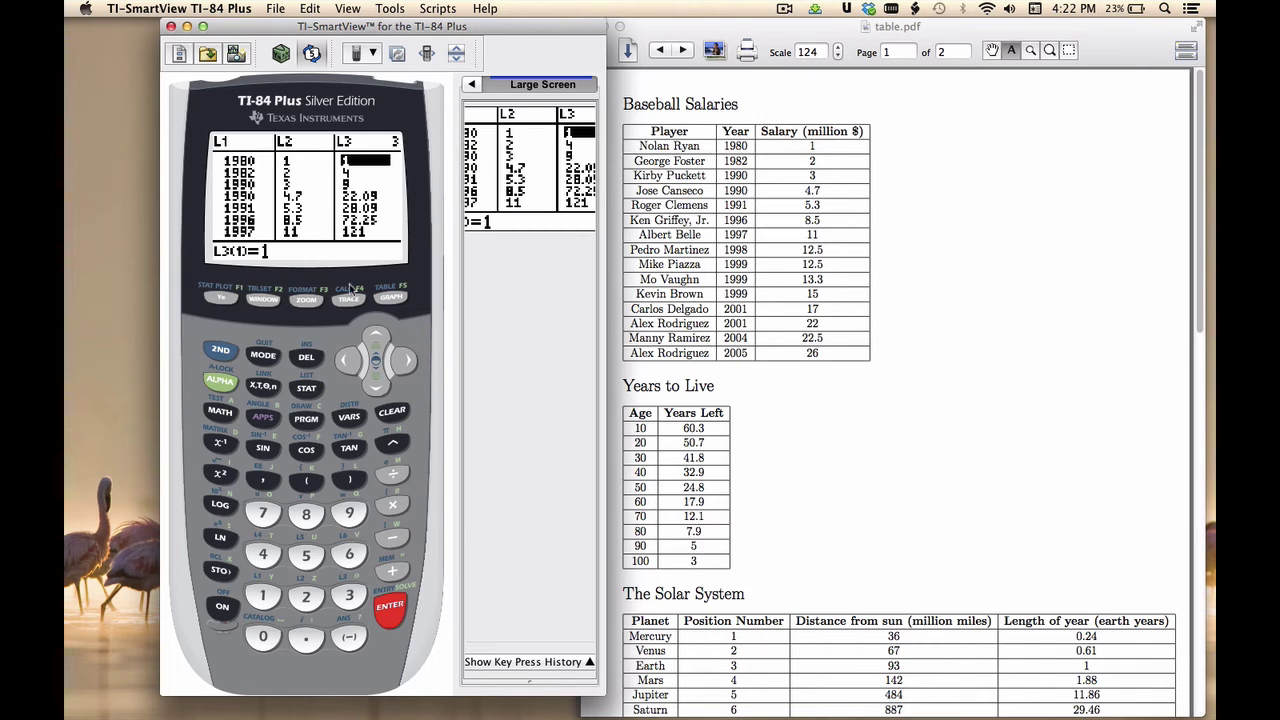
{"action": "left_click", "coordinate": [375, 340]}
{"action": "left_click", "coordinate": [396, 418]}
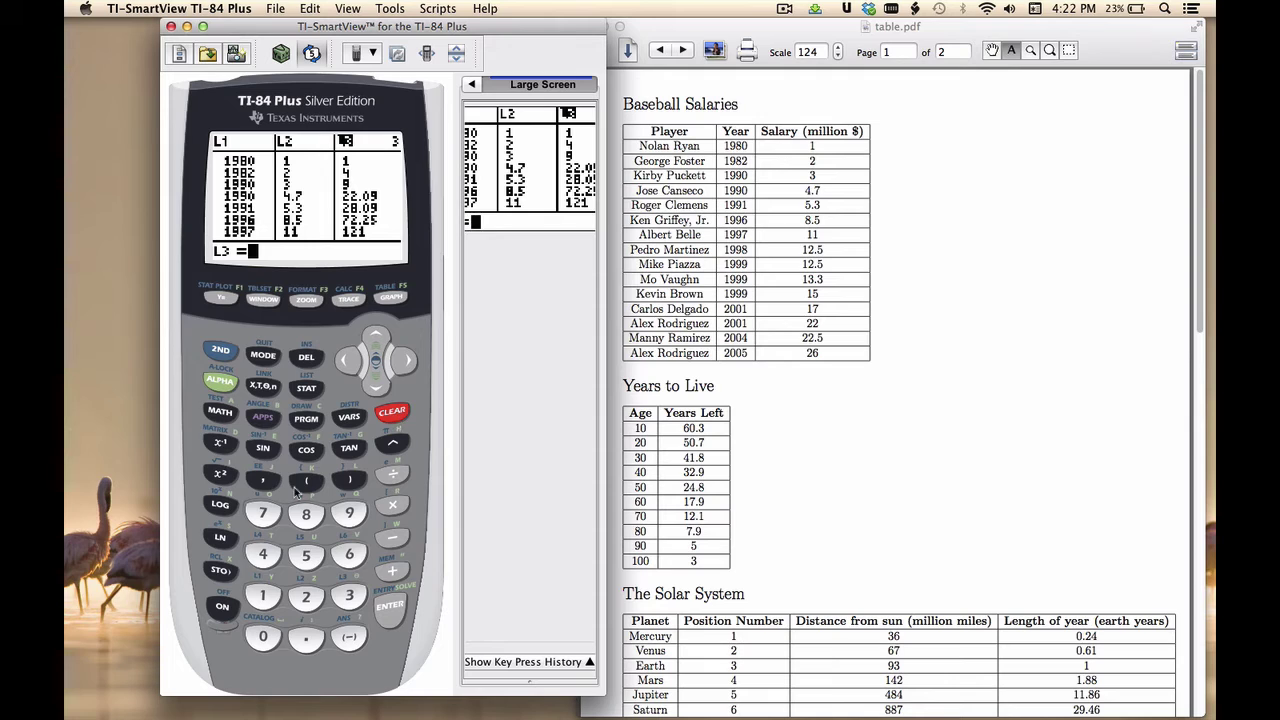
{"action": "left_click", "coordinate": [224, 352]}
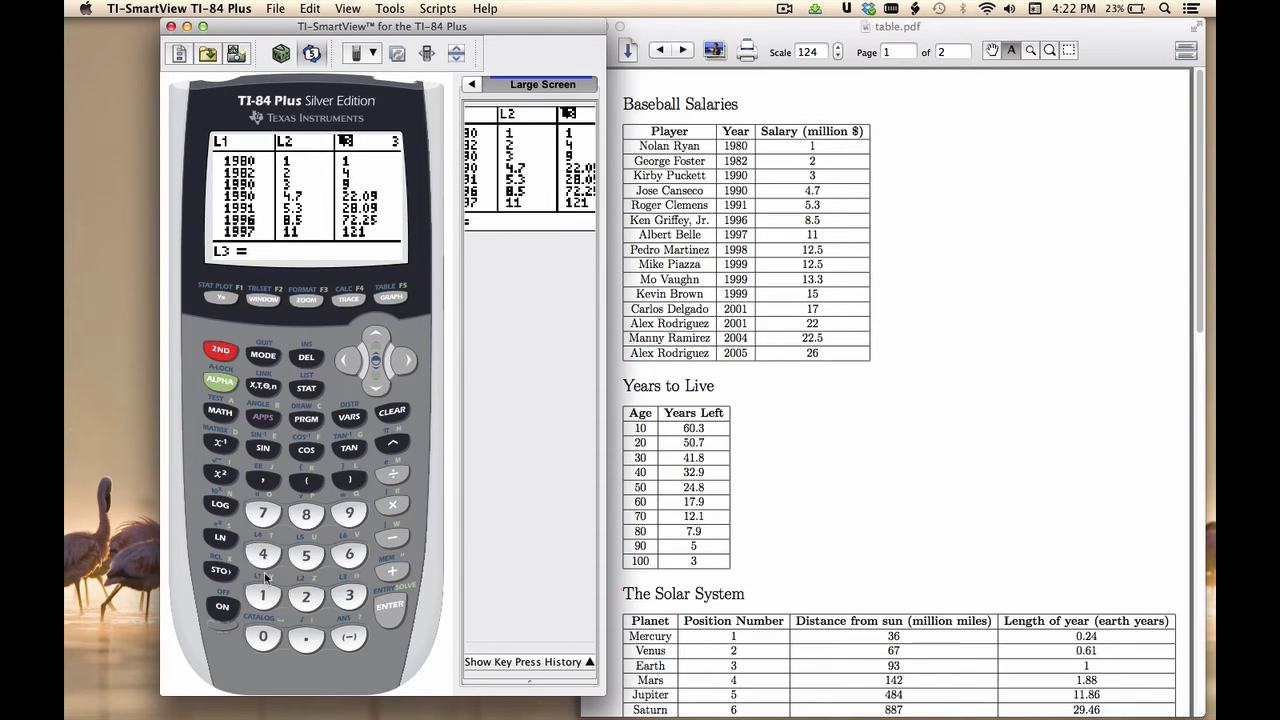
{"action": "left_click", "coordinate": [306, 597]}
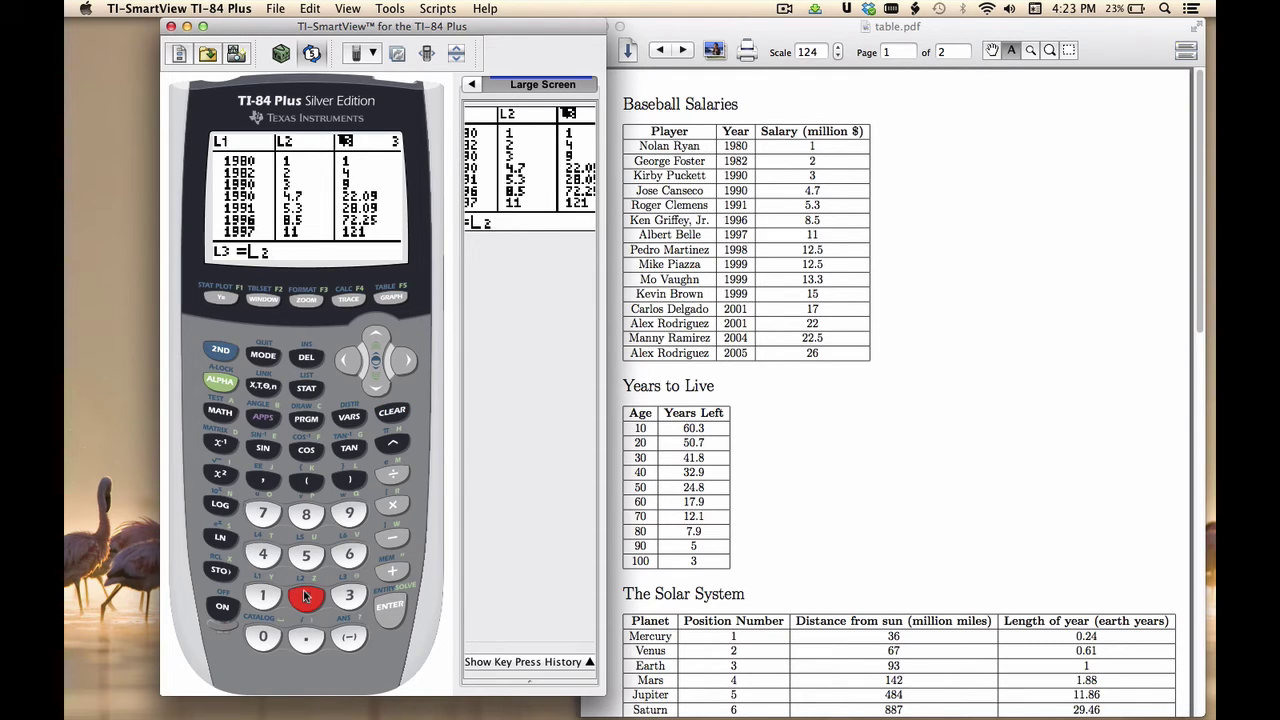
{"action": "type", "text": "^"}
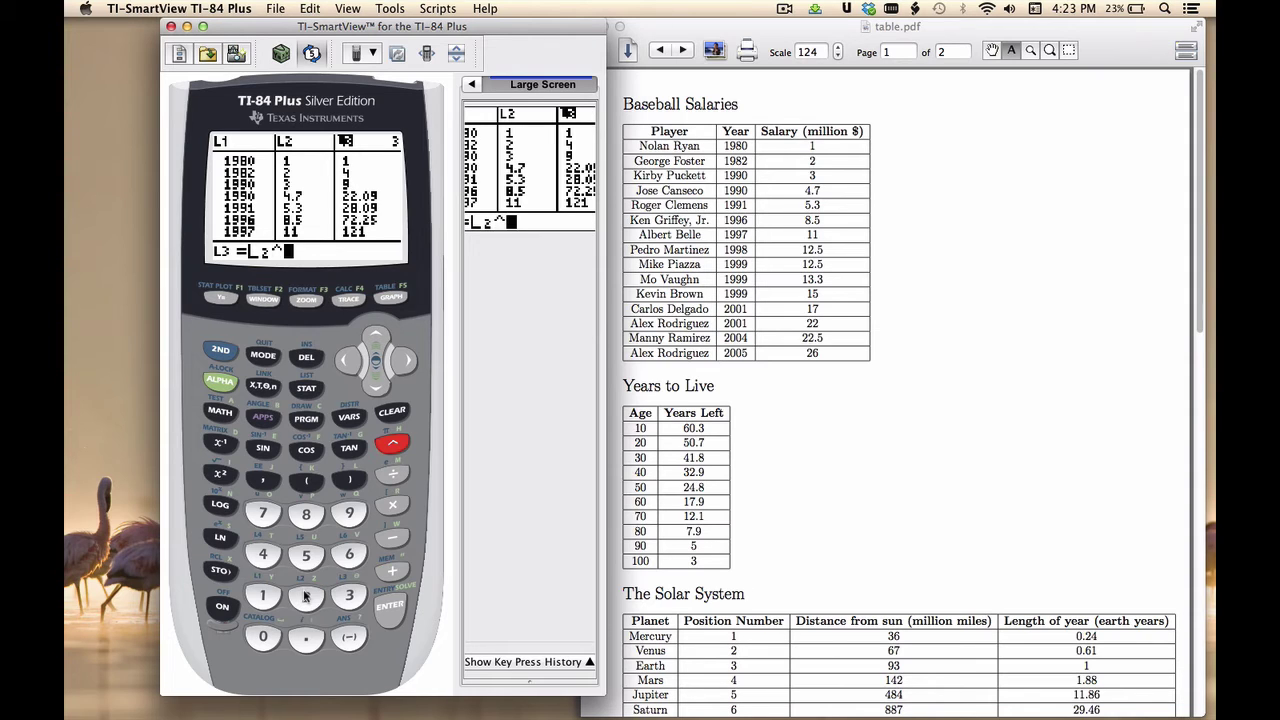
{"action": "left_click", "coordinate": [306, 637]}
{"action": "left_click", "coordinate": [306, 555]}
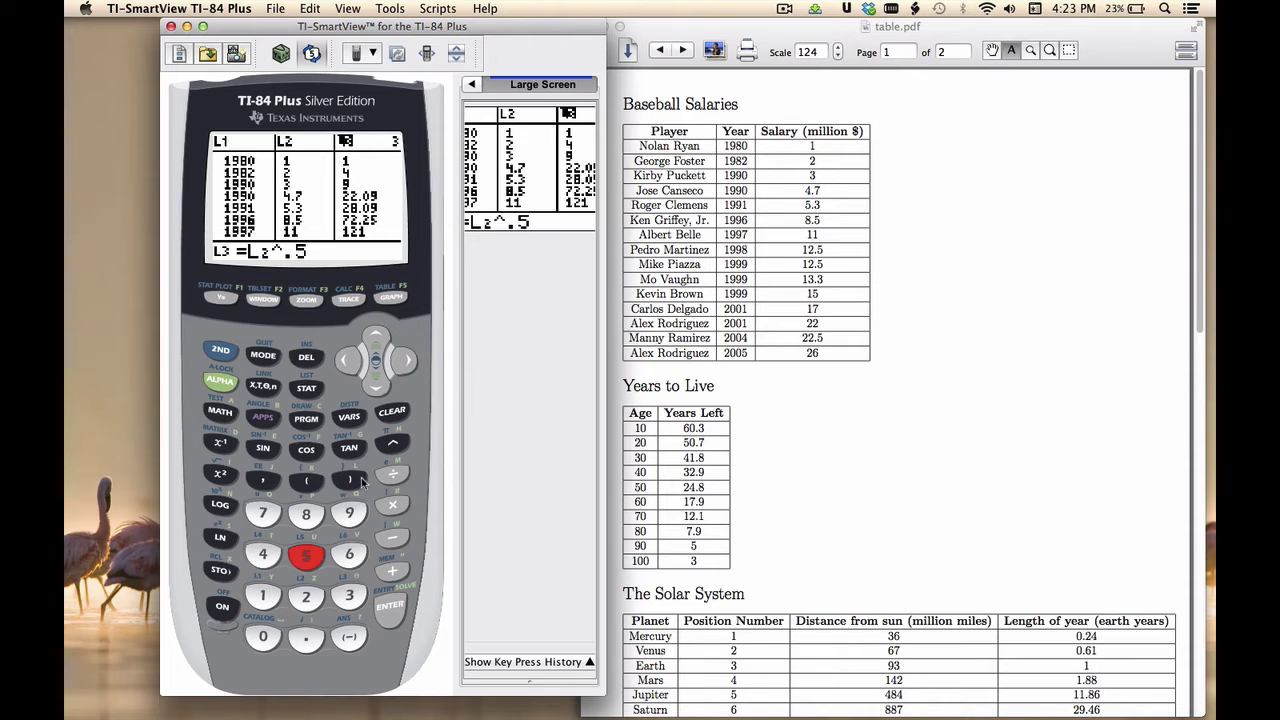
{"action": "left_click", "coordinate": [390, 607]}
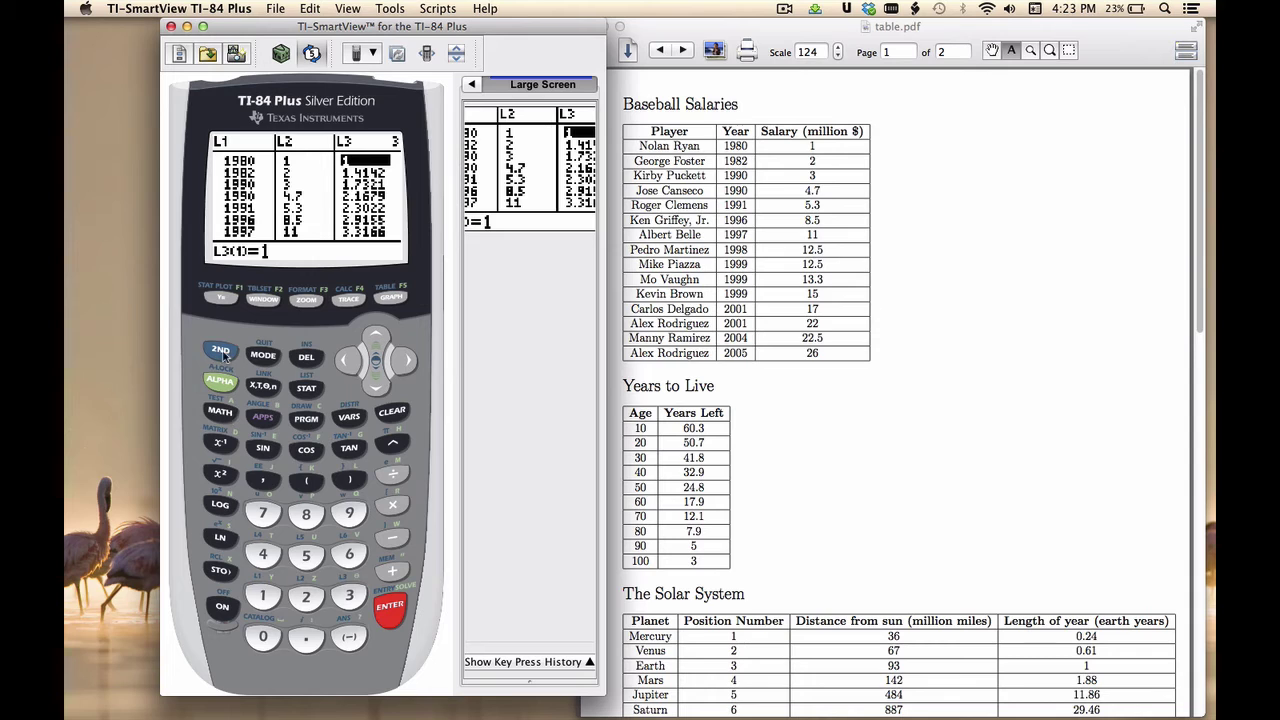
Step: Graph years against the square roots with ZoomStat, then return to the STAT menu
{"action": "left_click", "coordinate": [307, 304]}
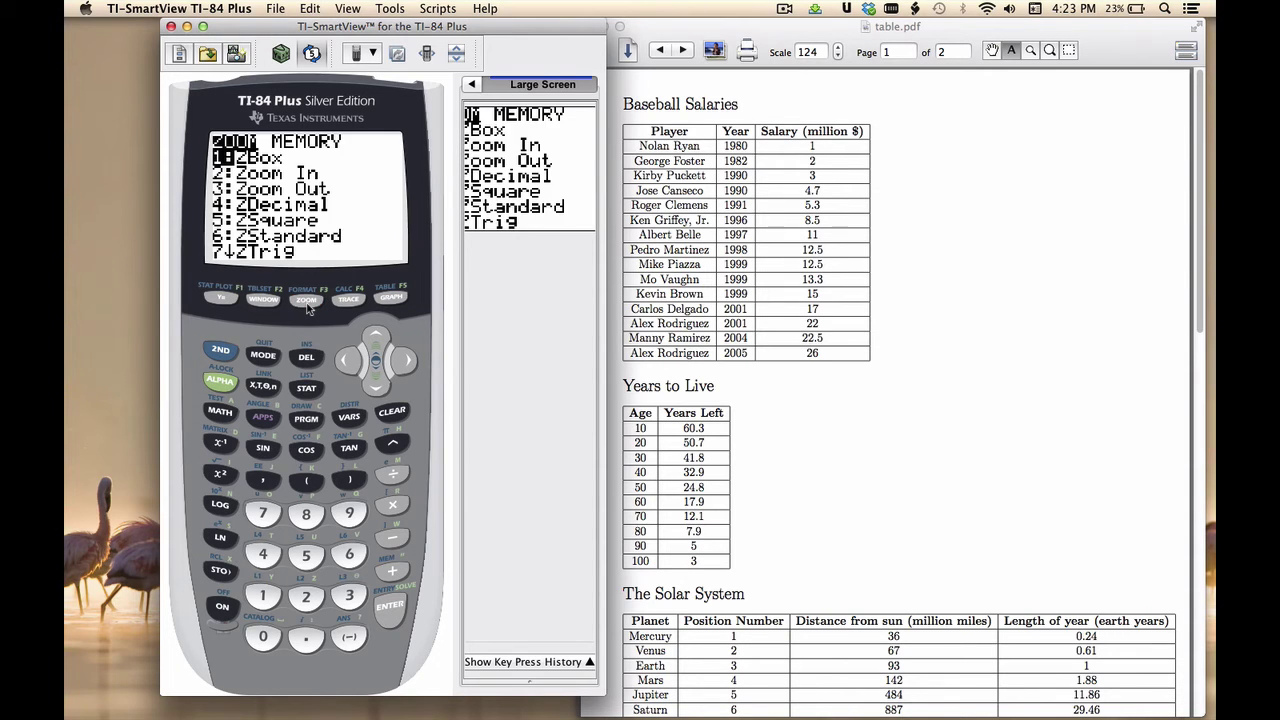
{"action": "key", "text": "9"}
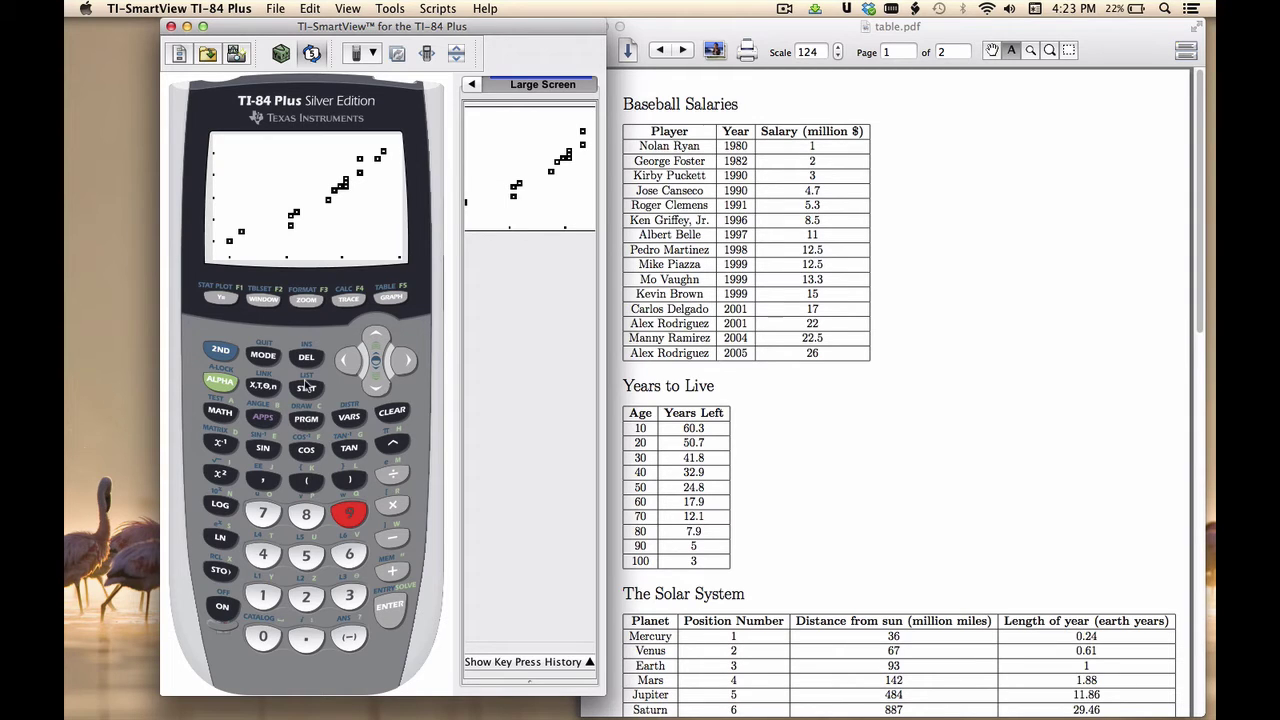
{"action": "left_click", "coordinate": [306, 389]}
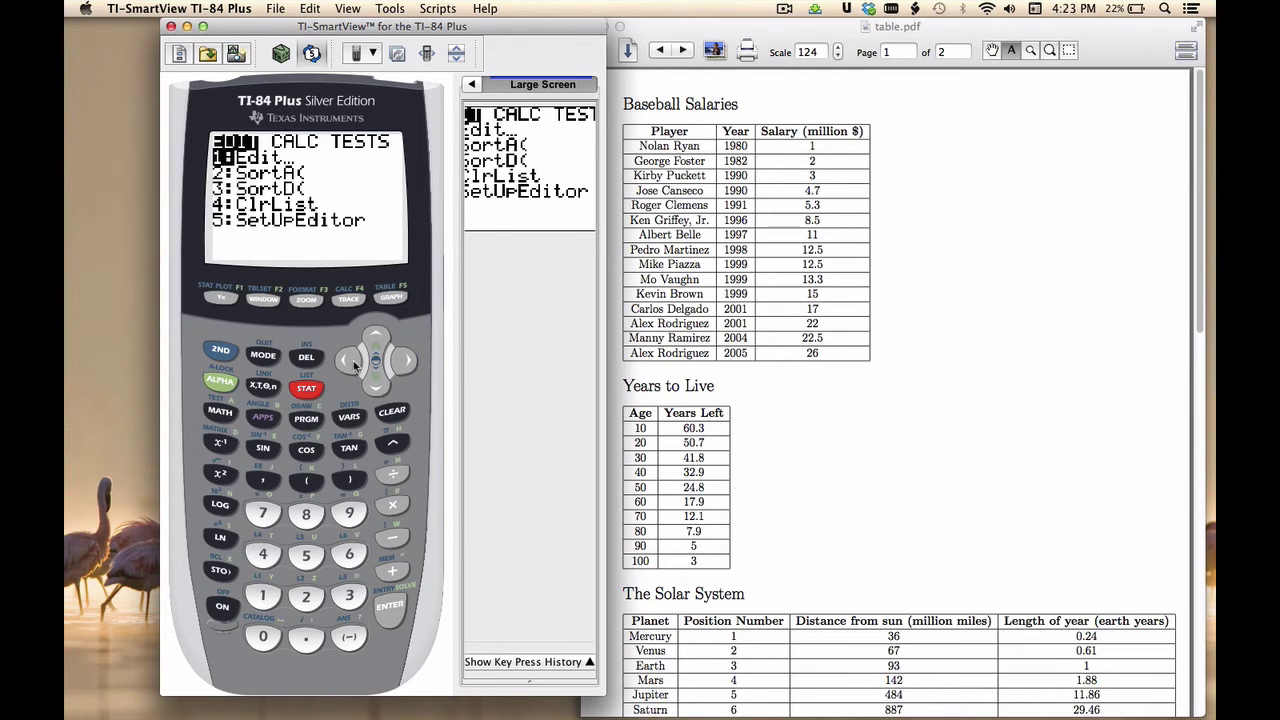
Step: Run LinReg(ax+b) with Xlist L1 and Ylist L3
{"action": "key", "text": "Right"}
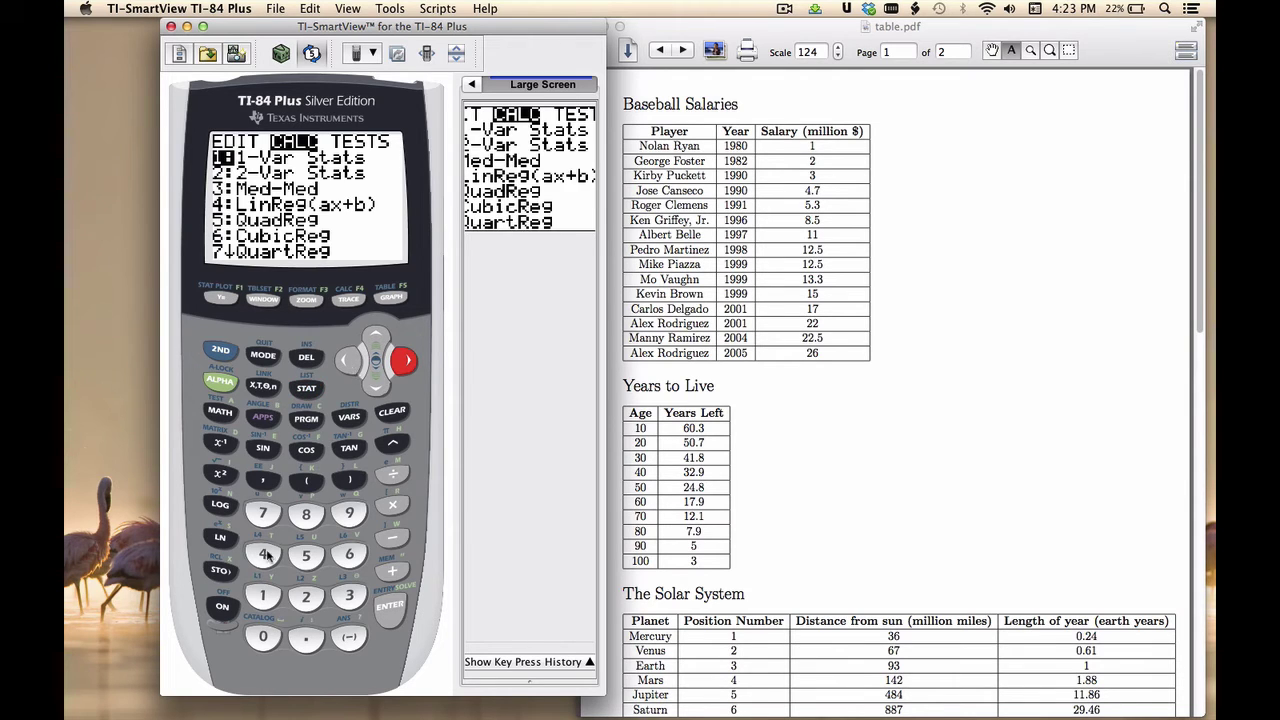
{"action": "key", "text": "4"}
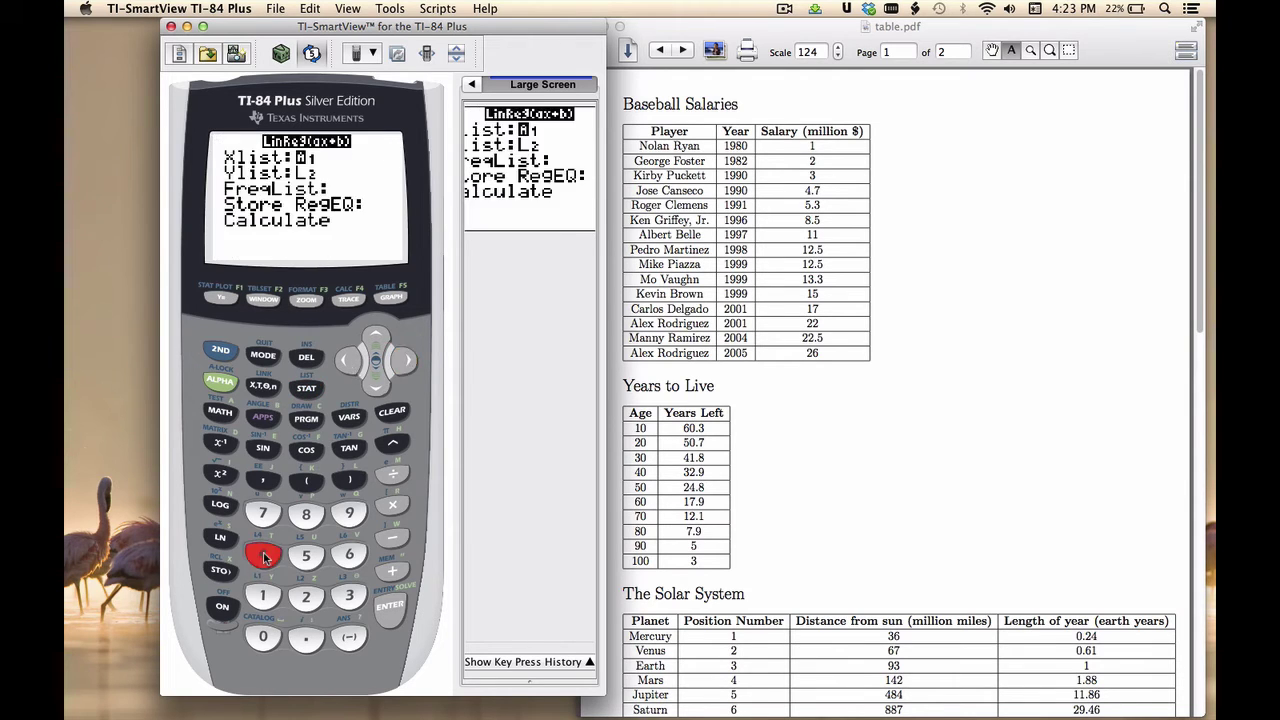
{"action": "left_click", "coordinate": [376, 386]}
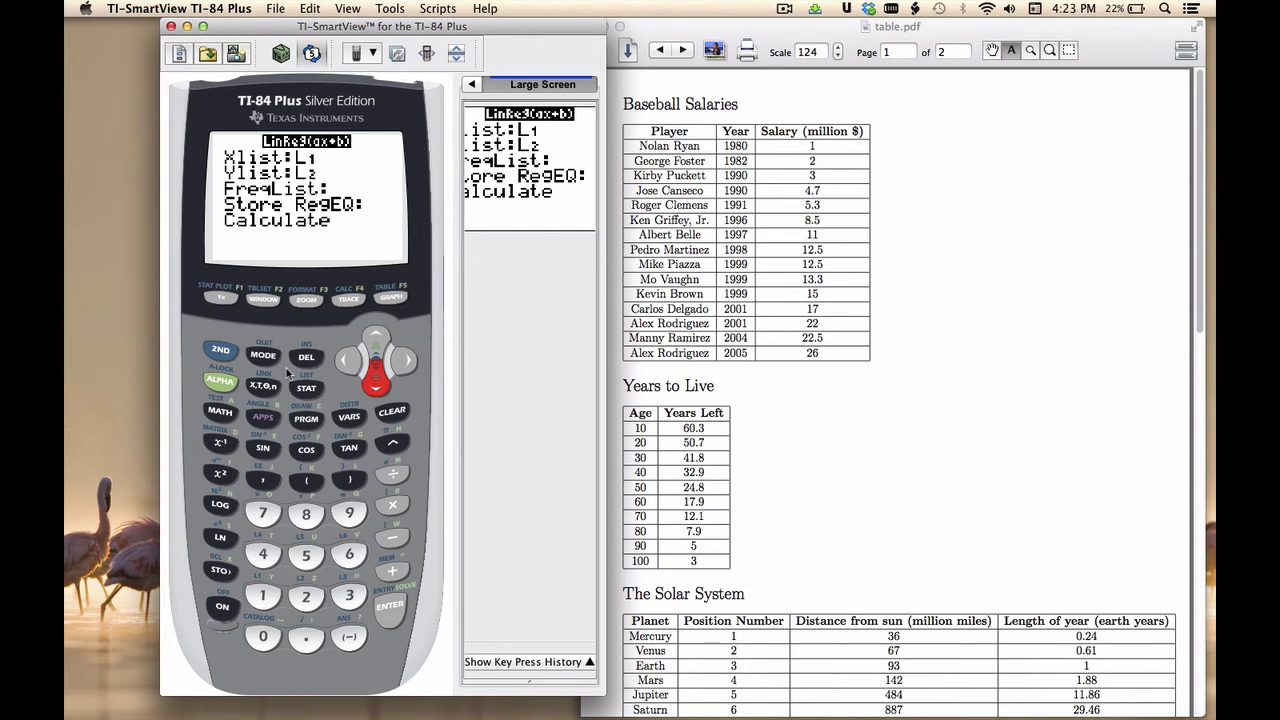
{"action": "left_click", "coordinate": [220, 349]}
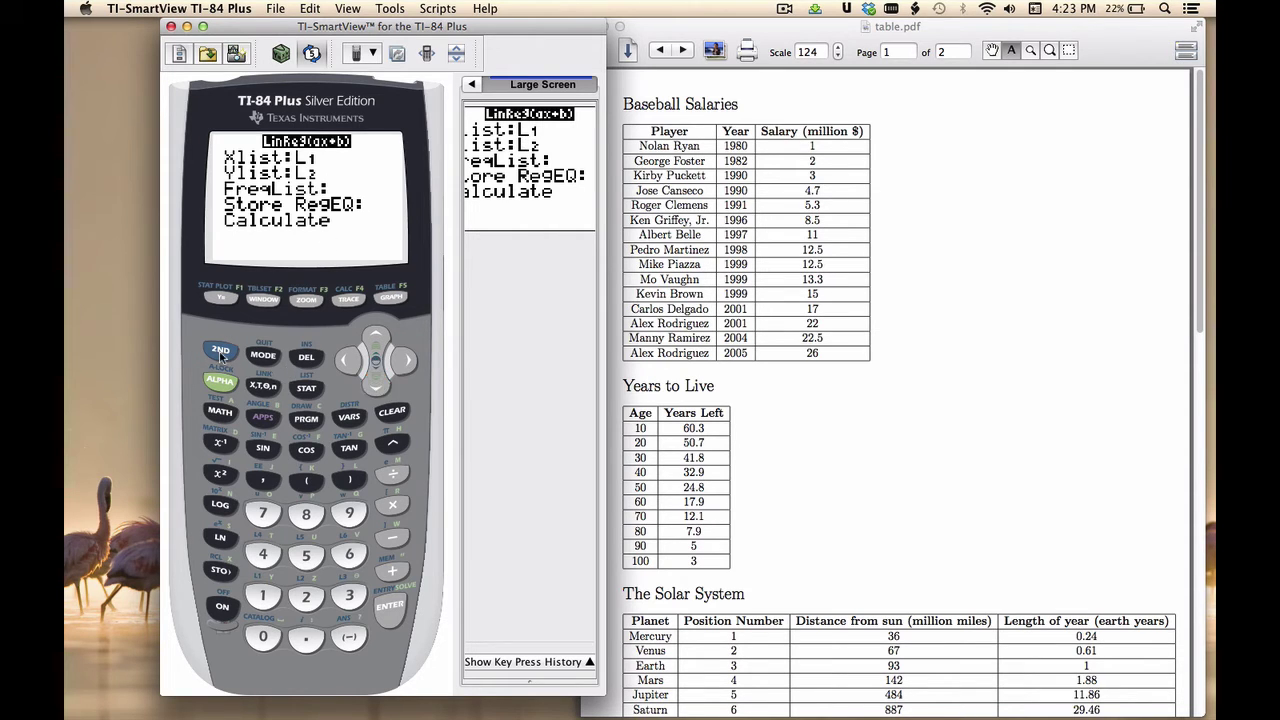
{"action": "left_click", "coordinate": [349, 597]}
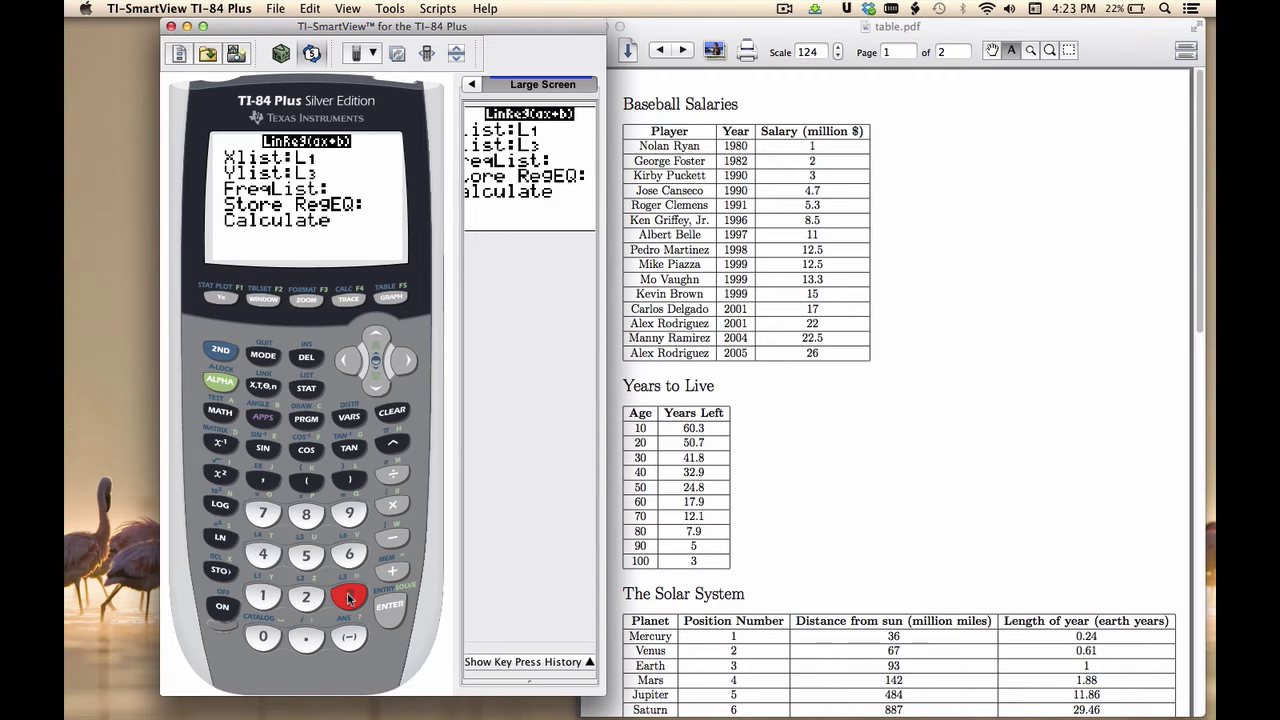
{"action": "key", "text": "Return"}
{"action": "key", "text": "Return"}
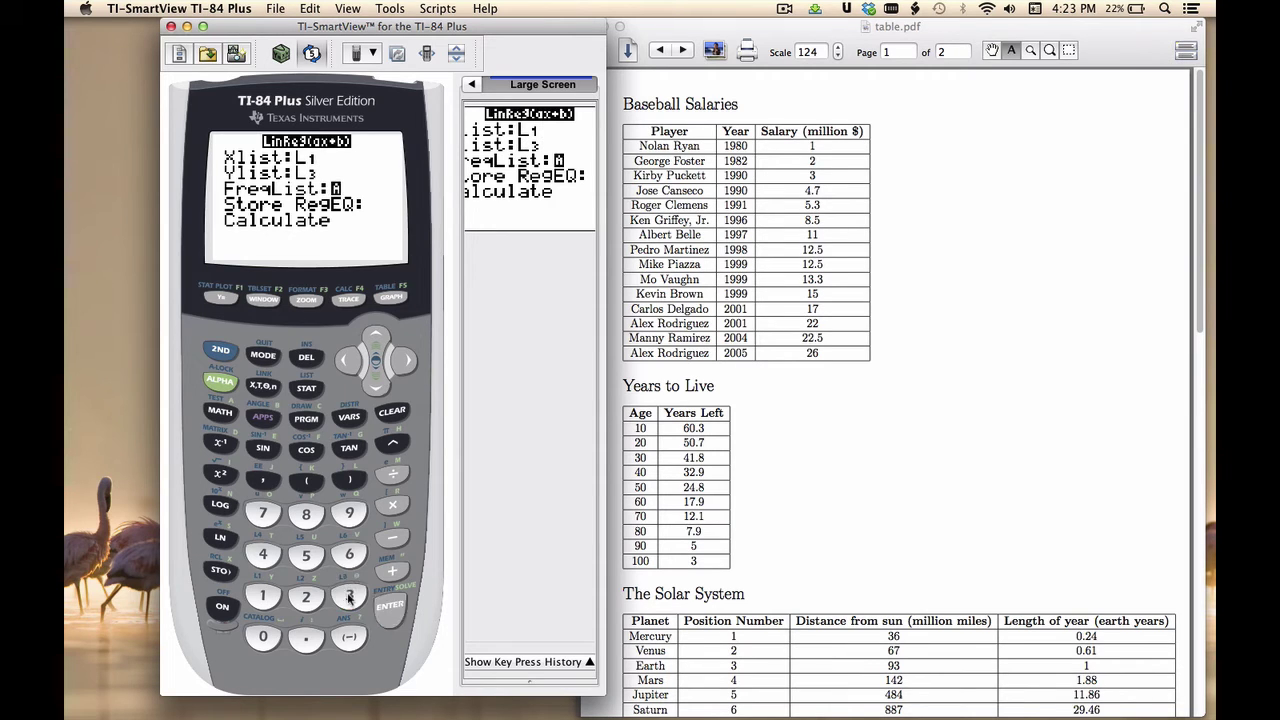
{"action": "key", "text": "Return"}
{"action": "key", "text": "Return"}
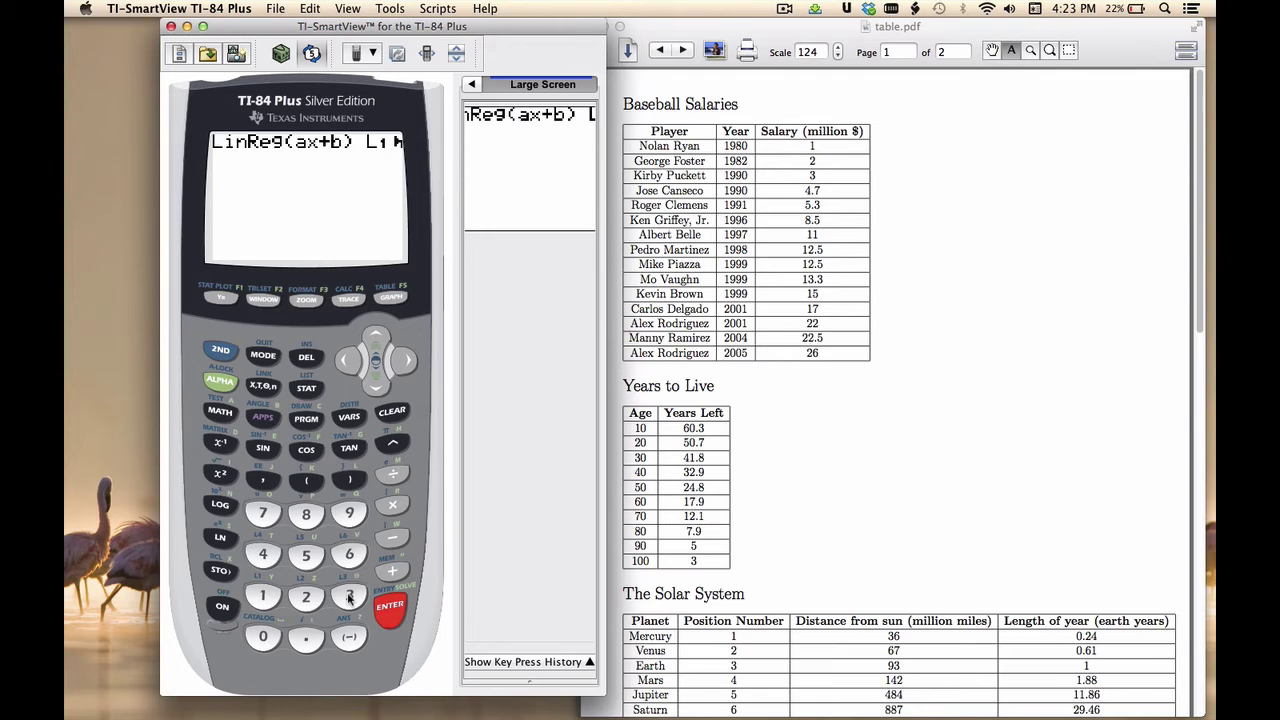
Step: Rerun the L1, L3 regression to show a≈.1638, b≈-323.628, r²≈.9373
{"action": "key", "text": "shift"}
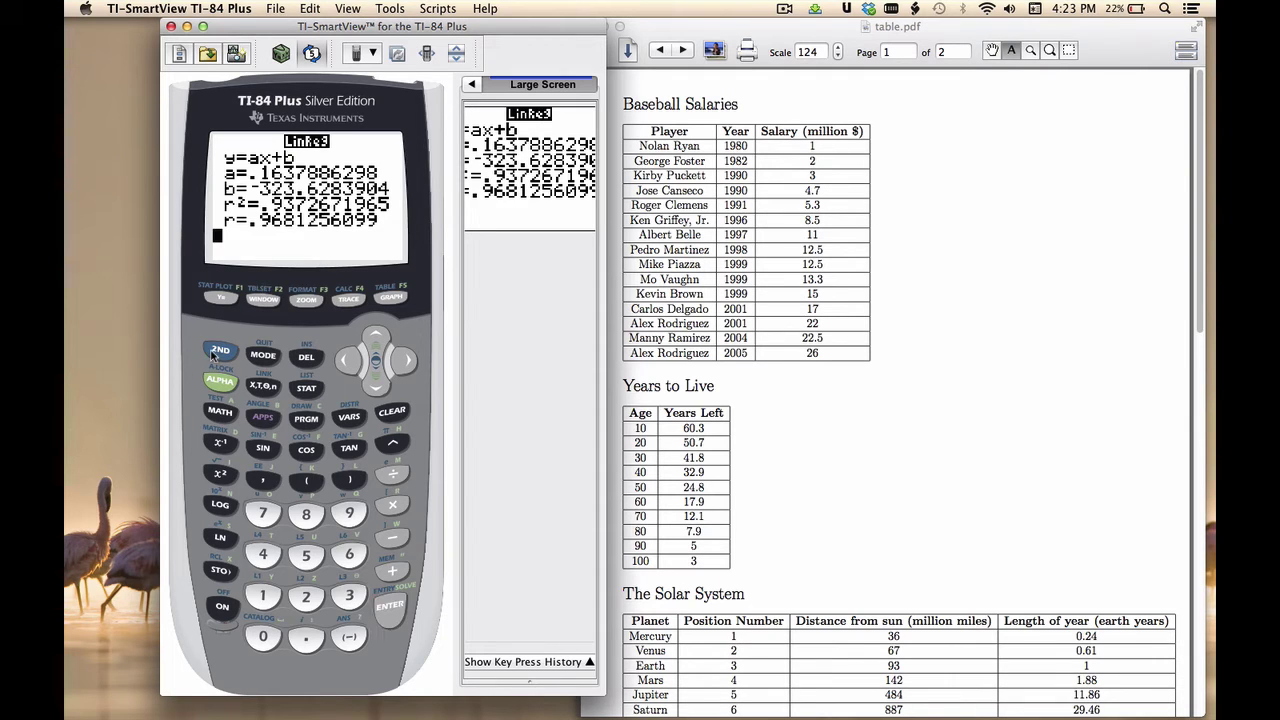
{"action": "left_click", "coordinate": [396, 612]}
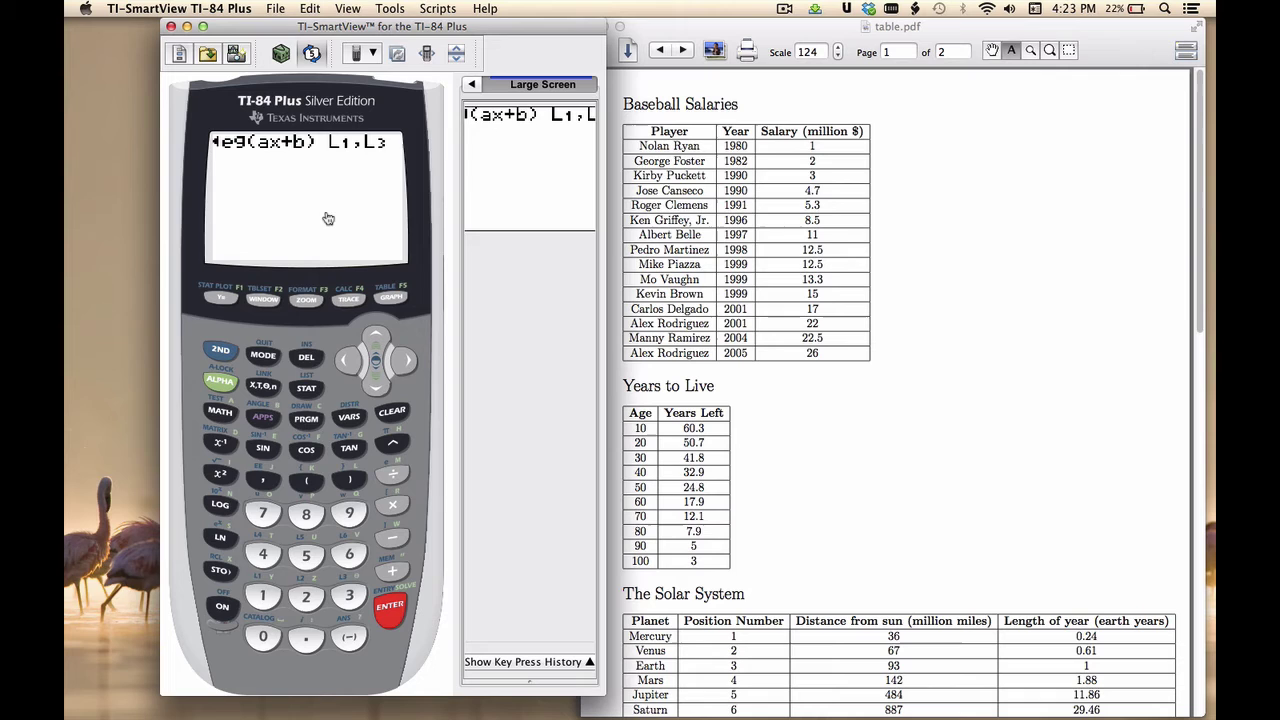
{"action": "key", "text": "Escape"}
{"action": "left_click", "coordinate": [393, 603]}
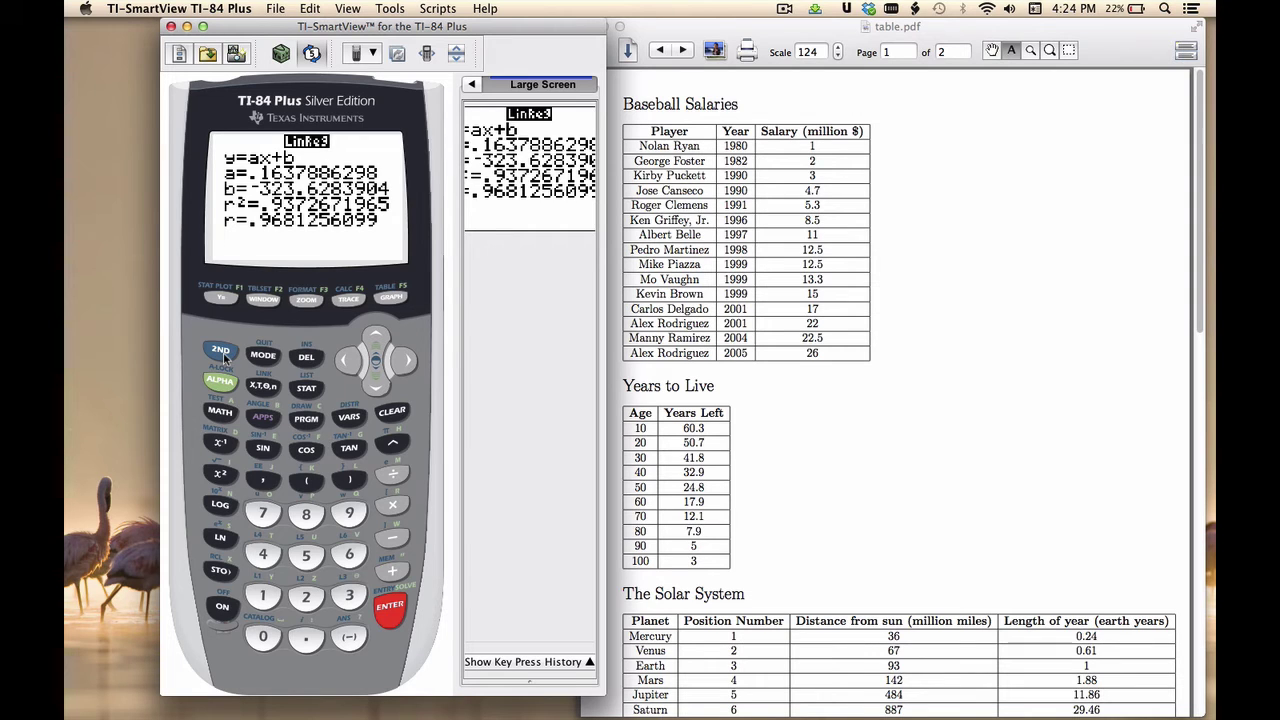
Step: Switch Plot2 off in the stat plot settings
{"action": "left_click", "coordinate": [222, 354]}
{"action": "left_click", "coordinate": [229, 300]}
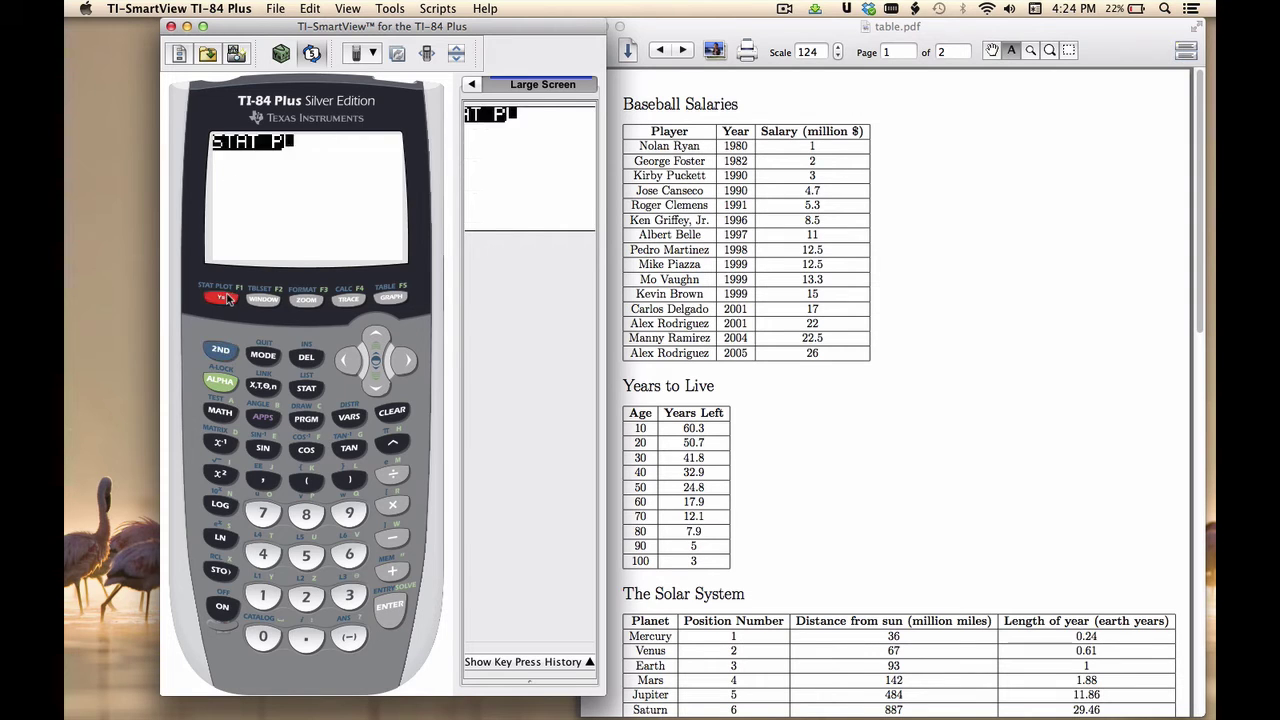
{"action": "left_click", "coordinate": [377, 386]}
{"action": "left_click", "coordinate": [407, 362]}
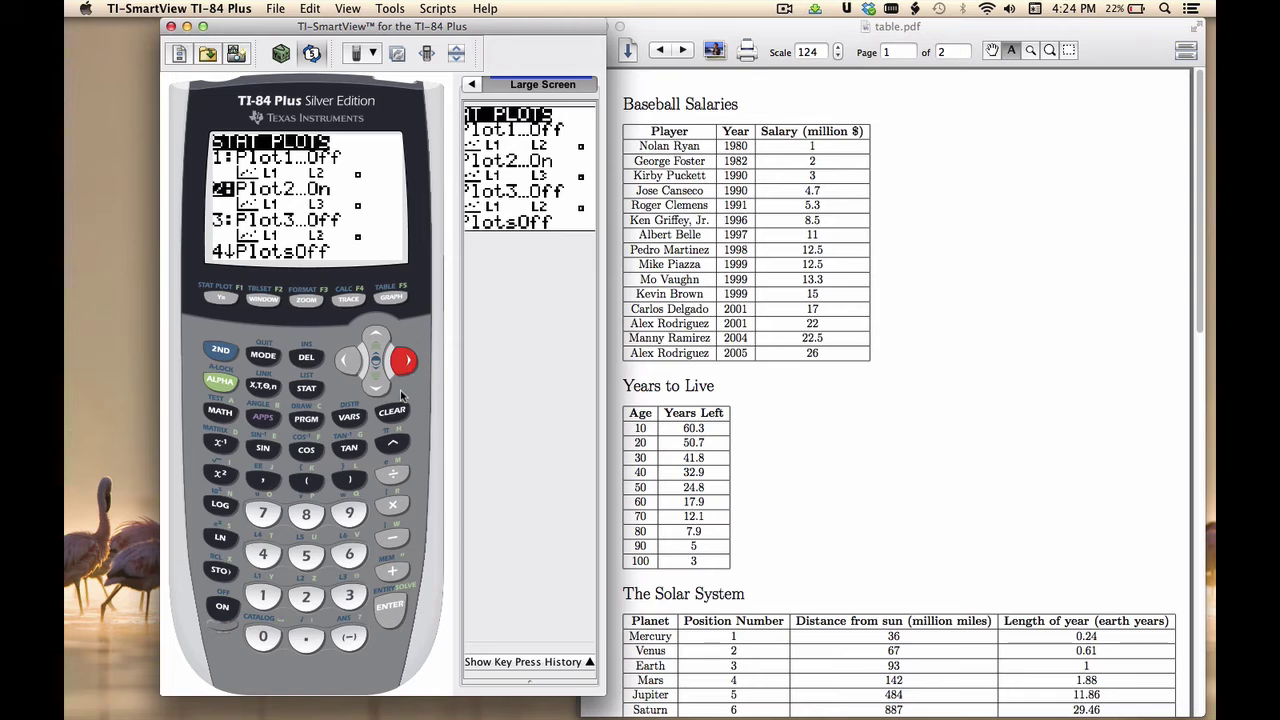
{"action": "left_click", "coordinate": [391, 605]}
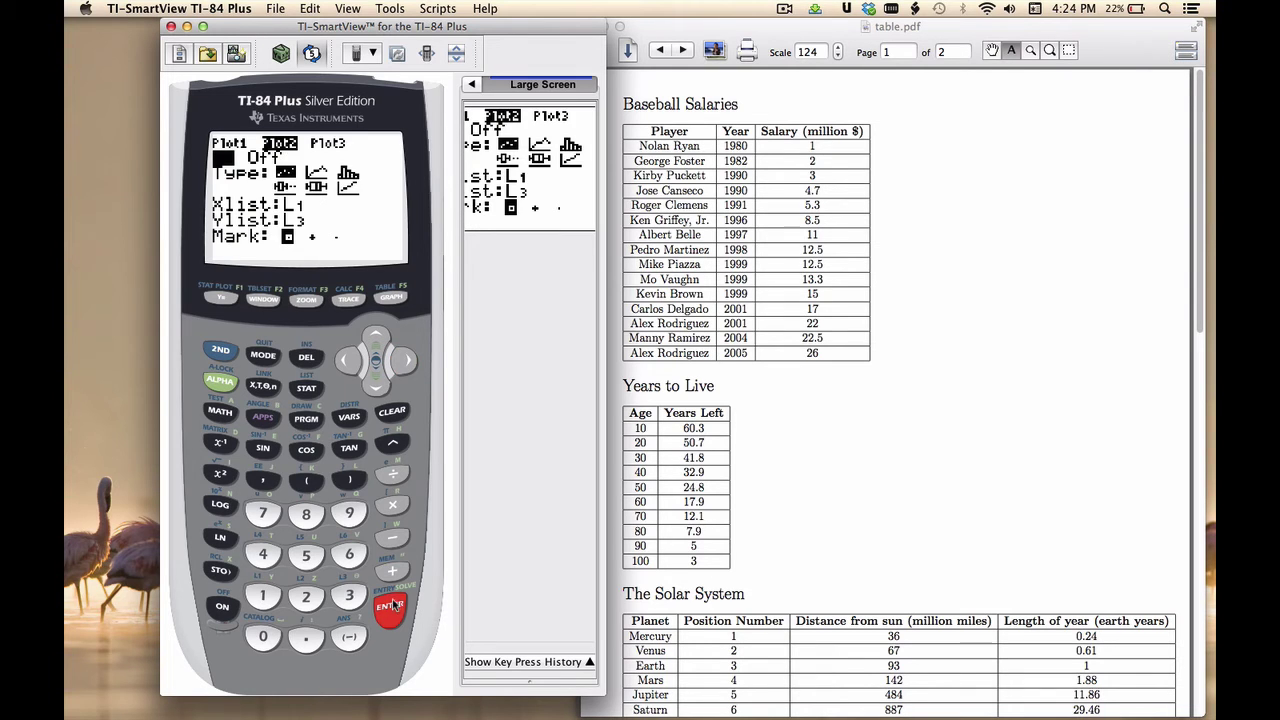
{"action": "left_click", "coordinate": [391, 605]}
Step: Set Plot3's Ylist to RESID from the list names menu
{"action": "left_click", "coordinate": [220, 350]}
{"action": "left_click", "coordinate": [220, 297]}
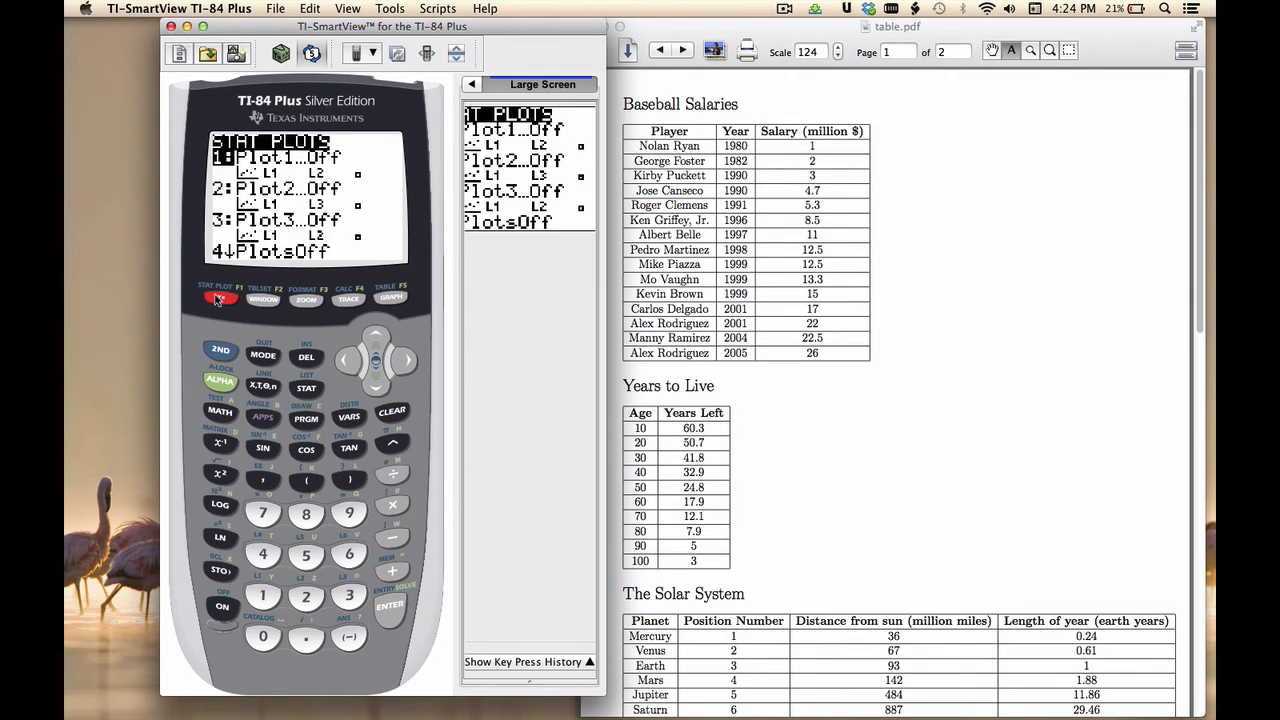
{"action": "left_click", "coordinate": [379, 390]}
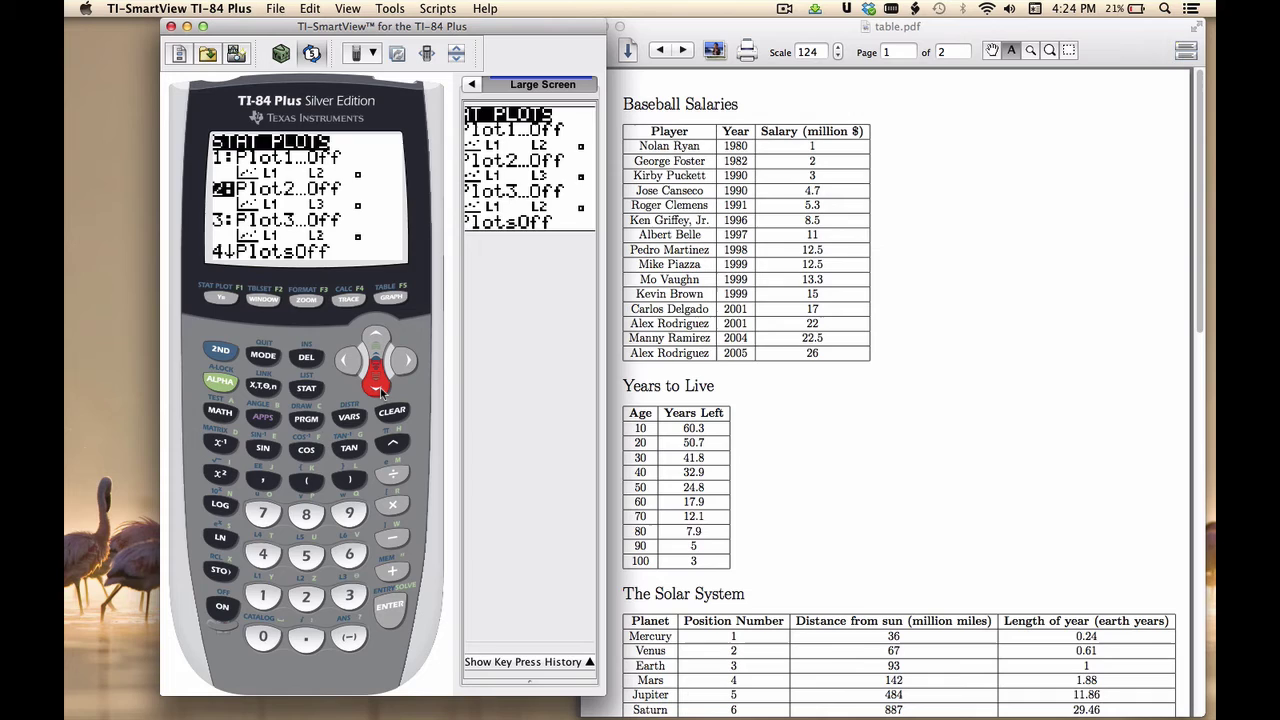
{"action": "left_click", "coordinate": [379, 390]}
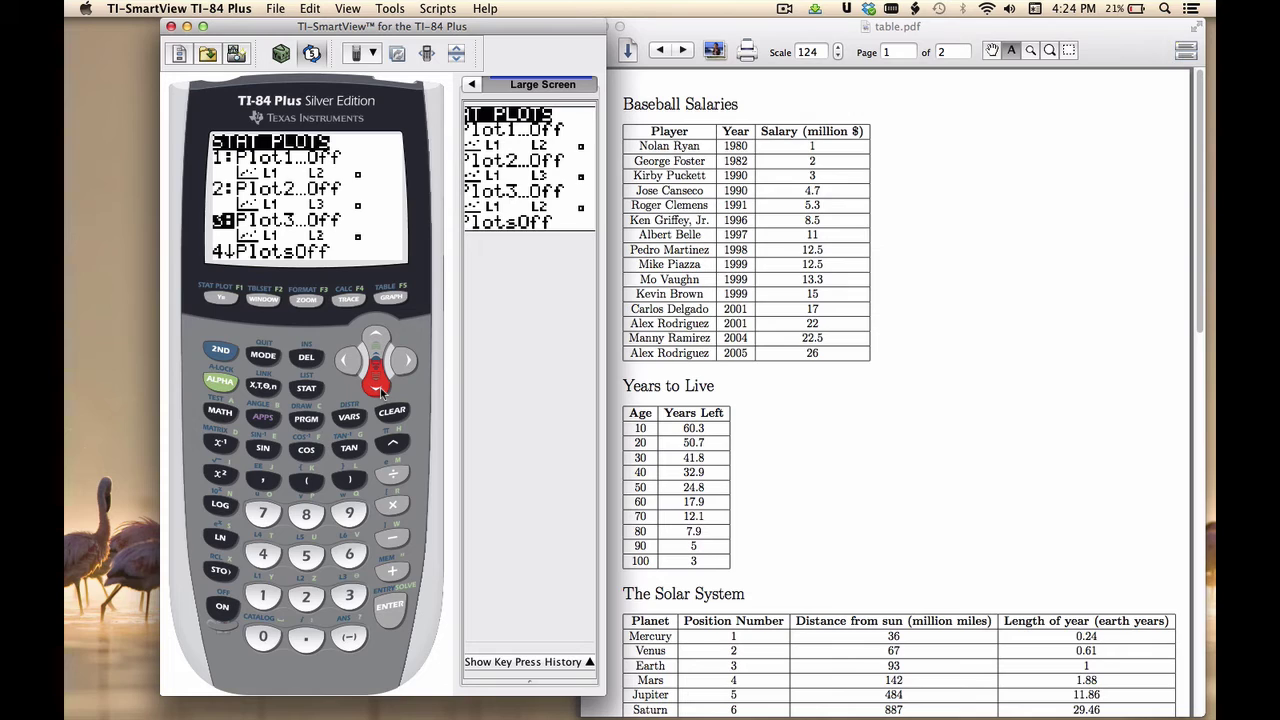
{"action": "left_click", "coordinate": [391, 600]}
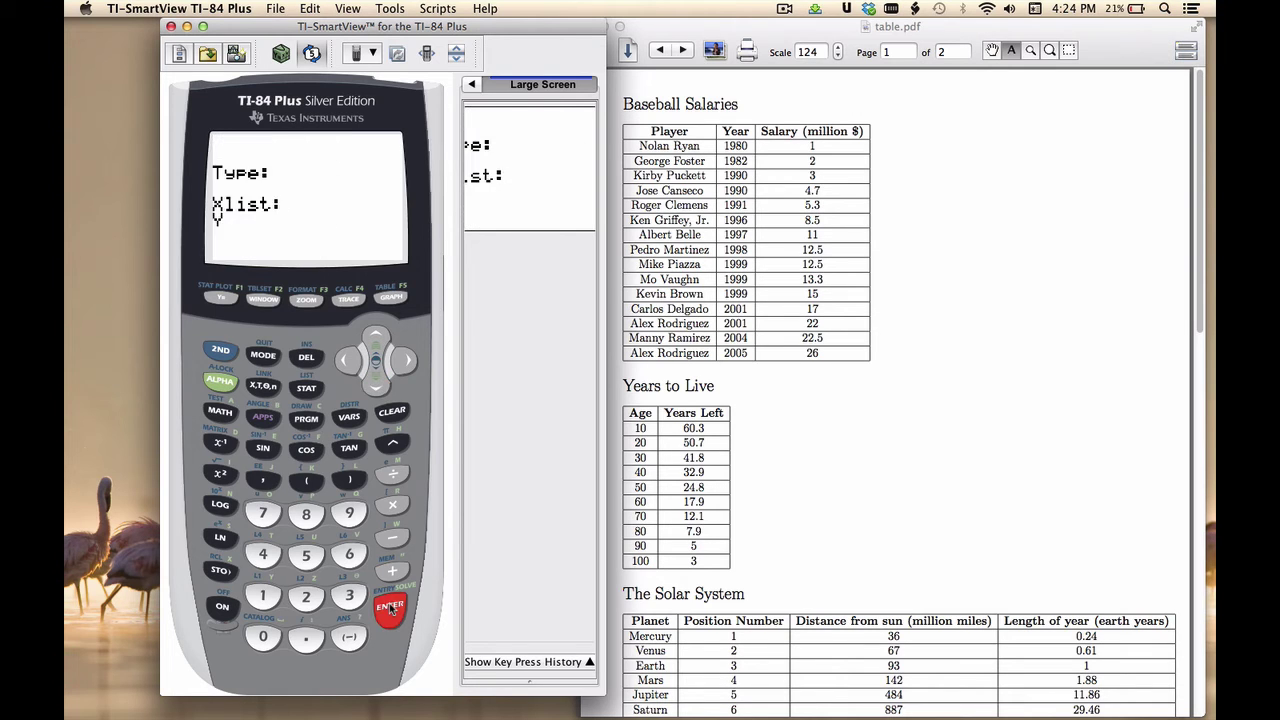
{"action": "left_click", "coordinate": [377, 388]}
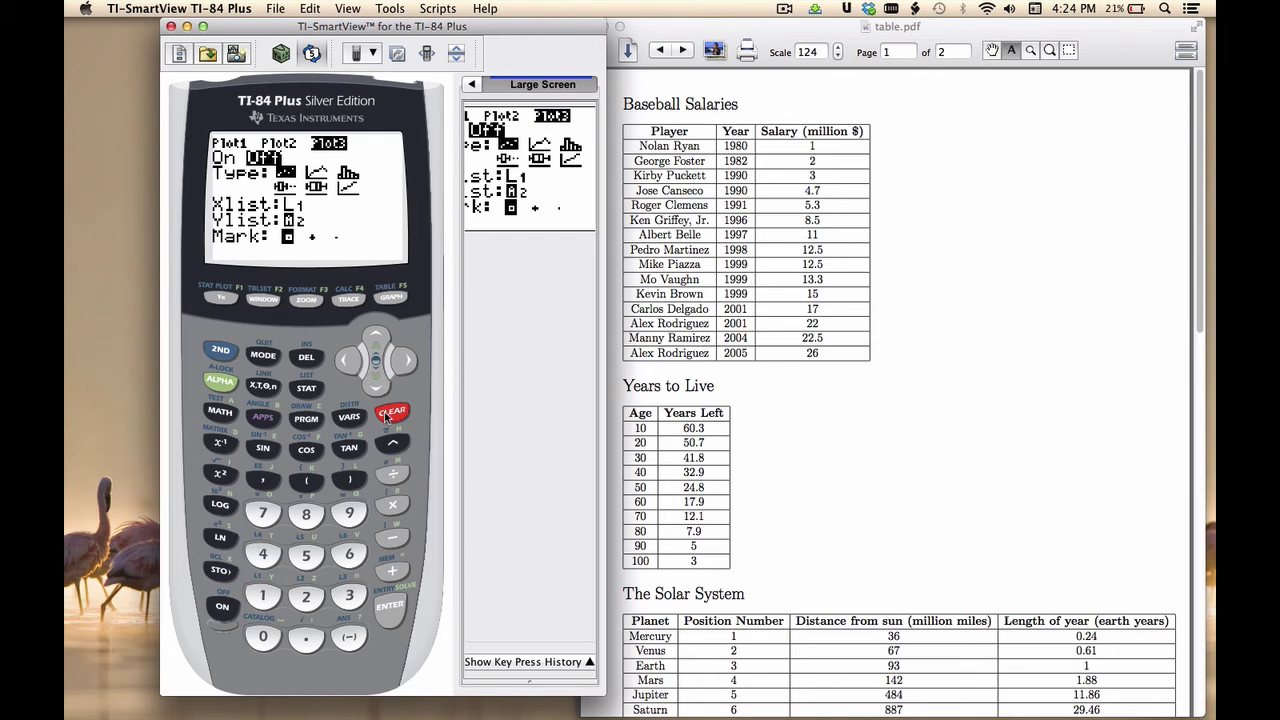
{"action": "left_click", "coordinate": [220, 350]}
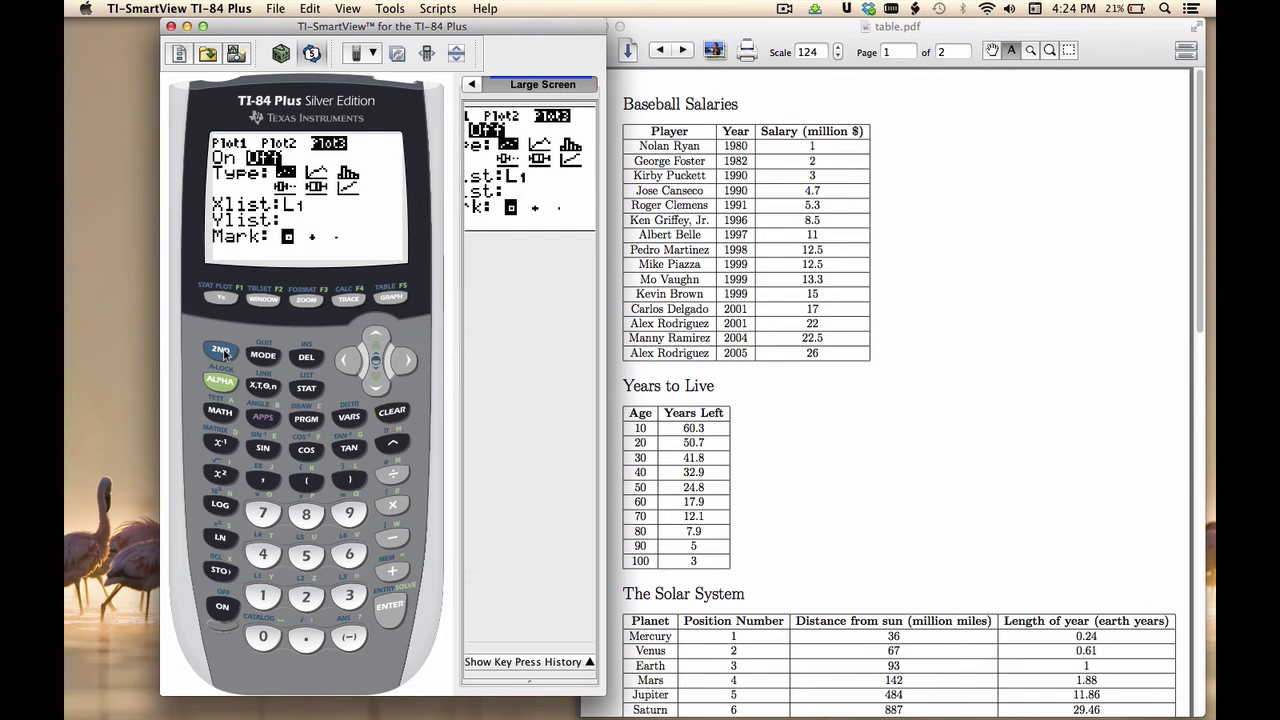
{"action": "left_click", "coordinate": [307, 389]}
{"action": "left_click", "coordinate": [265, 511]}
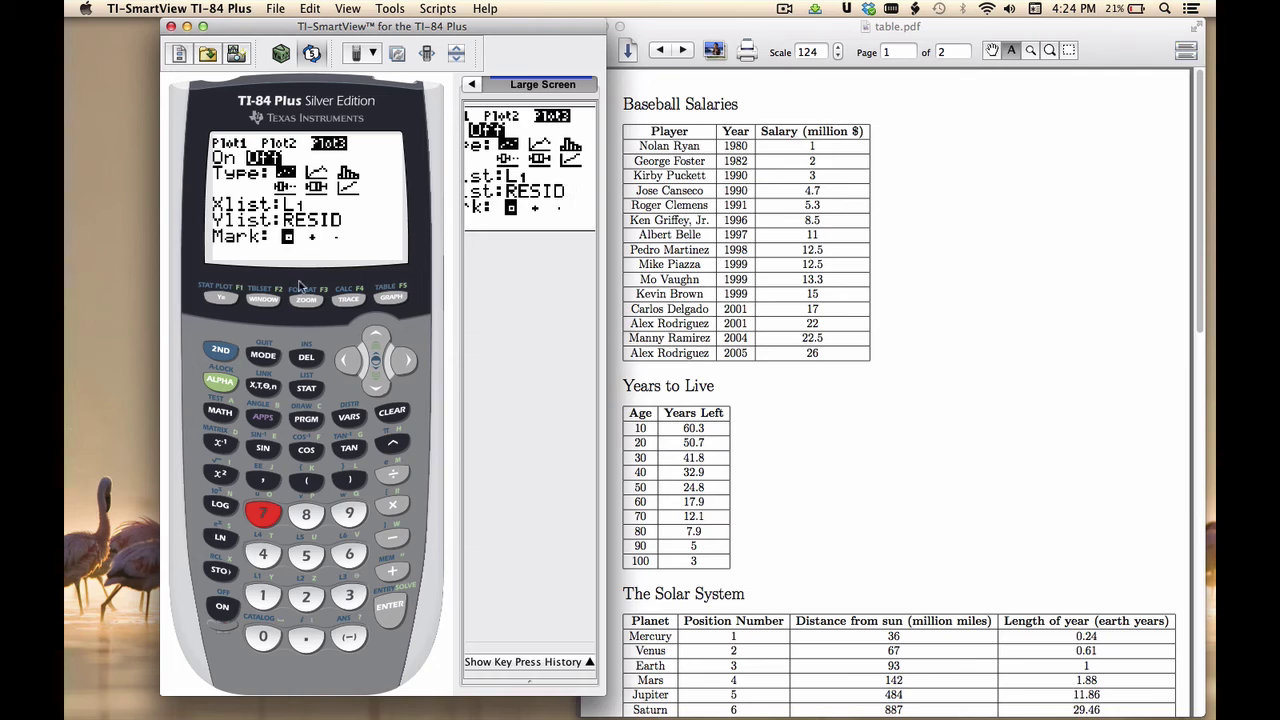
Step: Switch Plot3 on so it charts L1 against RESID
{"action": "left_click", "coordinate": [375, 344]}
{"action": "left_click", "coordinate": [375, 344]}
{"action": "left_click", "coordinate": [375, 344]}
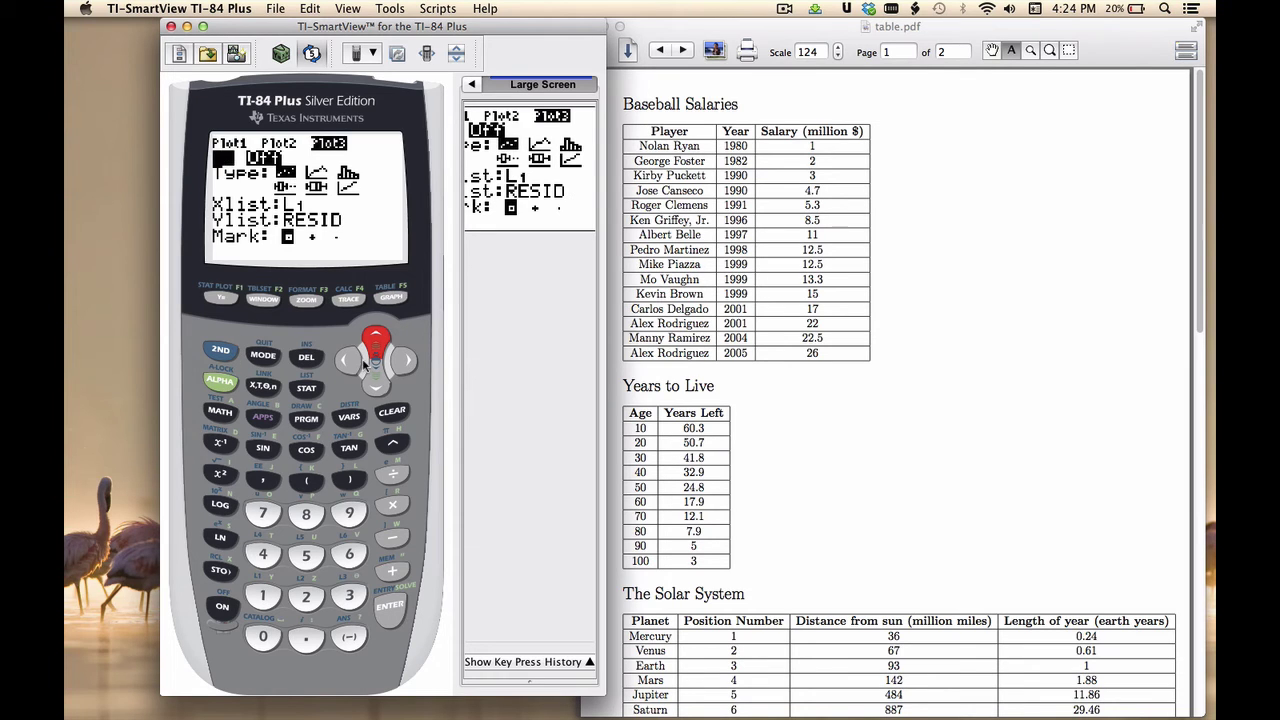
{"action": "left_click", "coordinate": [390, 606]}
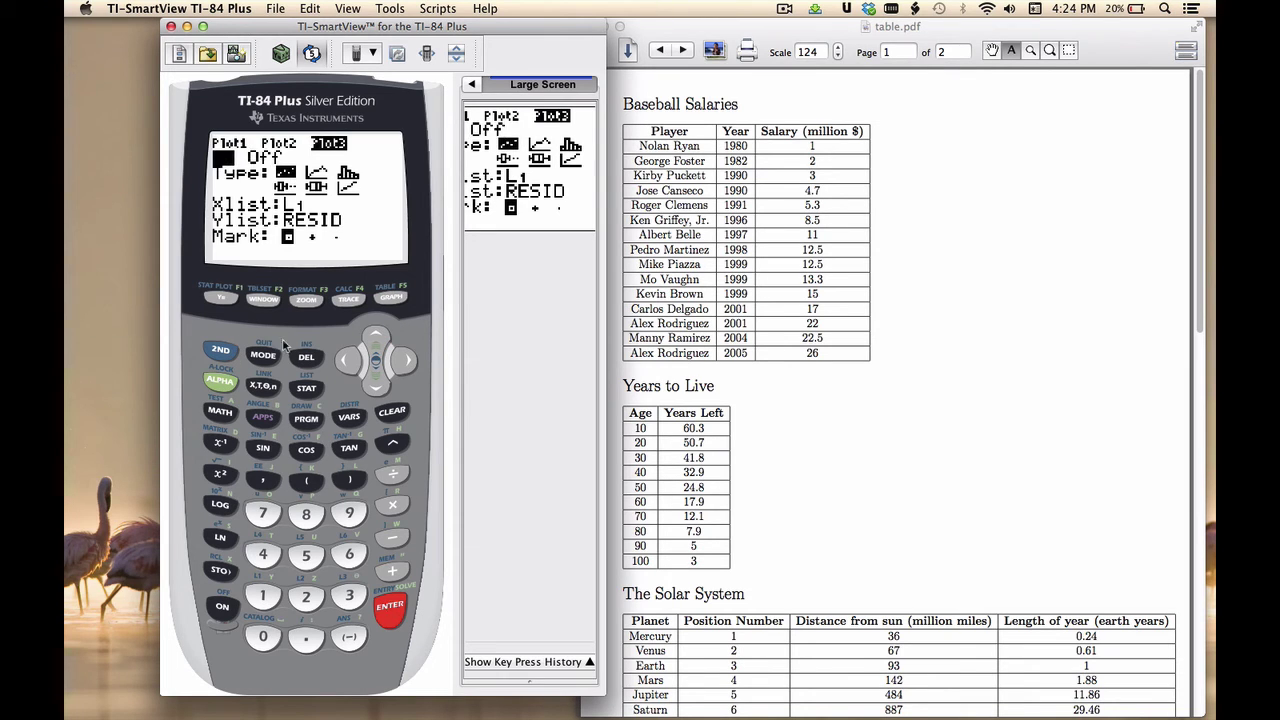
{"action": "left_click", "coordinate": [308, 300]}
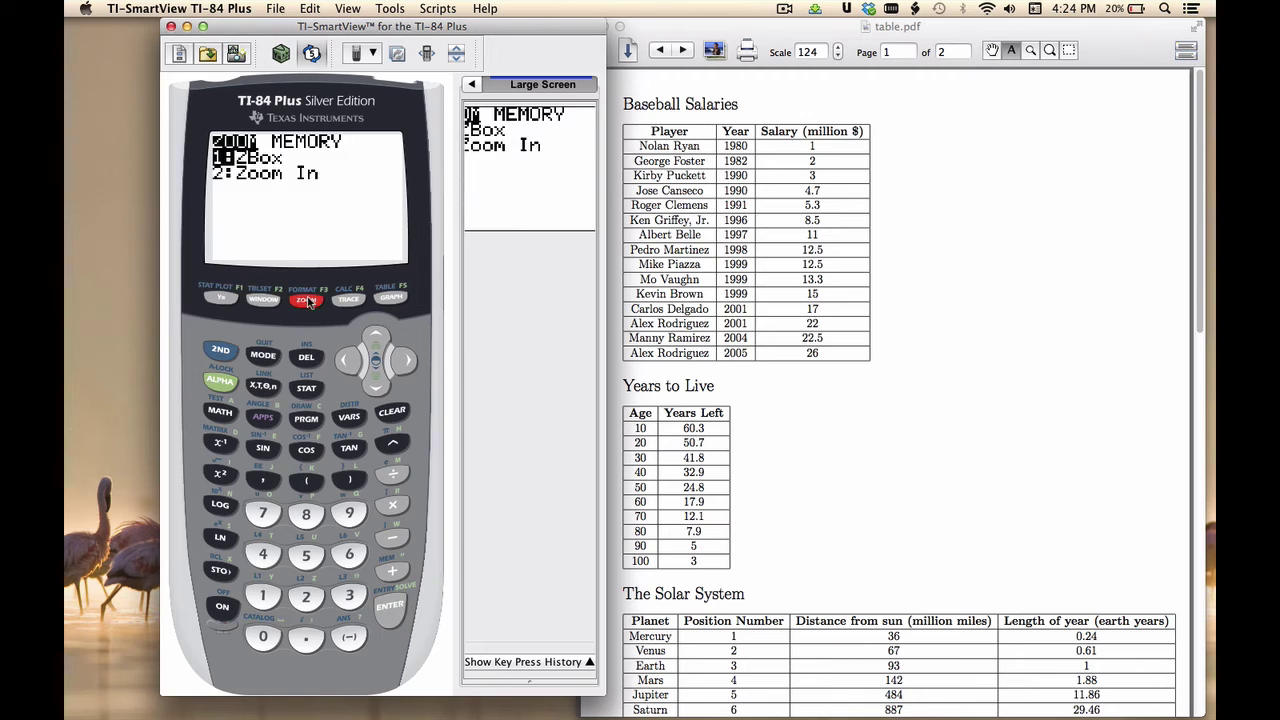
Step: Apply ZoomStat to graph the residuals against the years, scattered around zero
{"action": "left_click", "coordinate": [349, 512]}
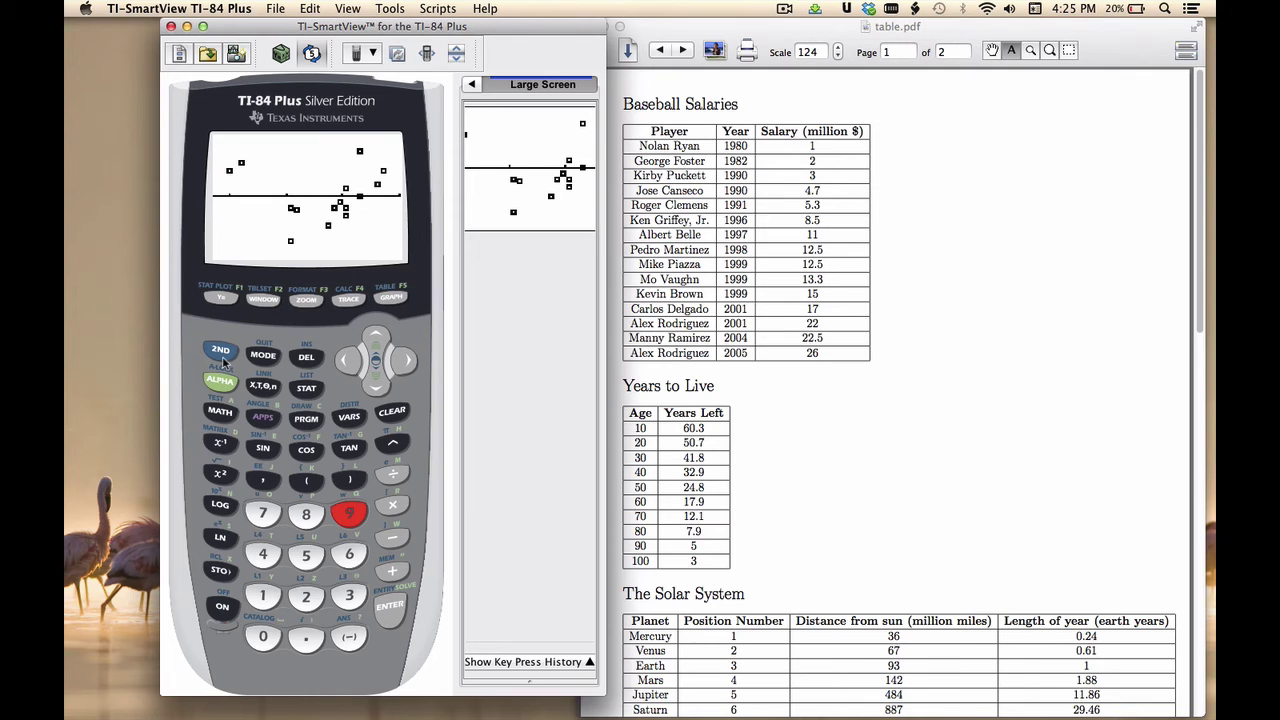
Step: Clear the existing contents of list L3 in the list editor
{"action": "left_click", "coordinate": [305, 389]}
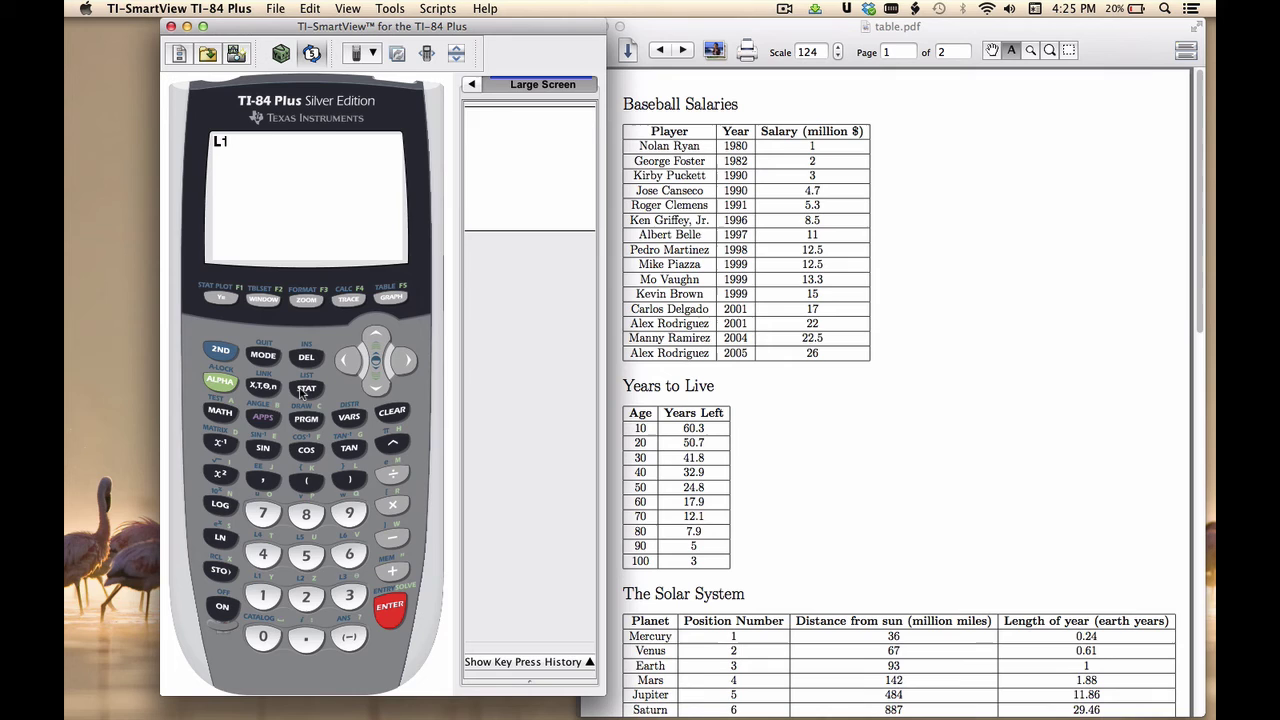
{"action": "left_click", "coordinate": [349, 362]}
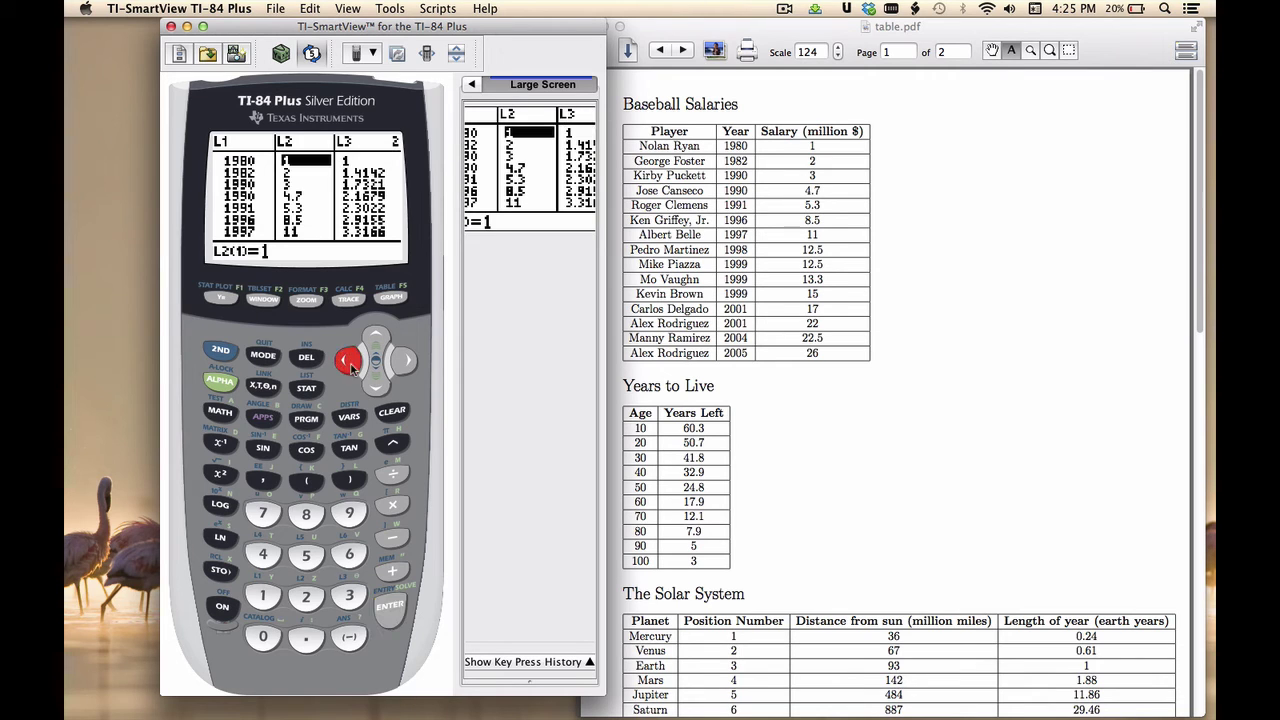
{"action": "left_click", "coordinate": [405, 364]}
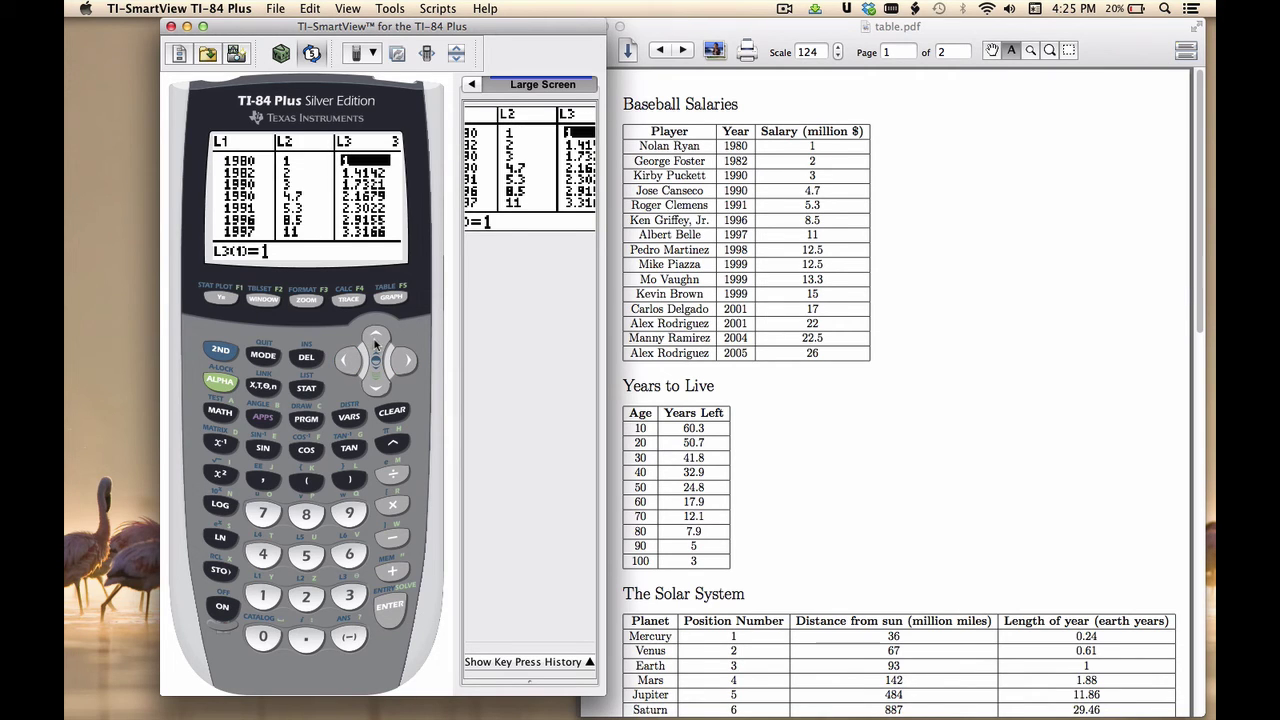
{"action": "left_click", "coordinate": [376, 344]}
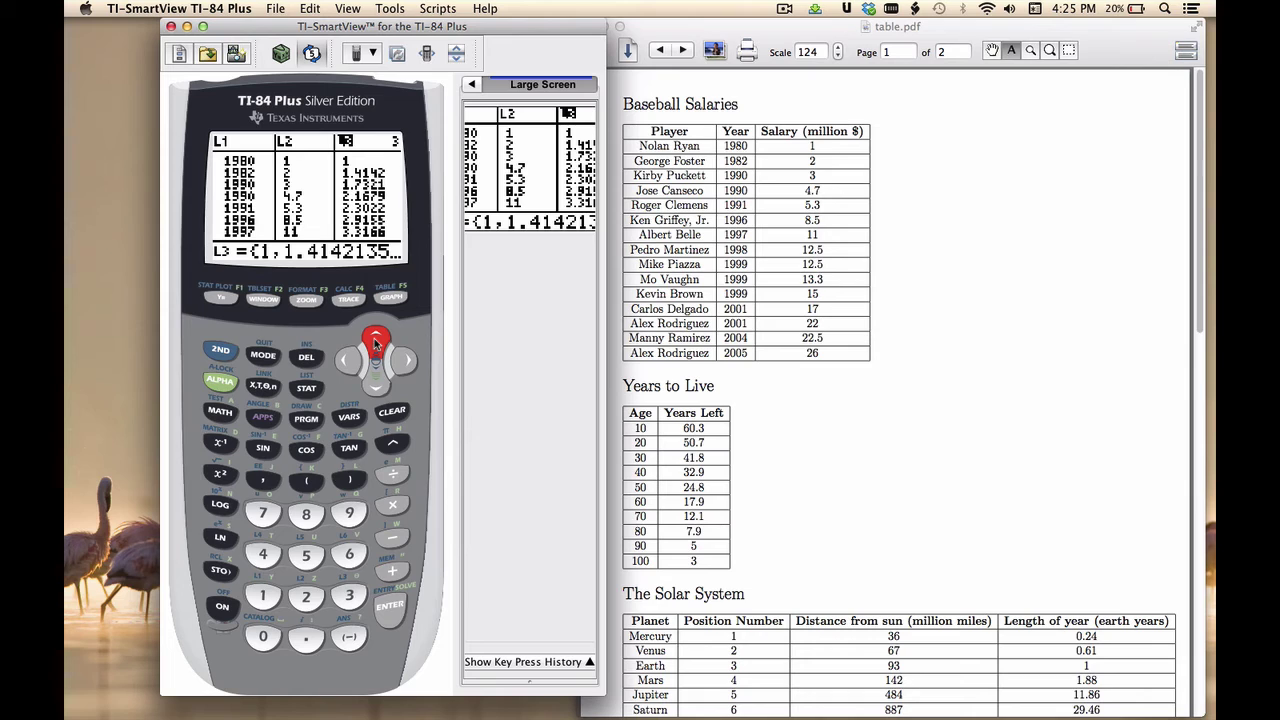
{"action": "left_click", "coordinate": [391, 411]}
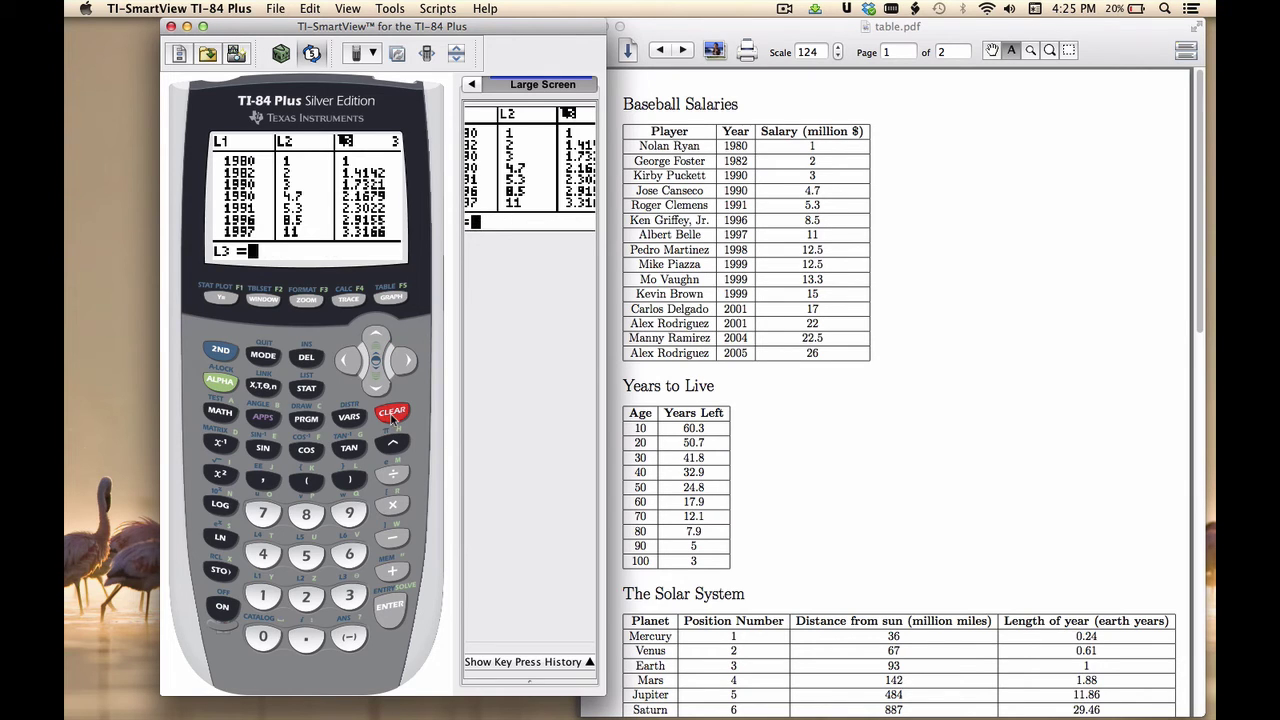
{"action": "left_click", "coordinate": [390, 605]}
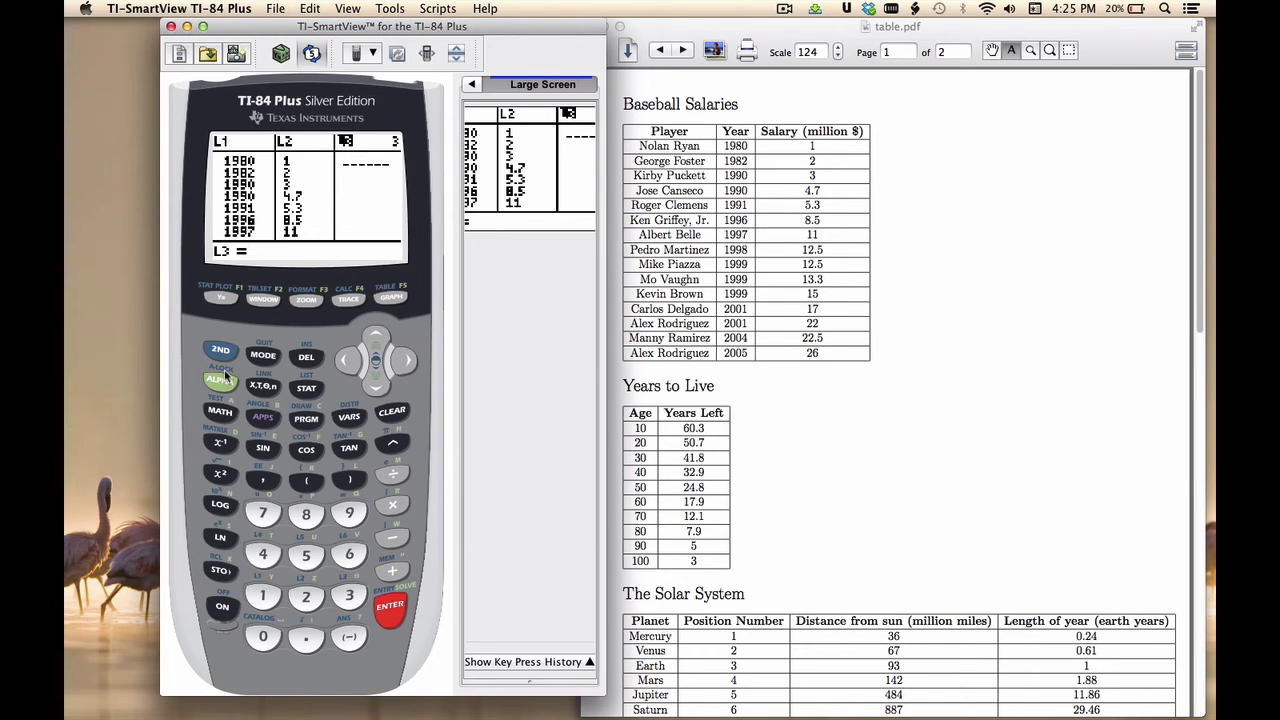
Step: Fill L3 with log(L2), giving 0, .30103, .47712, and so on
{"action": "left_click", "coordinate": [222, 507]}
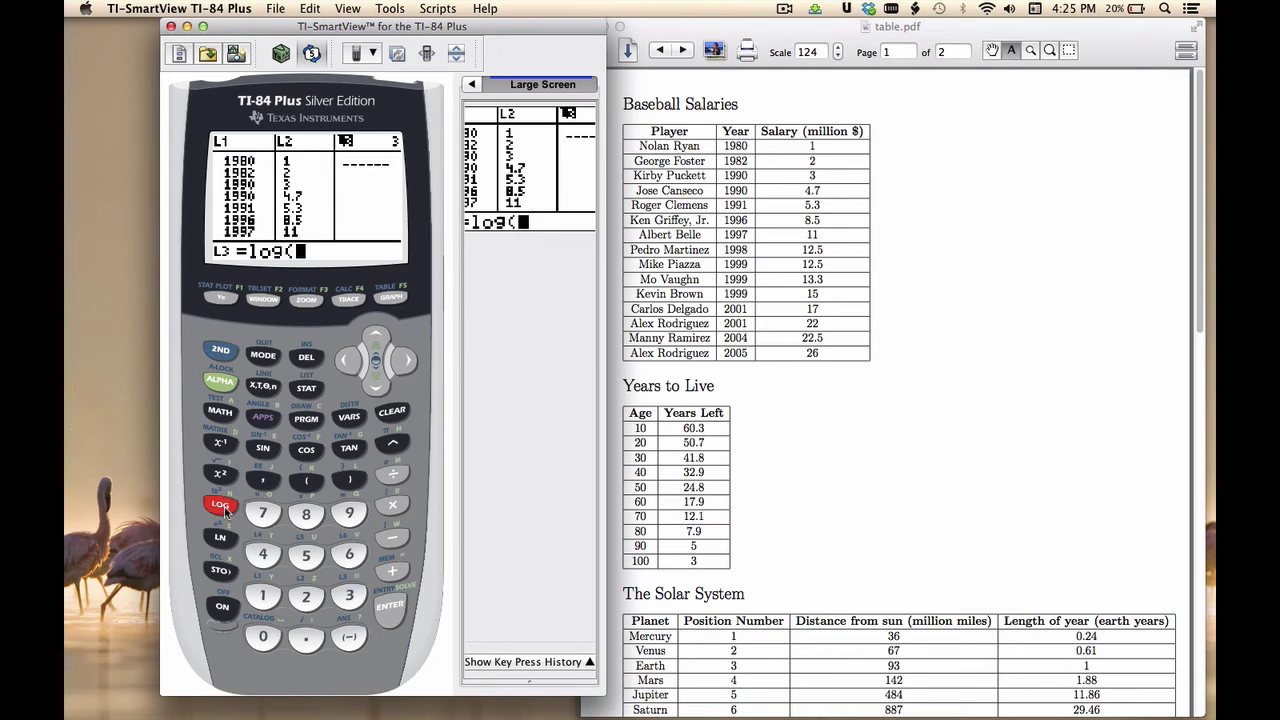
{"action": "left_click", "coordinate": [220, 351]}
{"action": "left_click", "coordinate": [309, 390]}
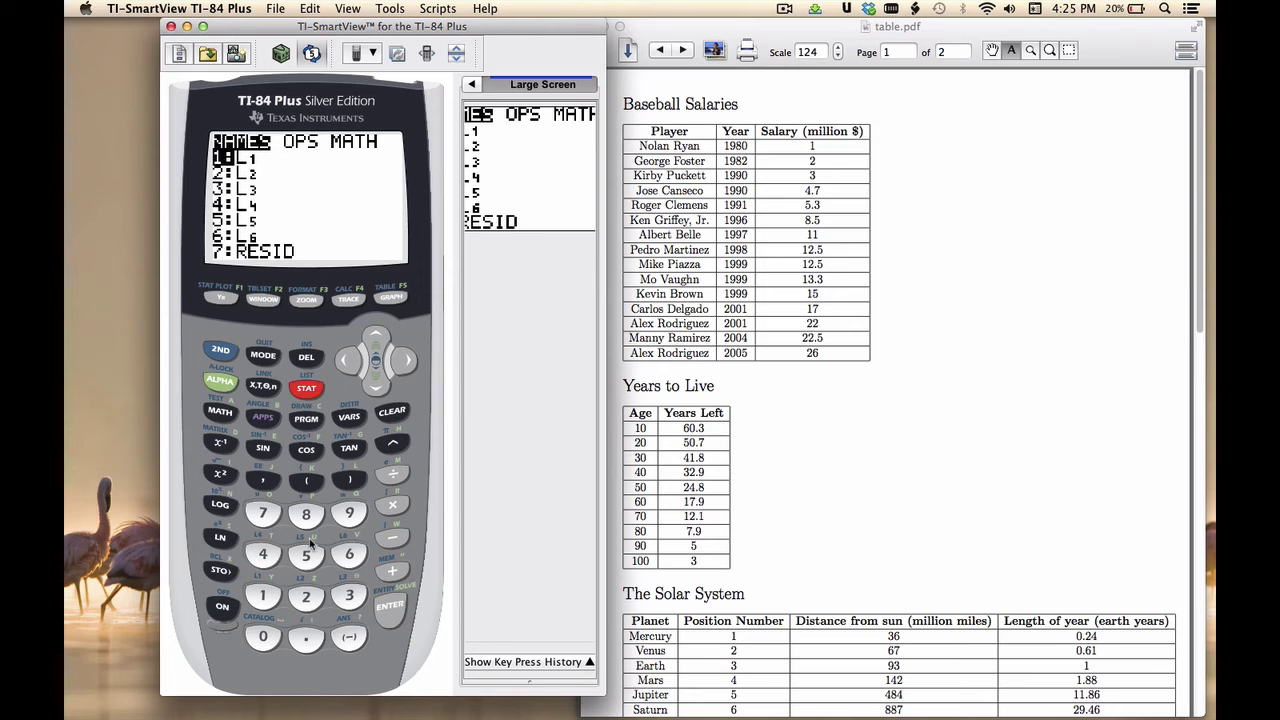
{"action": "left_click", "coordinate": [307, 595]}
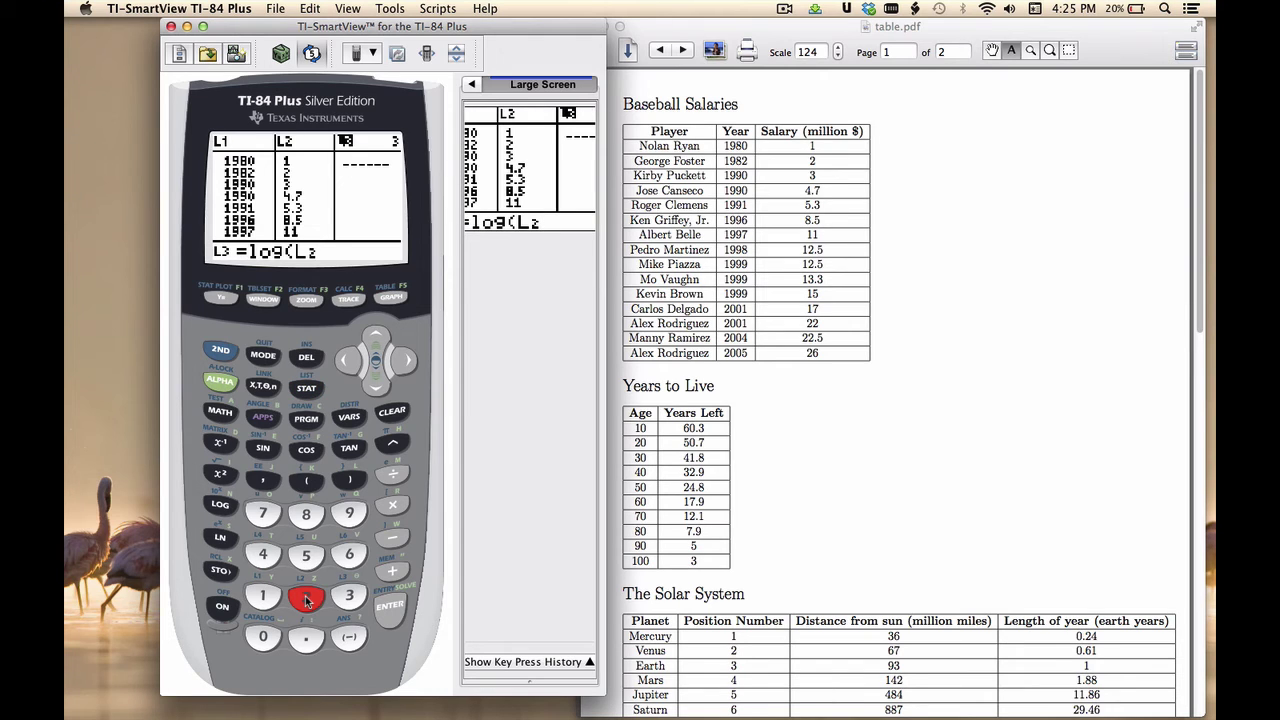
{"action": "type", "text": ")"}
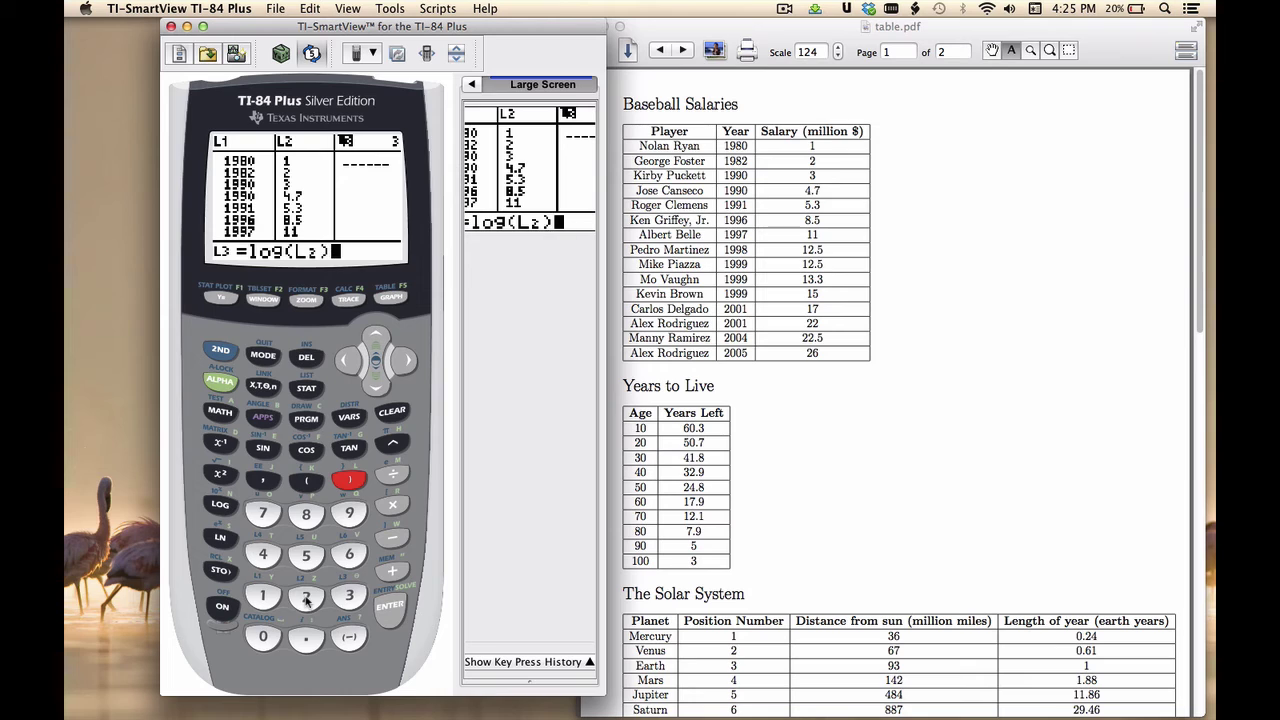
{"action": "key", "text": "Return"}
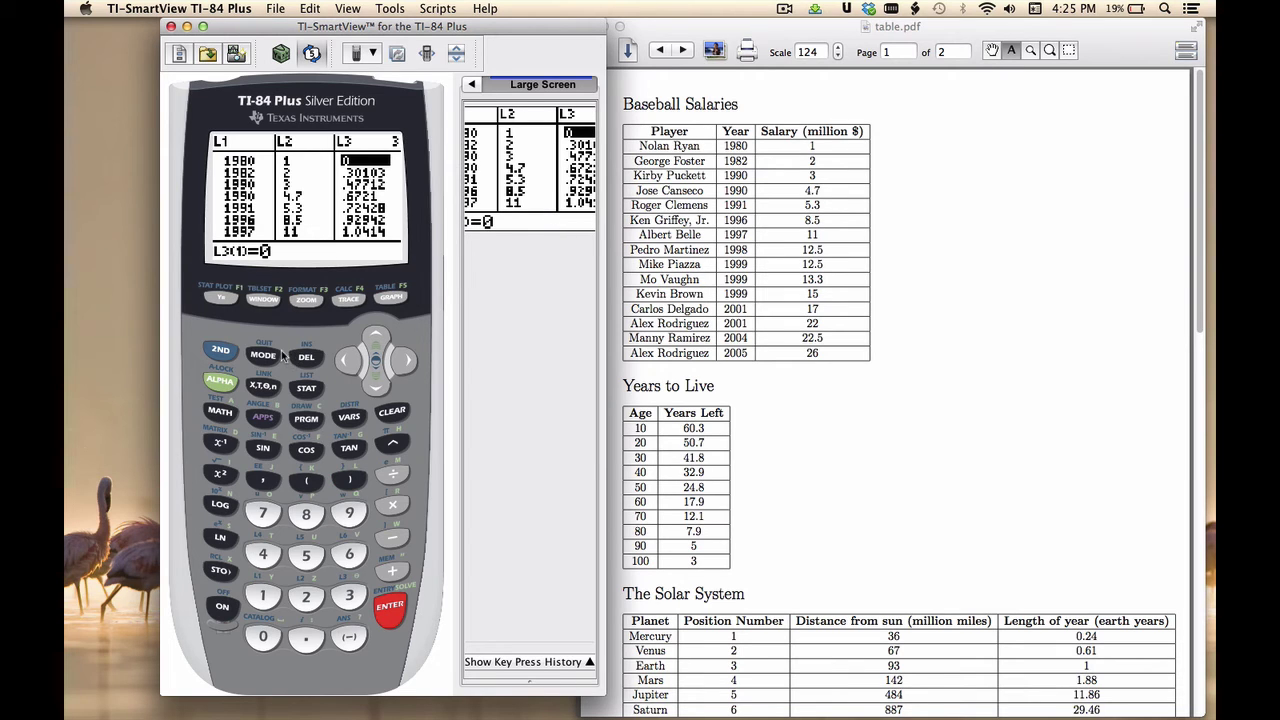
Step: Turn the residual plot Plot3 off
{"action": "left_click", "coordinate": [222, 352]}
{"action": "left_click", "coordinate": [226, 297]}
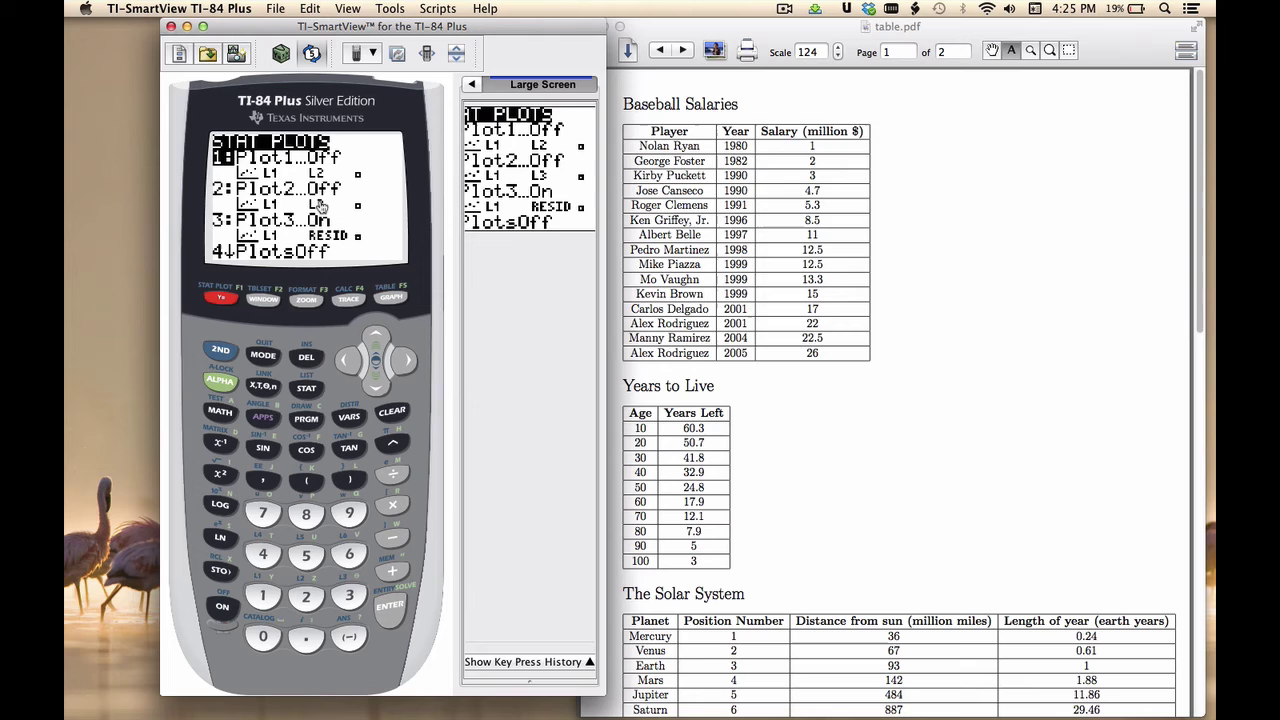
{"action": "left_click", "coordinate": [377, 387]}
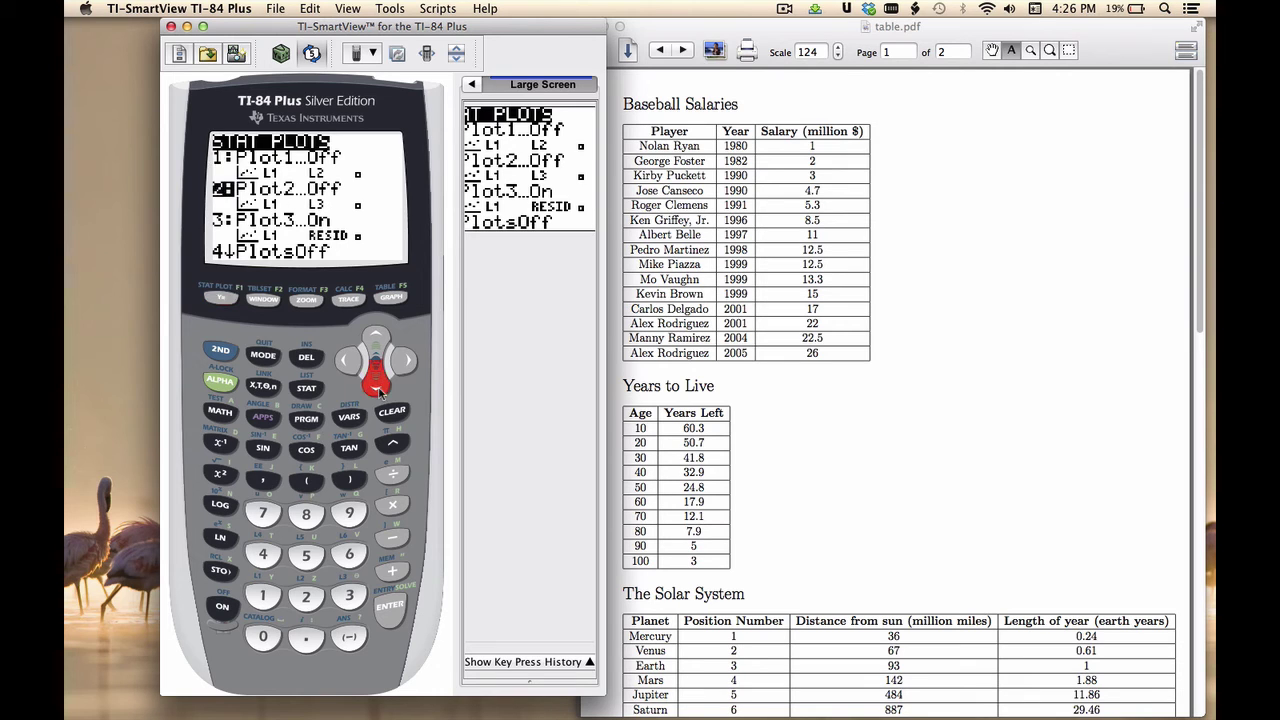
{"action": "left_click", "coordinate": [391, 612]}
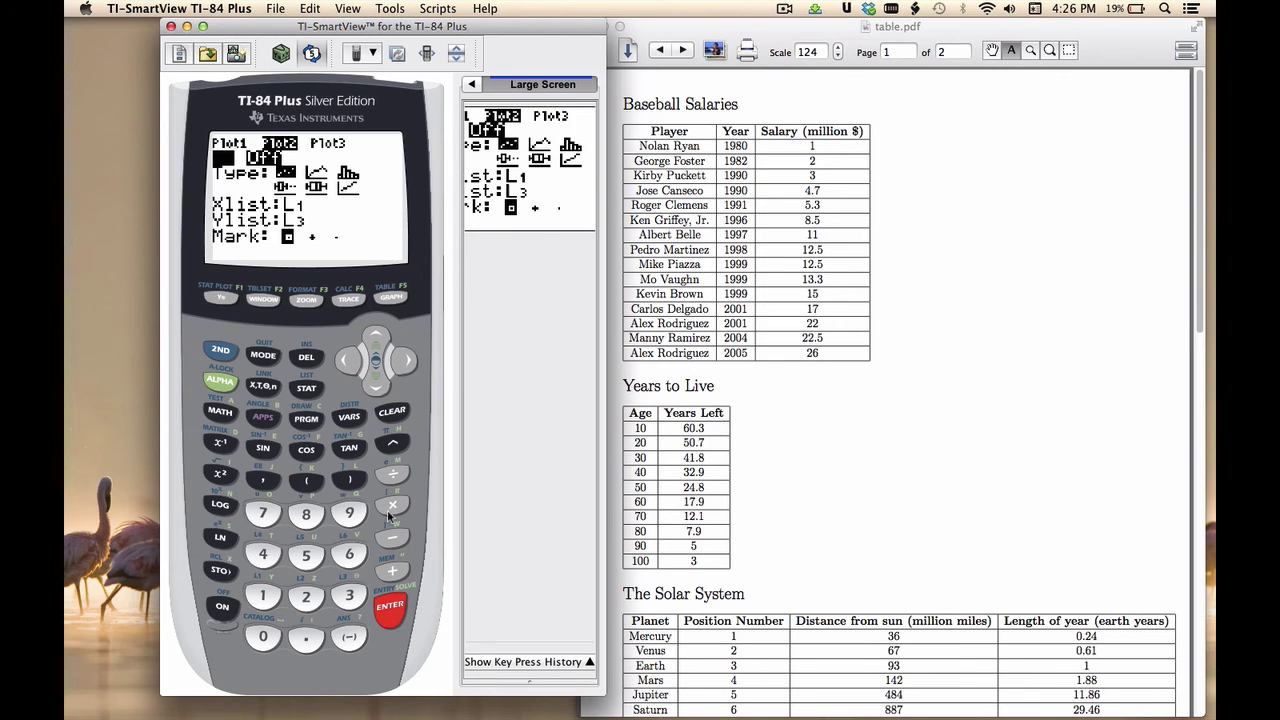
{"action": "left_click", "coordinate": [399, 366]}
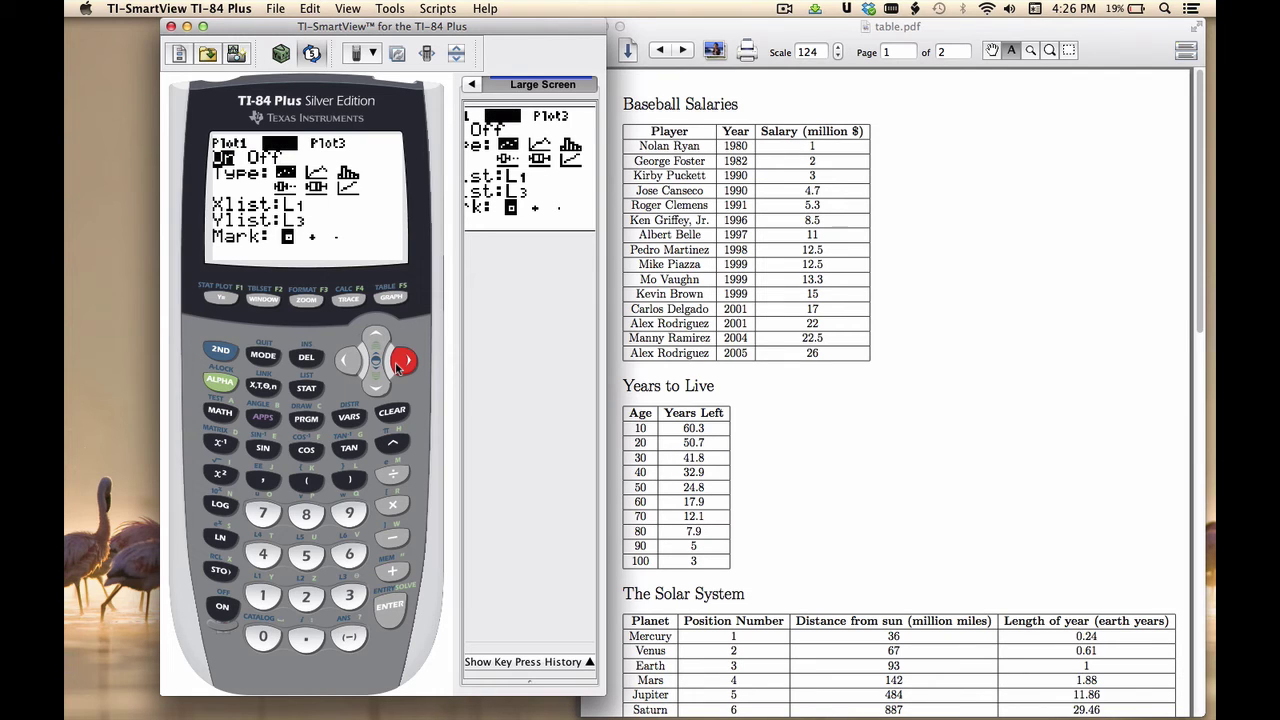
{"action": "left_click", "coordinate": [397, 608]}
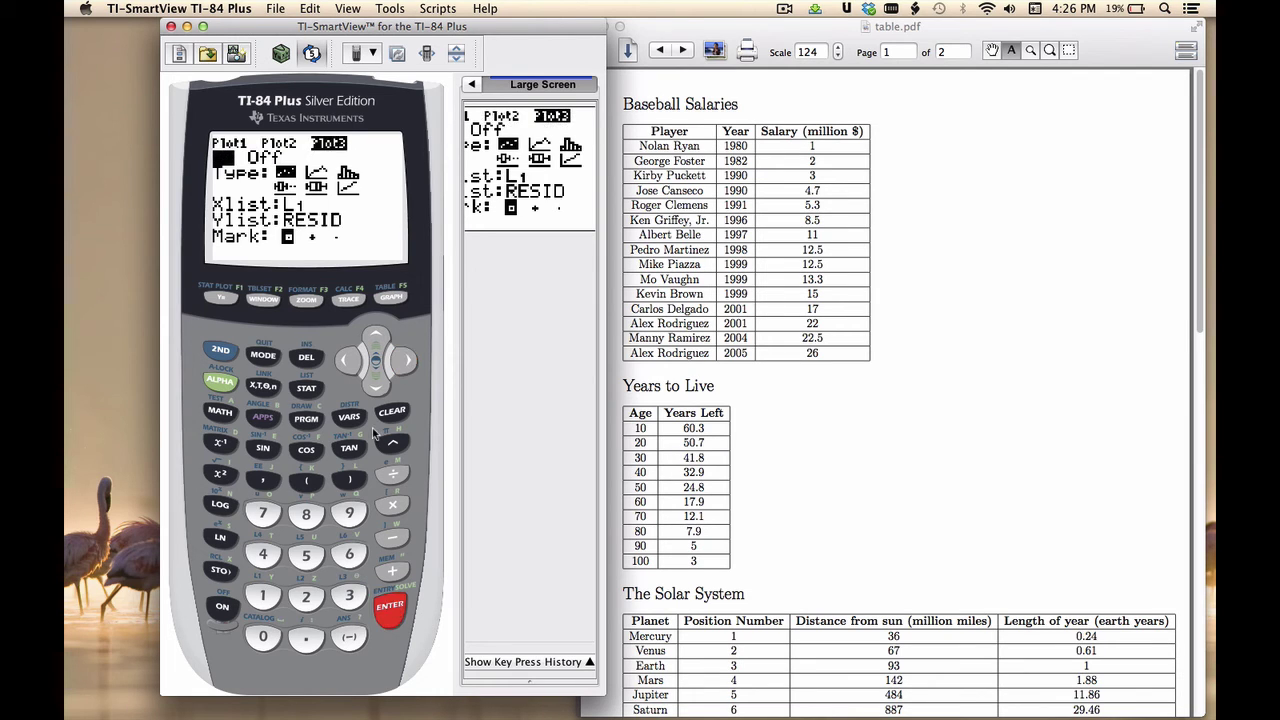
{"action": "left_click", "coordinate": [403, 365]}
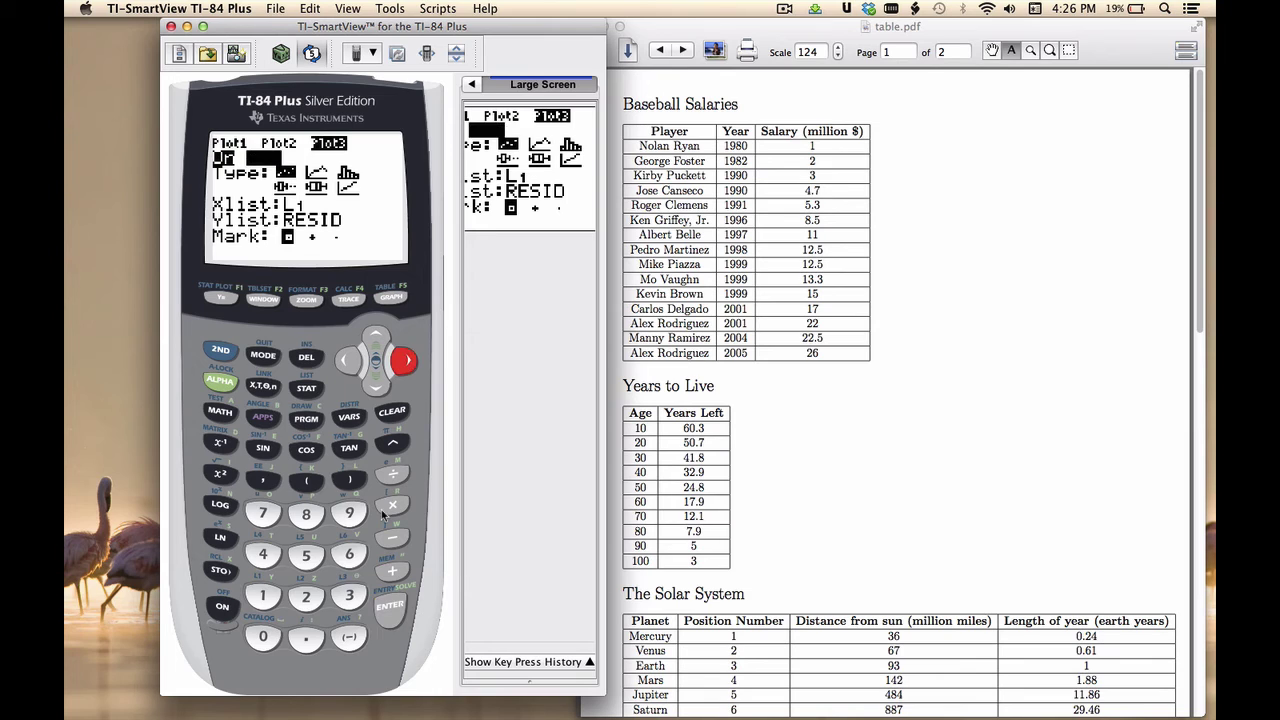
{"action": "left_click", "coordinate": [388, 615]}
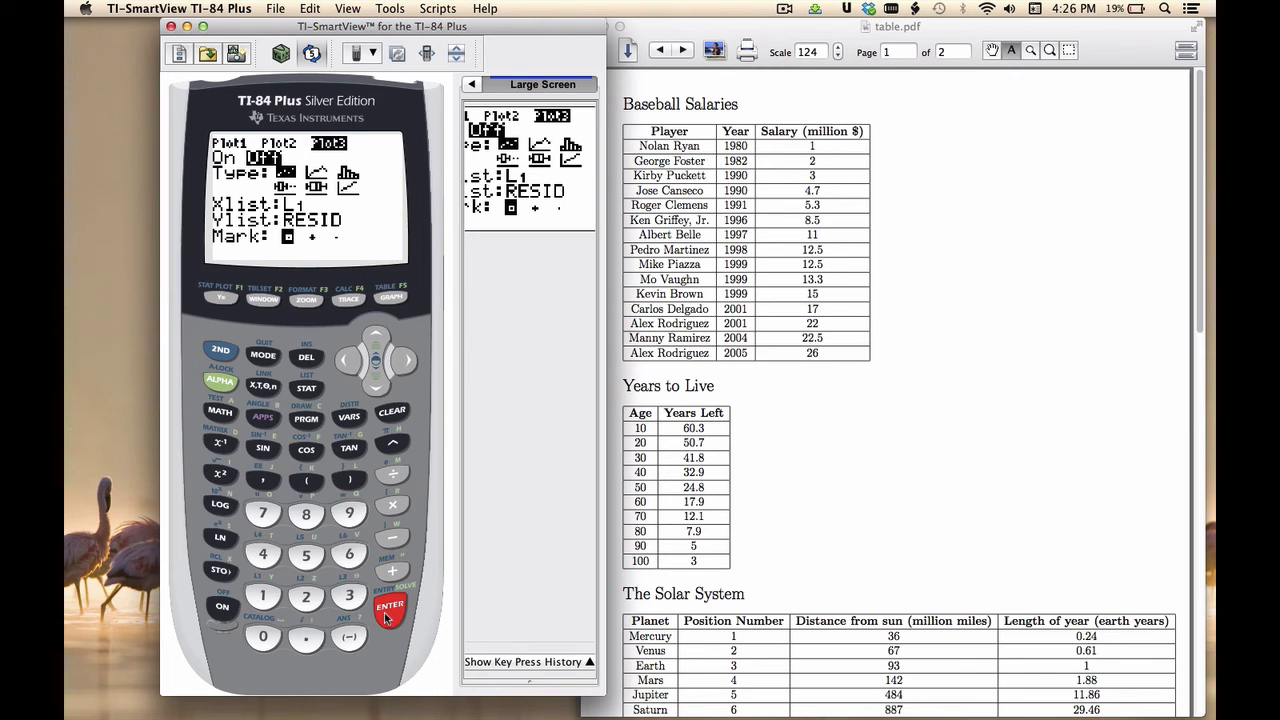
Step: Select Plot2 and graph L3 against L1 with ZoomStat
{"action": "left_click", "coordinate": [376, 338]}
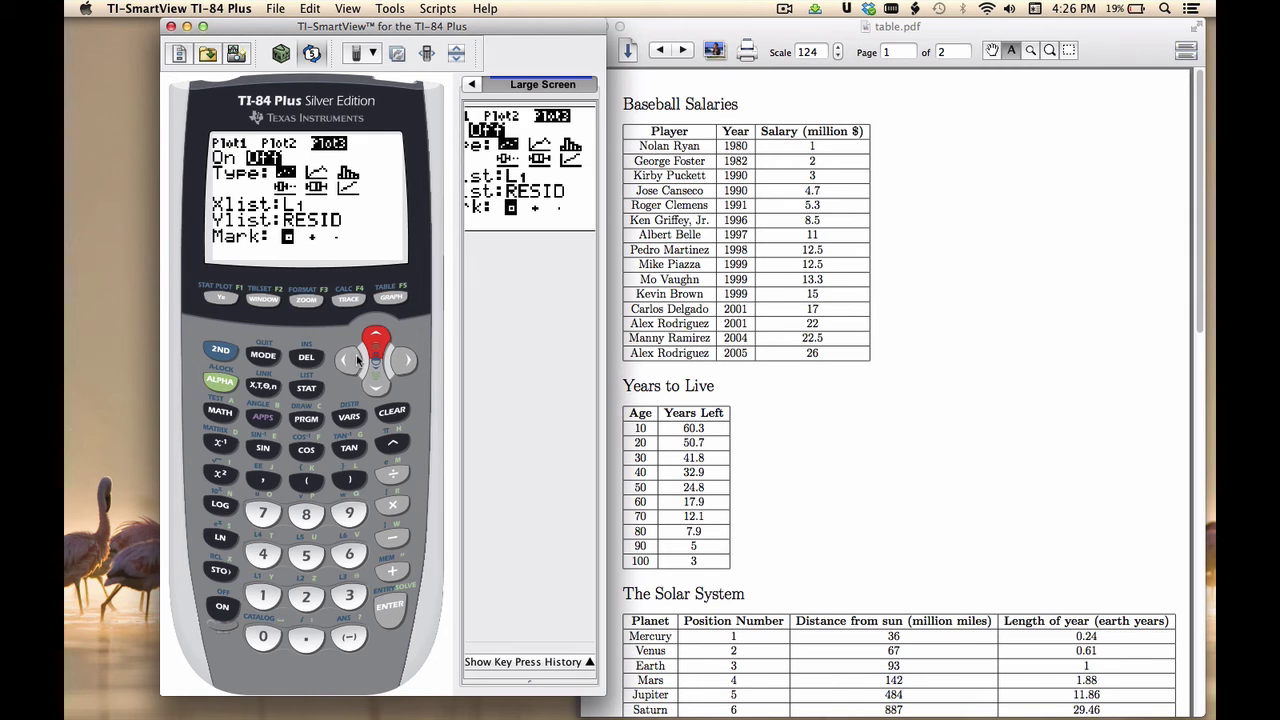
{"action": "left_click", "coordinate": [405, 360]}
{"action": "left_click", "coordinate": [389, 612]}
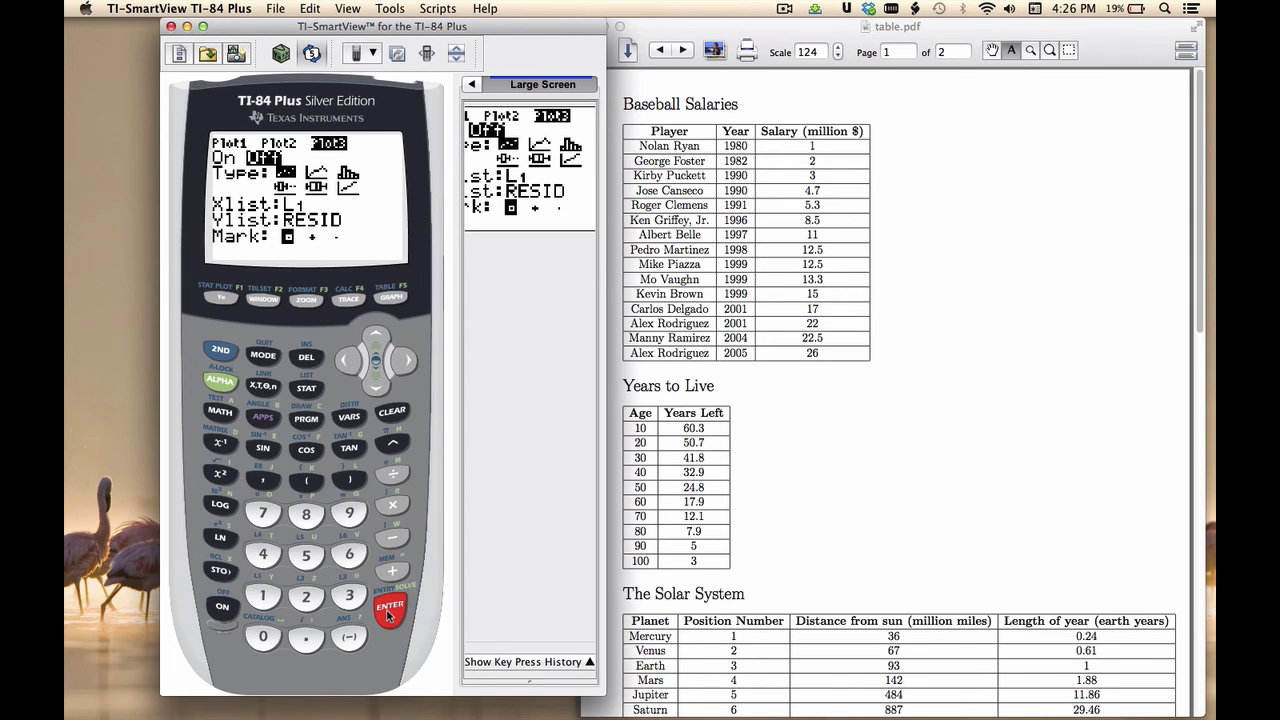
{"action": "left_click", "coordinate": [318, 304]}
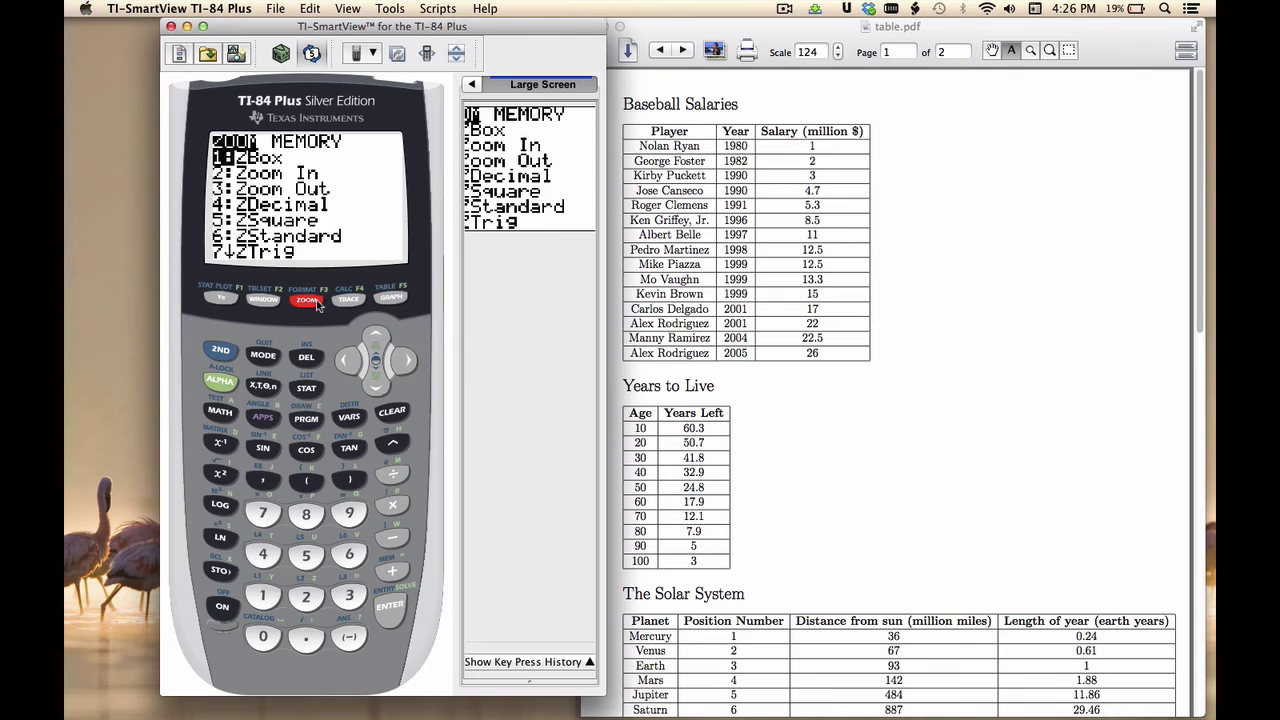
{"action": "key", "text": "9"}
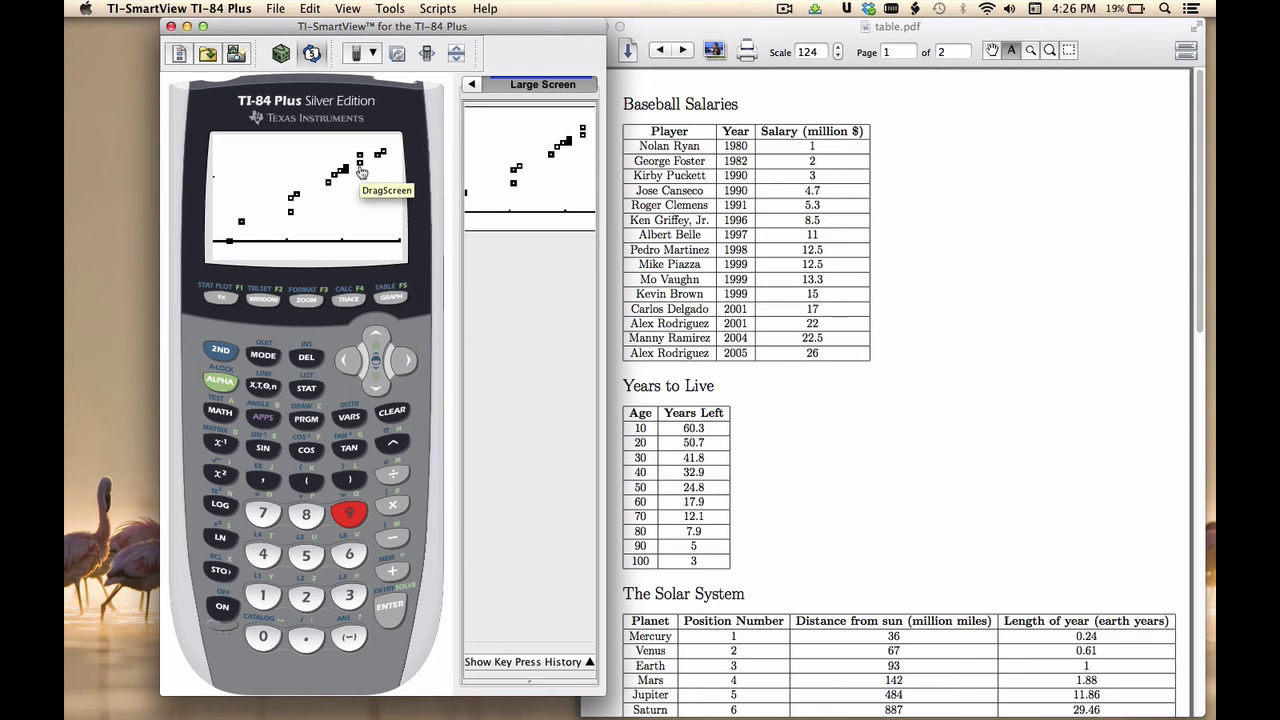
{"action": "left_click", "coordinate": [222, 352]}
Step: Turn the residual plot Plot3 back on
{"action": "left_click", "coordinate": [222, 298]}
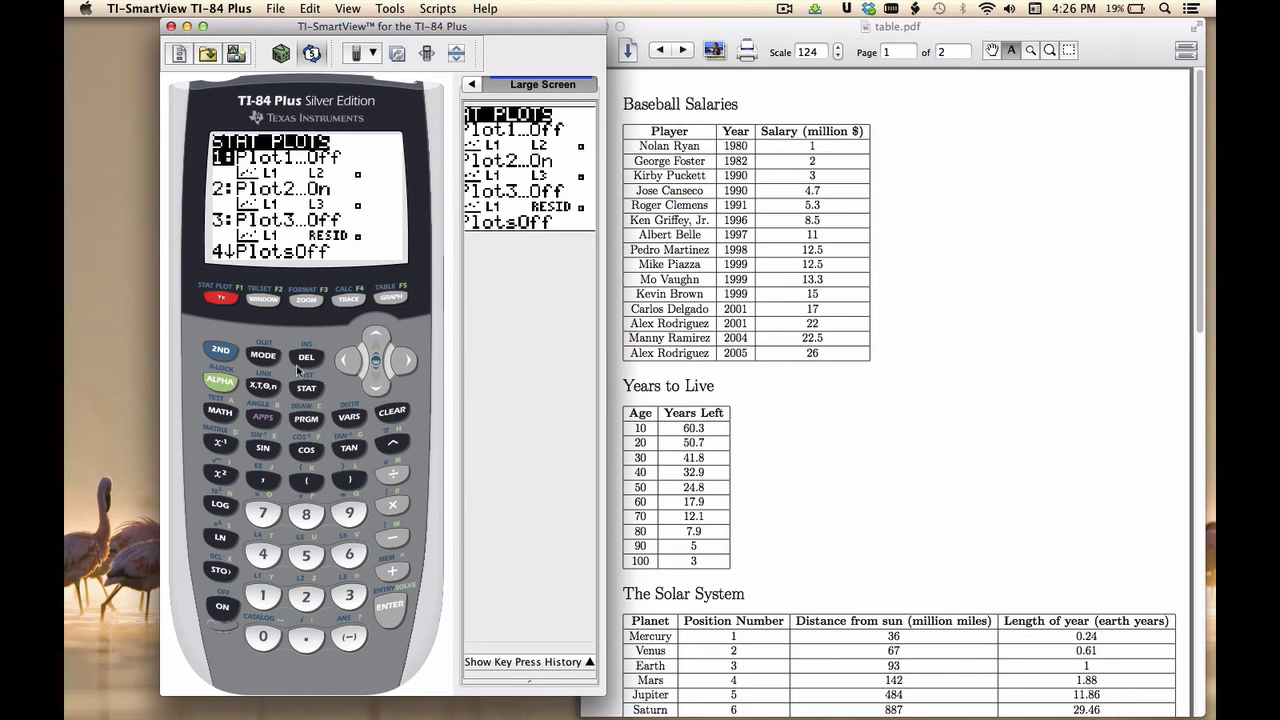
{"action": "left_click", "coordinate": [345, 596]}
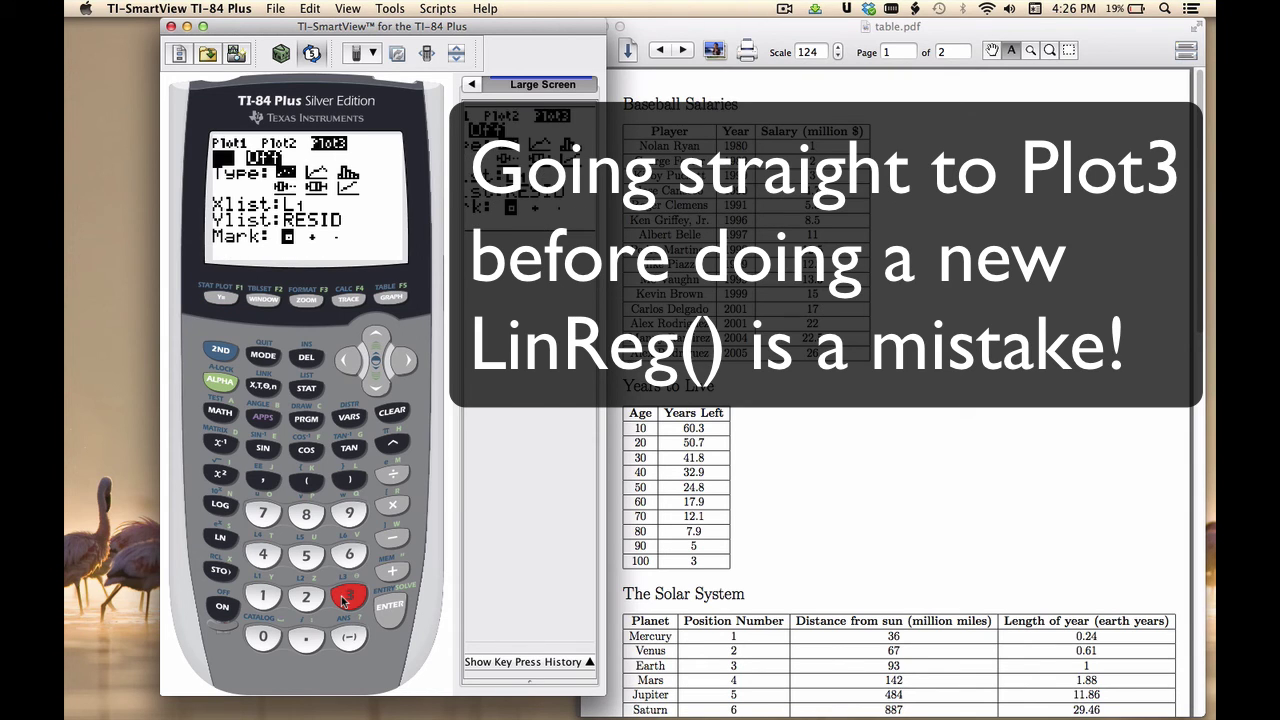
{"action": "left_click", "coordinate": [377, 379]}
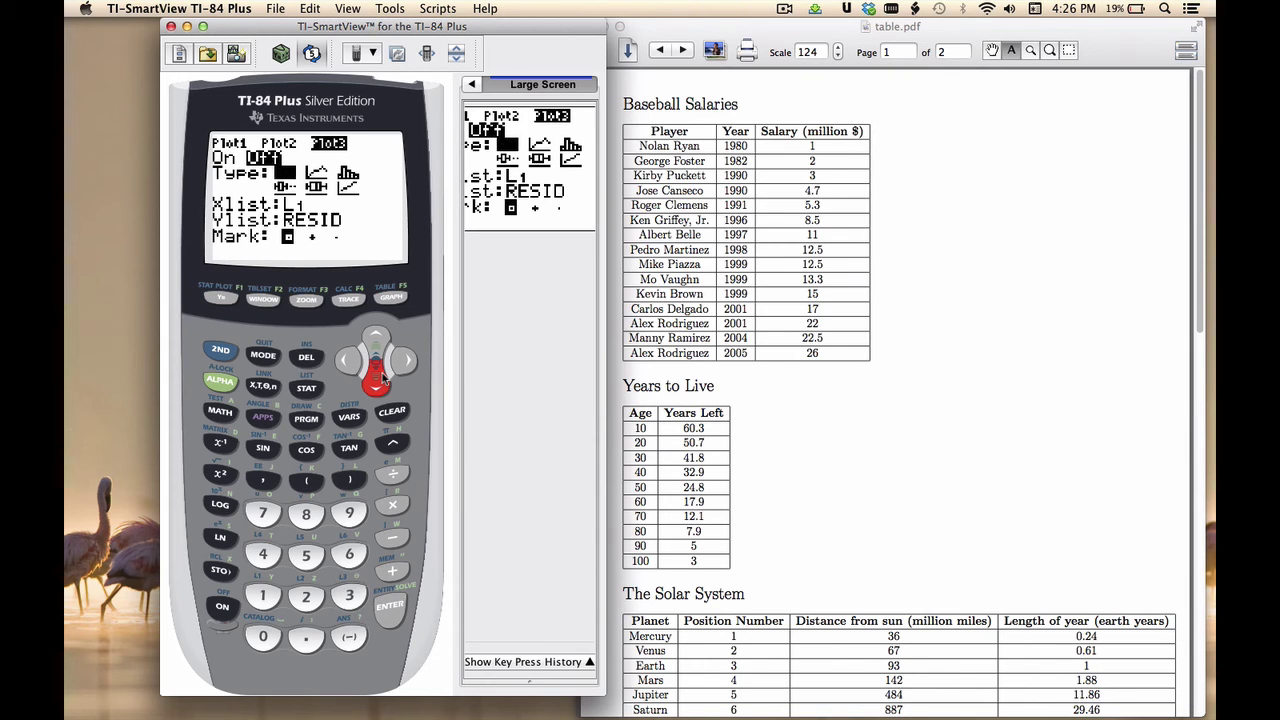
{"action": "left_click", "coordinate": [378, 378]}
{"action": "left_click", "coordinate": [374, 333]}
{"action": "left_click", "coordinate": [374, 333]}
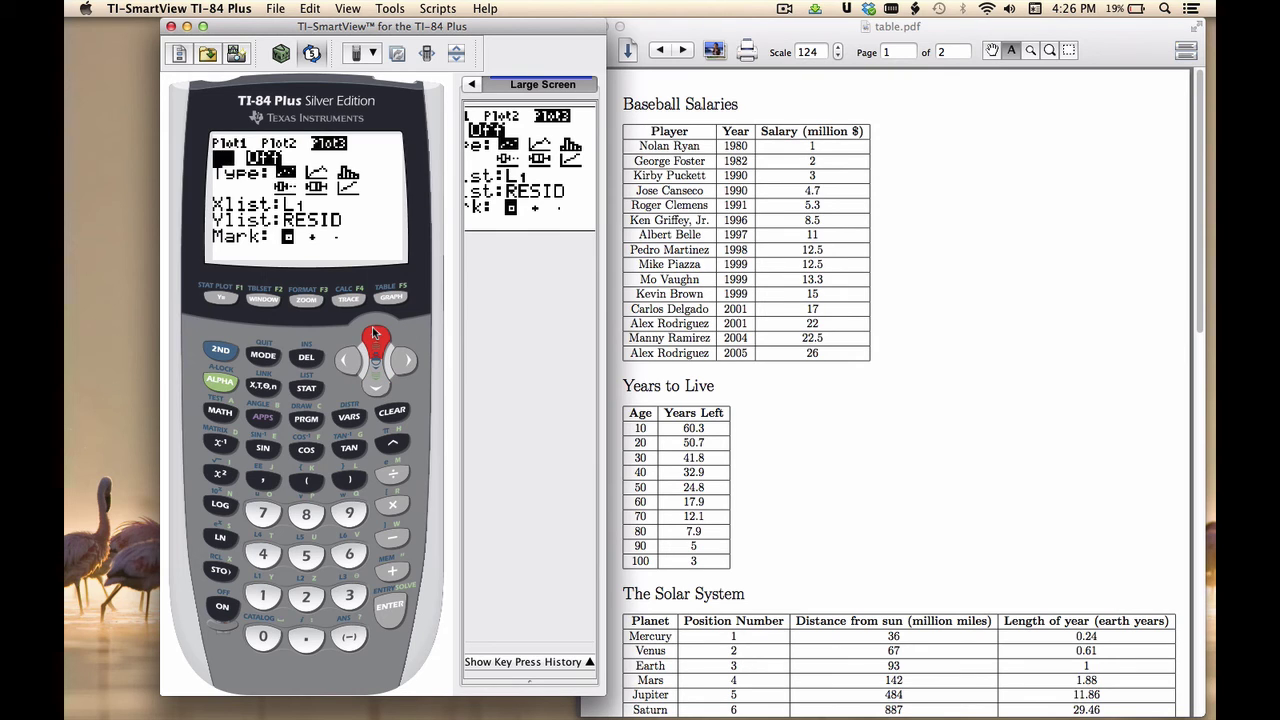
{"action": "left_click", "coordinate": [392, 620]}
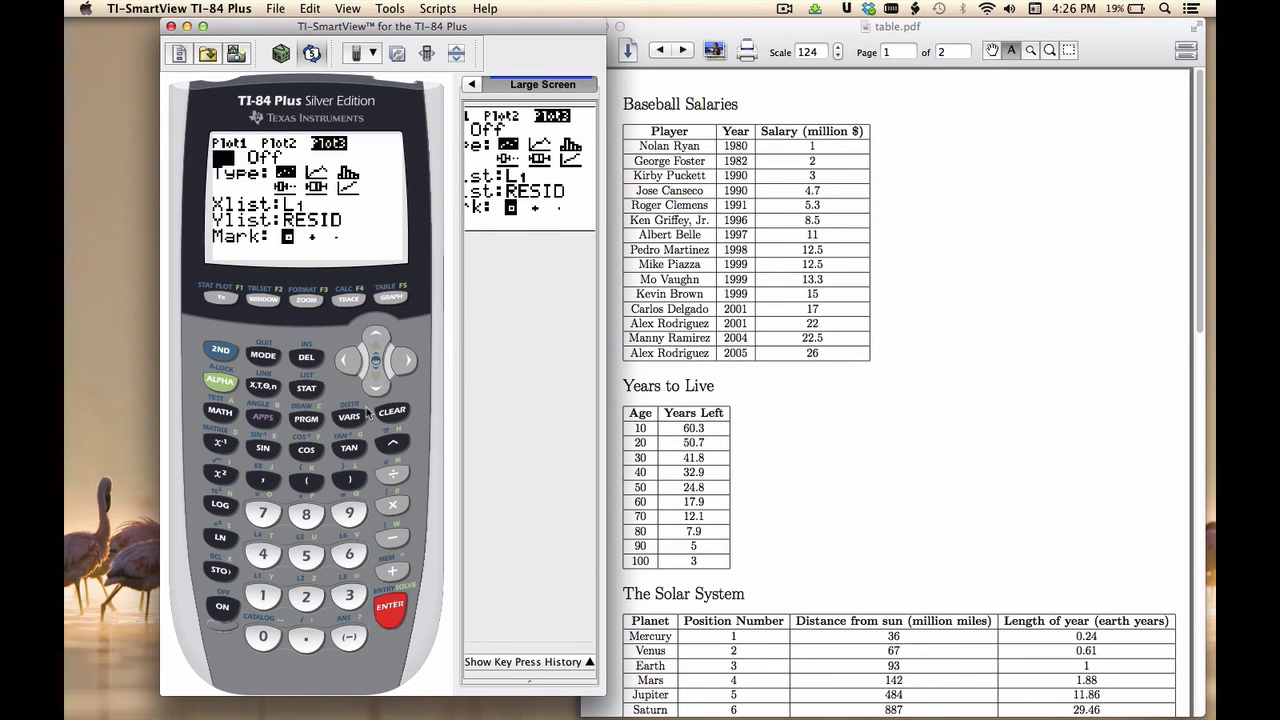
Step: Turn Plot2 off and graph the residuals with ZoomStat
{"action": "left_click", "coordinate": [377, 338]}
{"action": "left_click", "coordinate": [403, 360]}
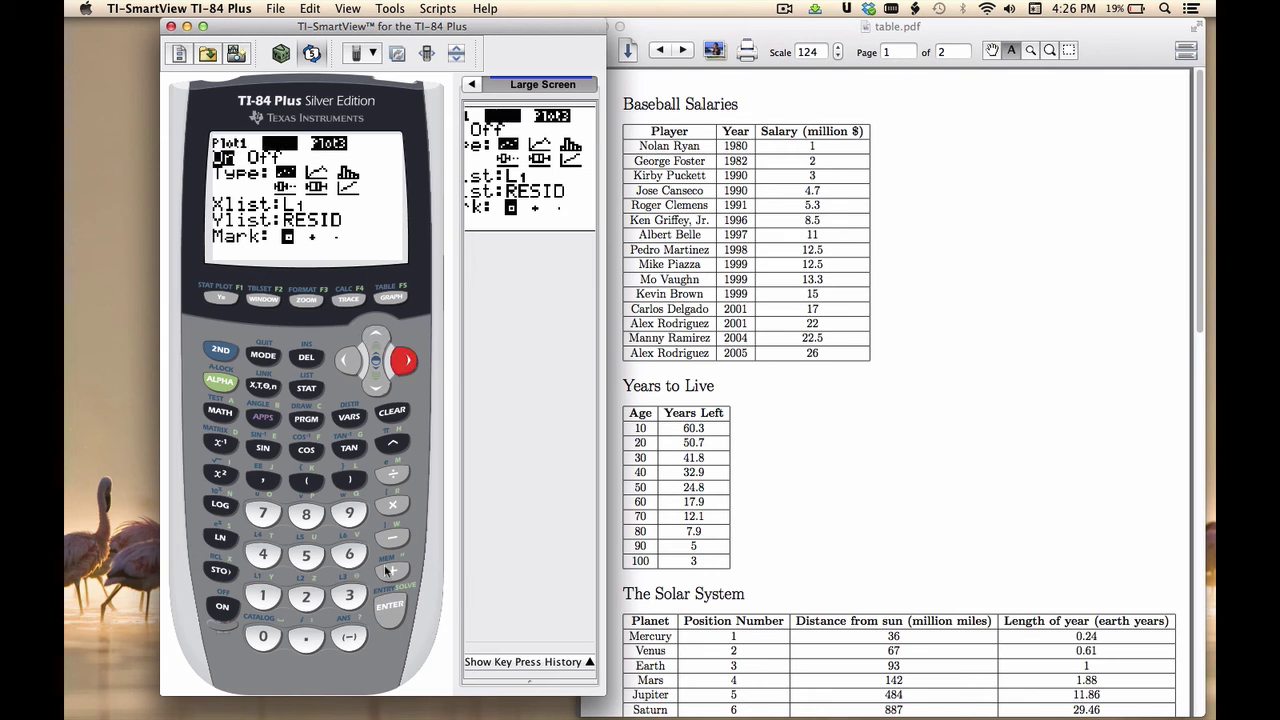
{"action": "left_click", "coordinate": [390, 606]}
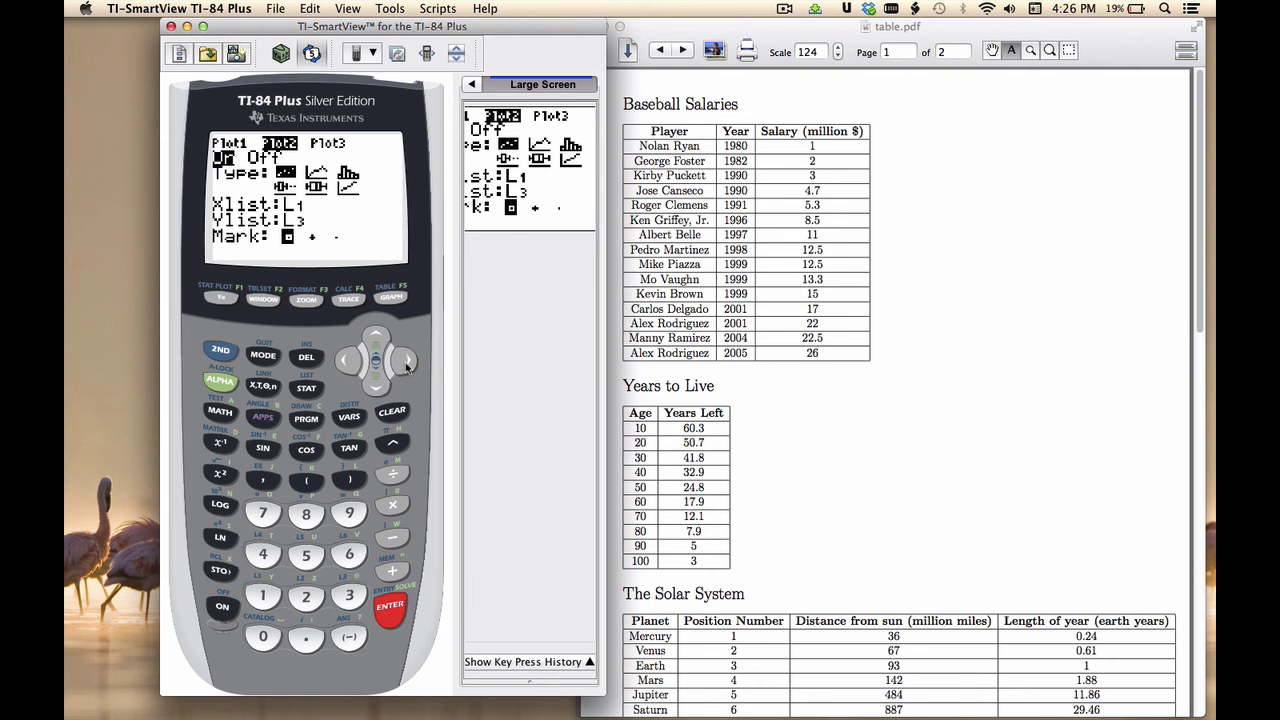
{"action": "left_click", "coordinate": [389, 608]}
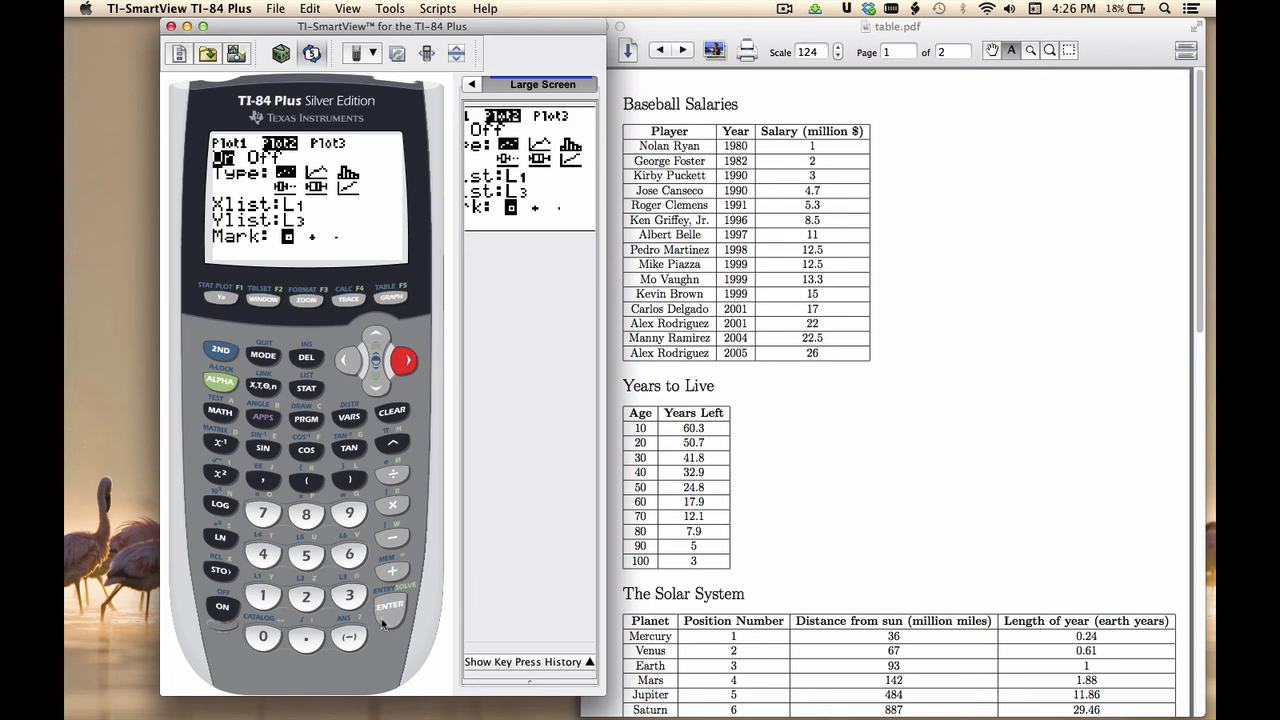
{"action": "left_click", "coordinate": [310, 304]}
{"action": "key", "text": "9"}
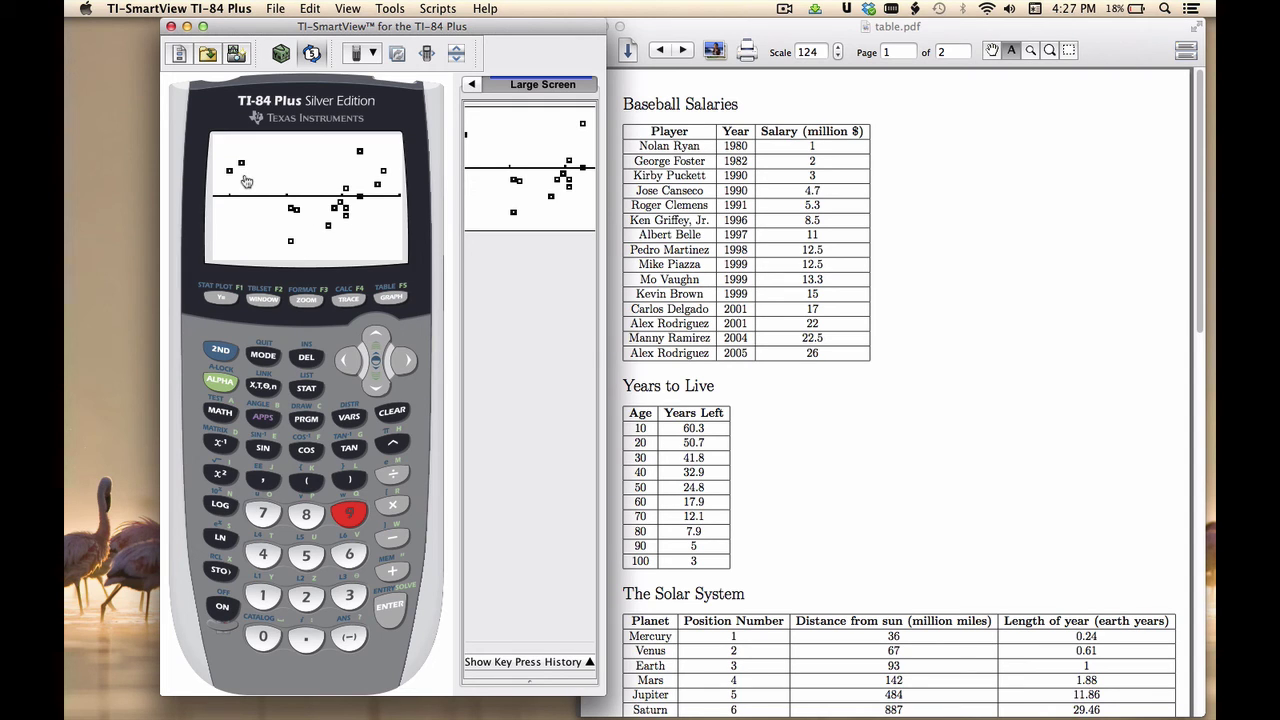
{"action": "left_click", "coordinate": [306, 390]}
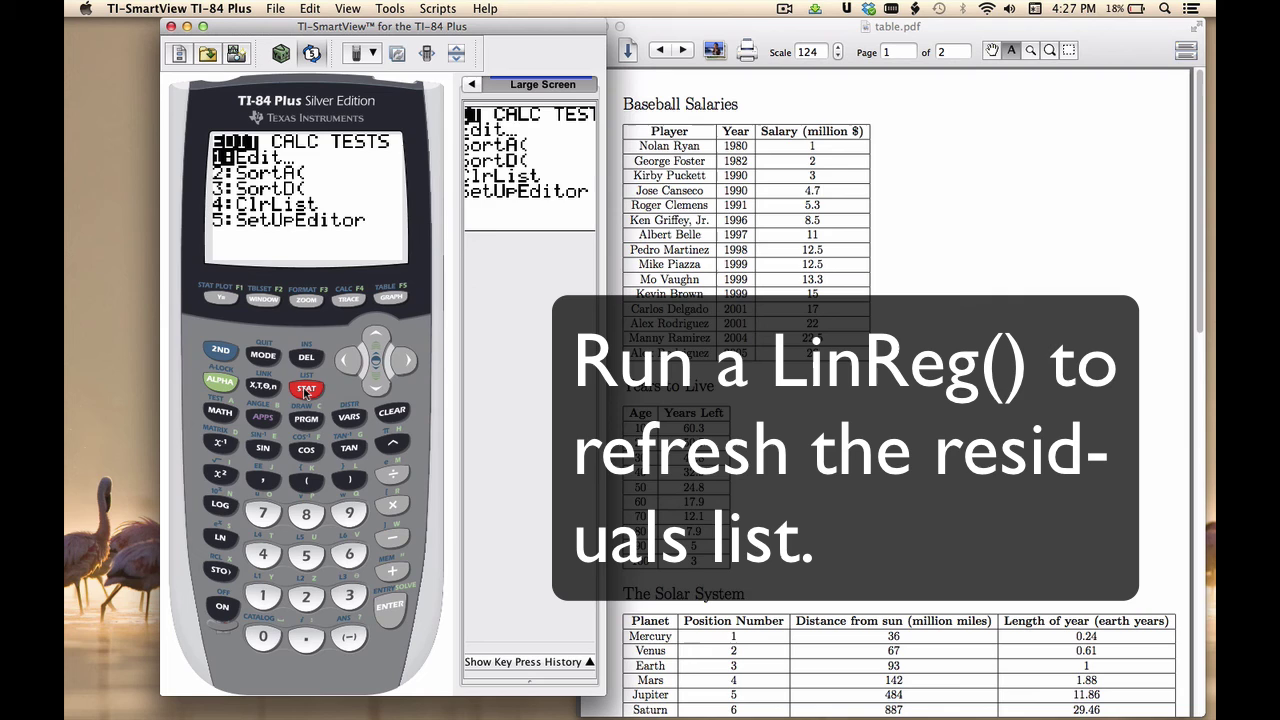
Step: Run LinReg(ax+b) with Xlist L1 and Ylist L3, giving r²=.9724257799
{"action": "key", "text": "Right"}
{"action": "key", "text": "Down"}
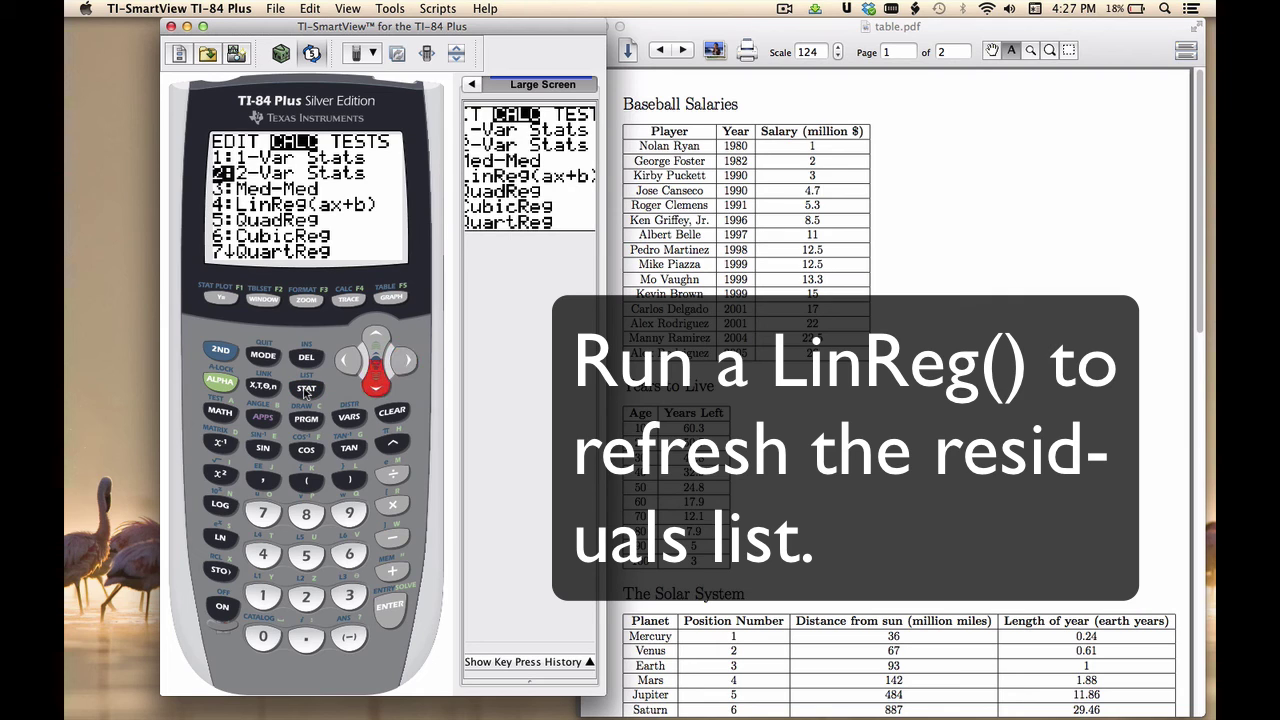
{"action": "key", "text": "Down"}
{"action": "key", "text": "Down"}
{"action": "key", "text": "4"}
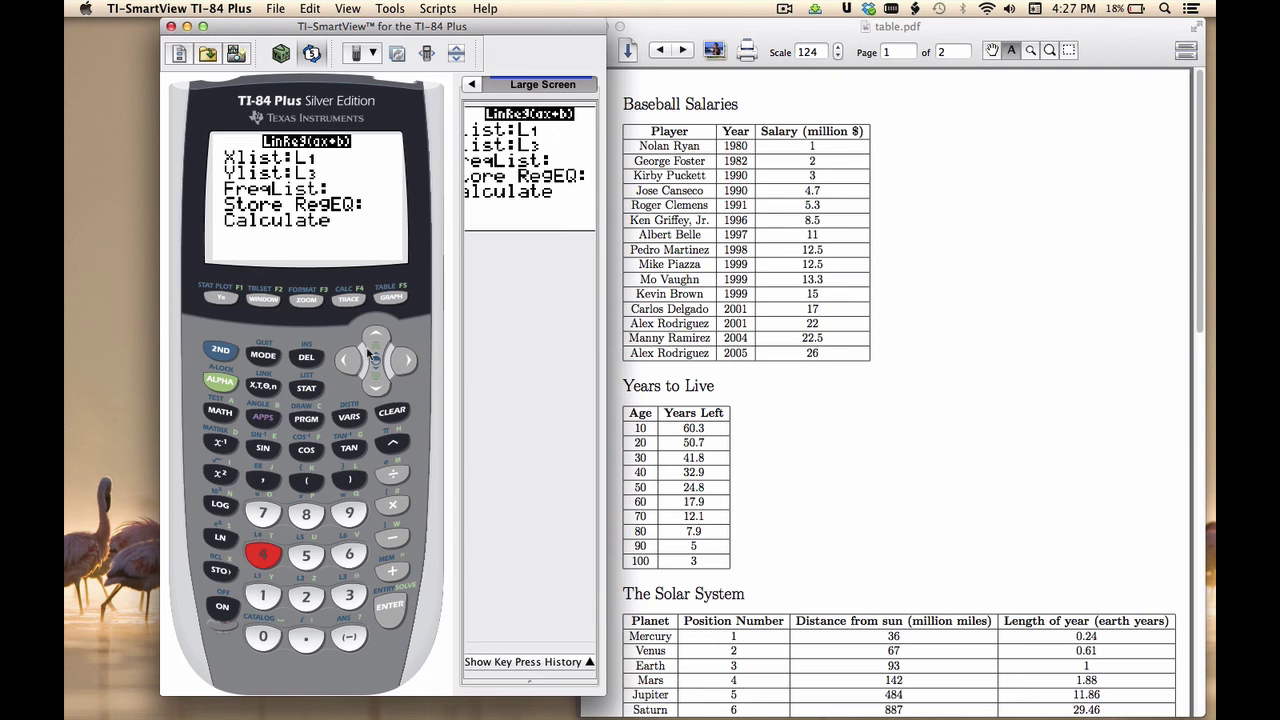
{"action": "left_click", "coordinate": [388, 615]}
{"action": "left_click", "coordinate": [388, 615]}
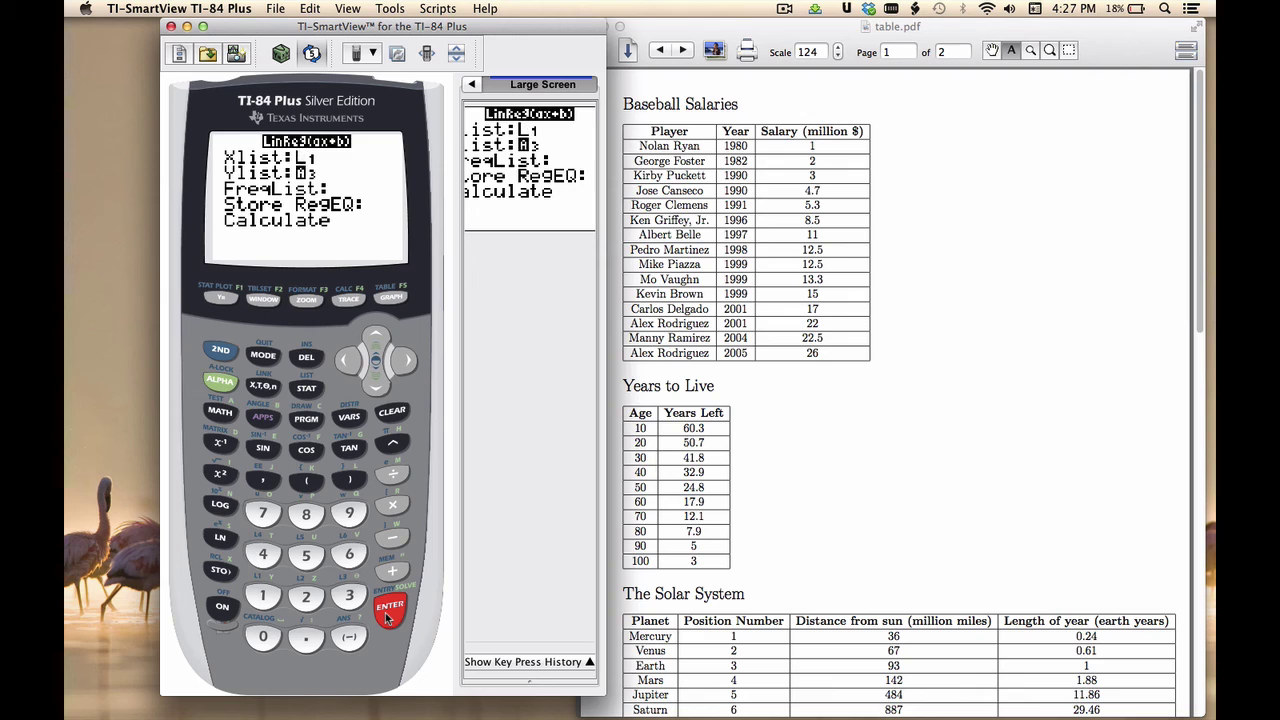
{"action": "left_click", "coordinate": [388, 615]}
{"action": "left_click", "coordinate": [388, 615]}
{"action": "left_click", "coordinate": [388, 615]}
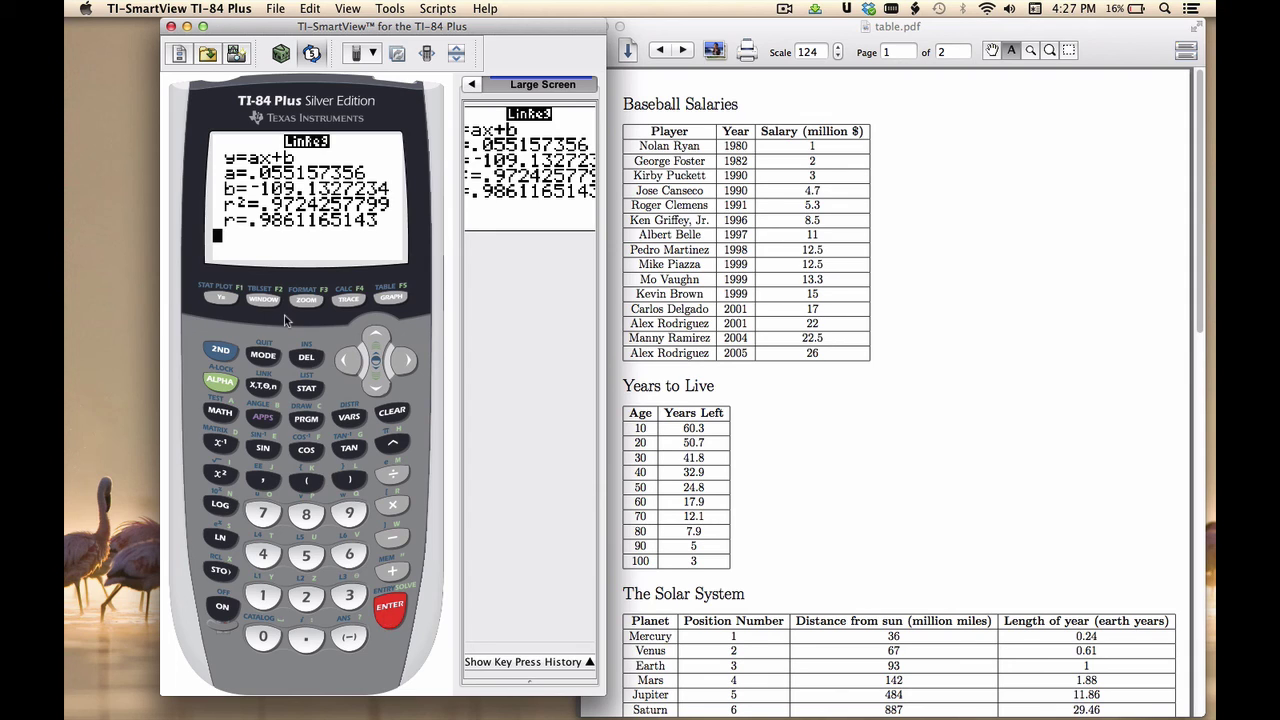
{"action": "left_click", "coordinate": [222, 350]}
{"action": "left_click", "coordinate": [221, 298]}
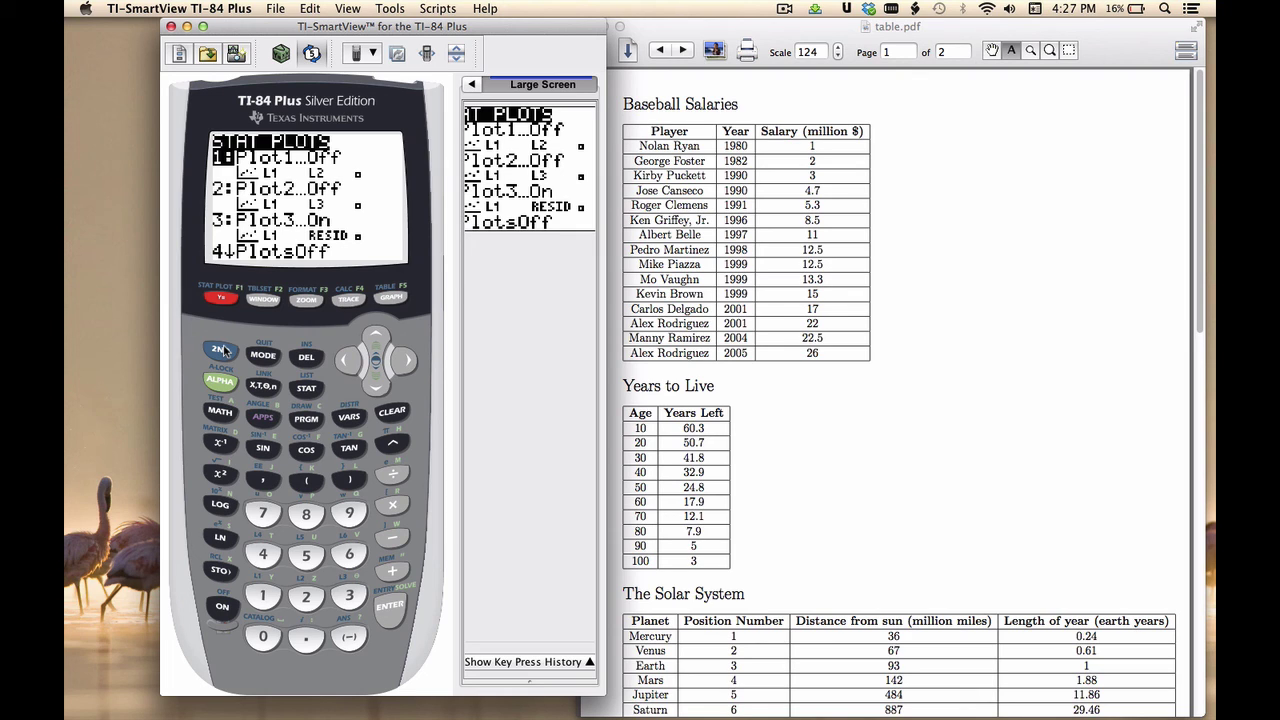
Step: Graph the refreshed residuals with ZoomStat, then open the list editor showing L1, L2, L3
{"action": "left_click", "coordinate": [305, 300]}
{"action": "key", "text": "9"}
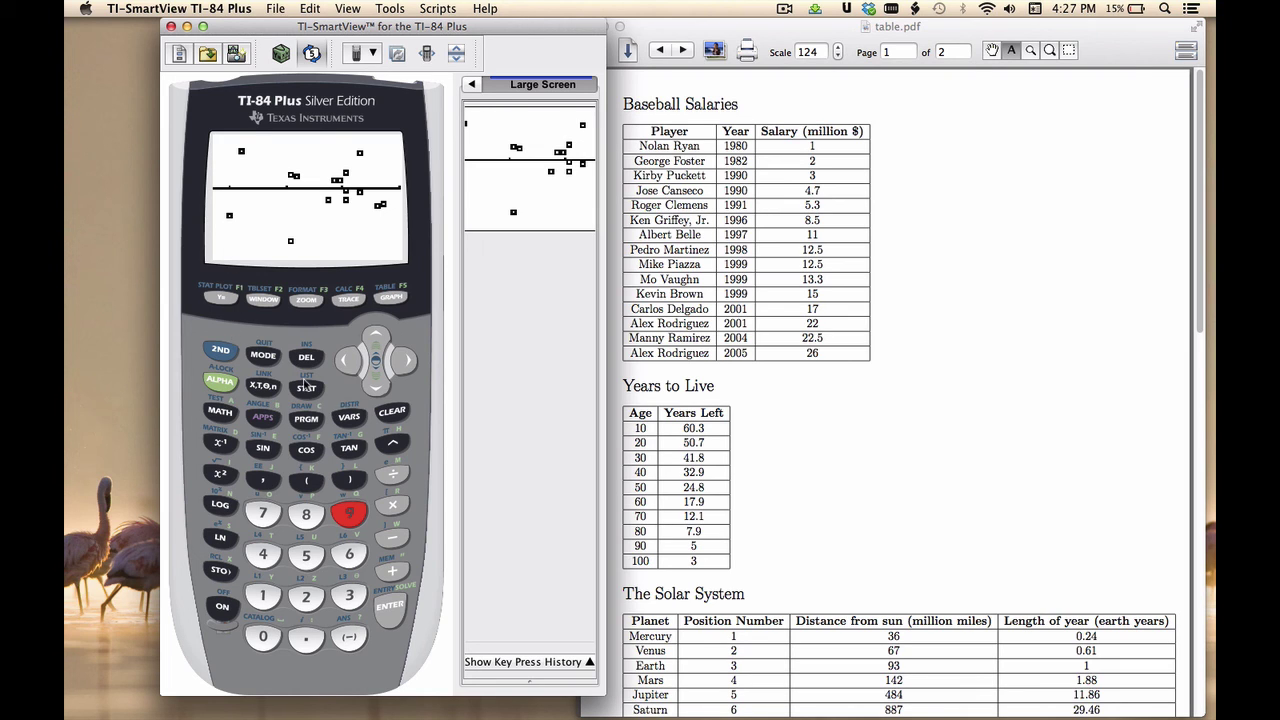
{"action": "left_click", "coordinate": [306, 387]}
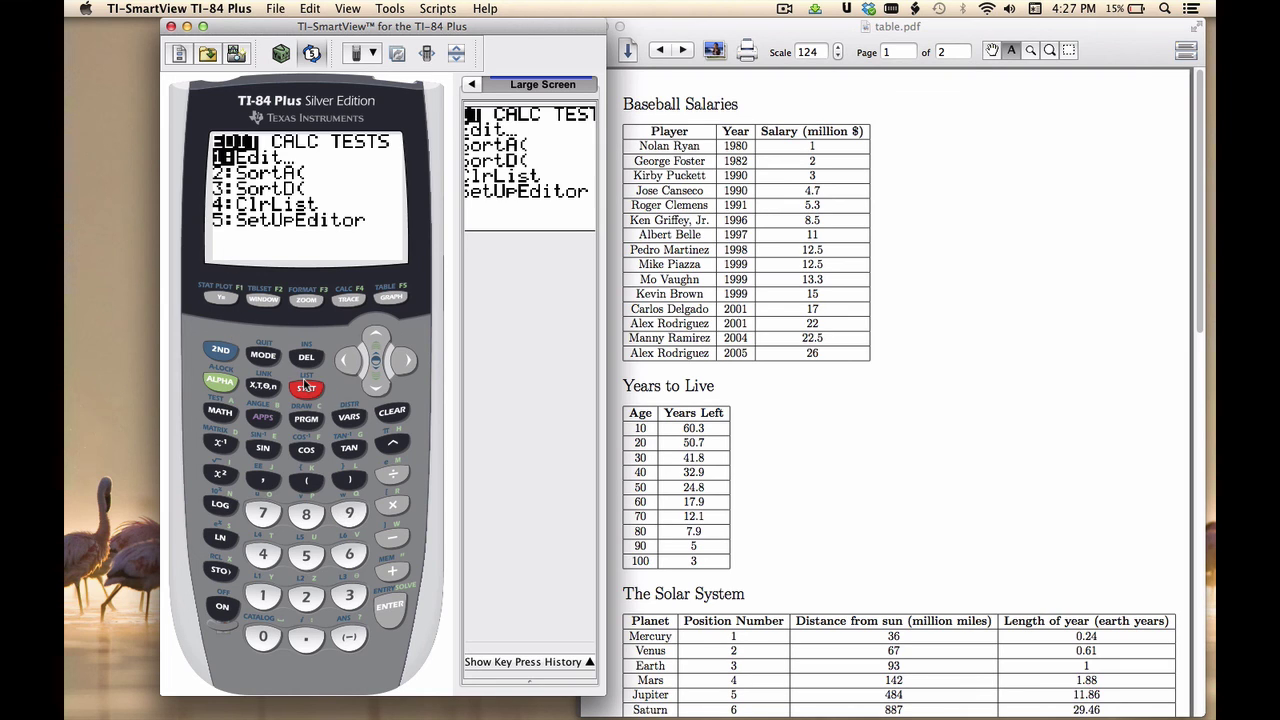
{"action": "left_click", "coordinate": [390, 605]}
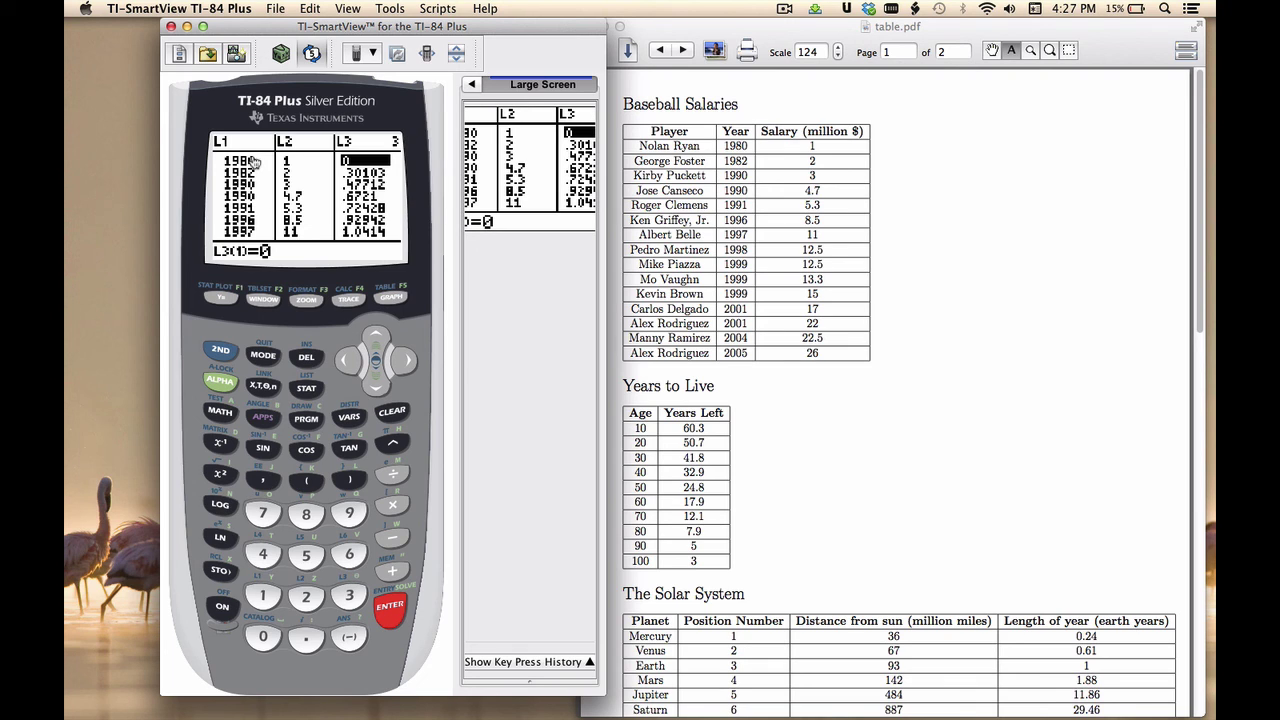